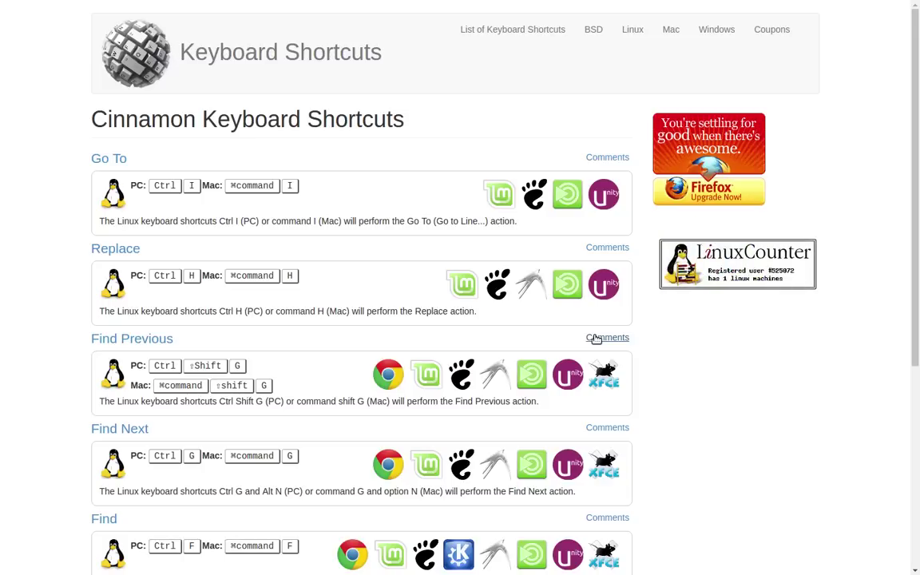
- Look through the Cinnamon Keyboard Shortcuts list from Go To down to Select All
scroll(685, 406, "down", 3)
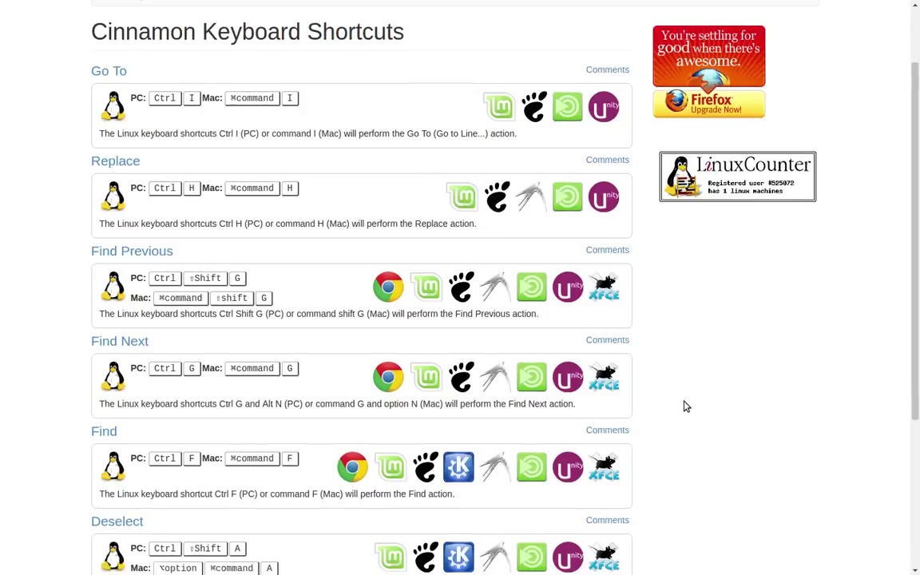
scroll(685, 405, "down", 1)
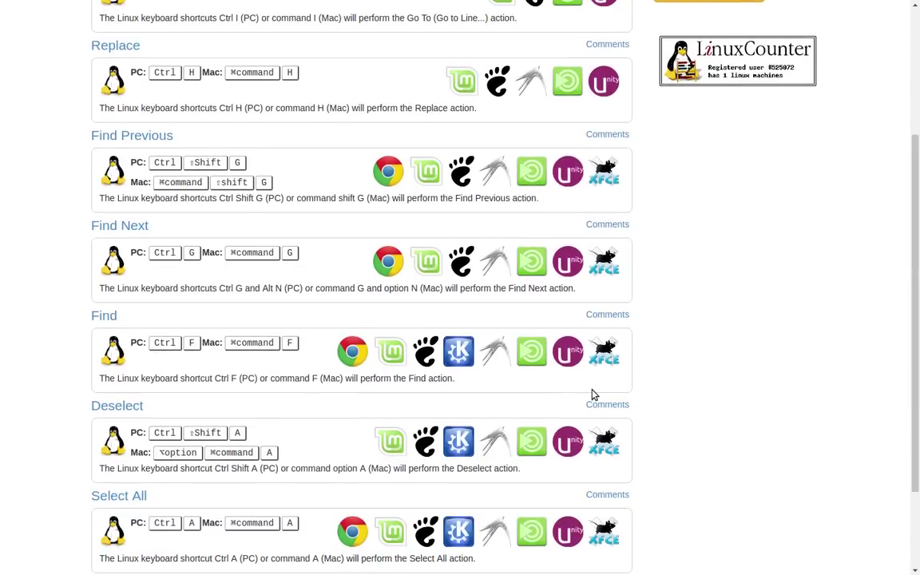
scroll(593, 394, "down", 3)
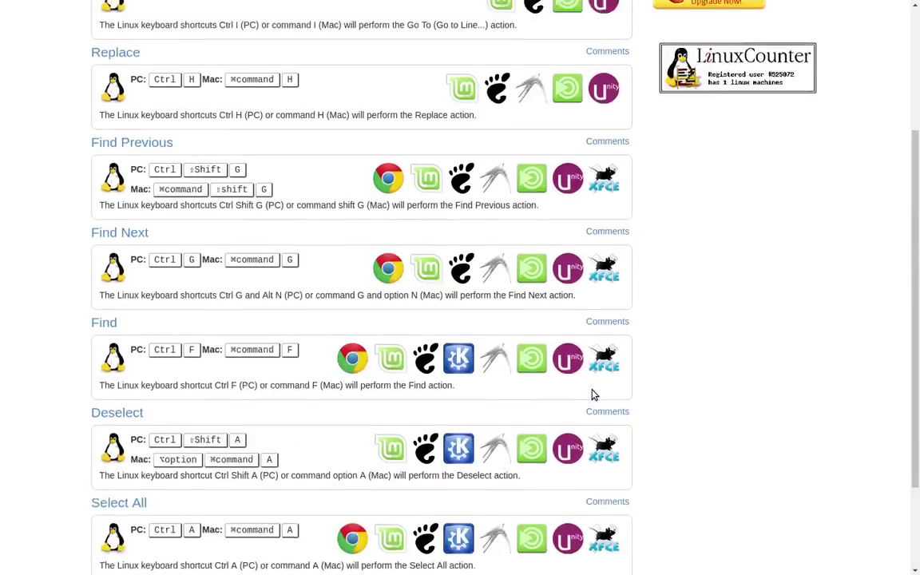
scroll(593, 394, "up", 4)
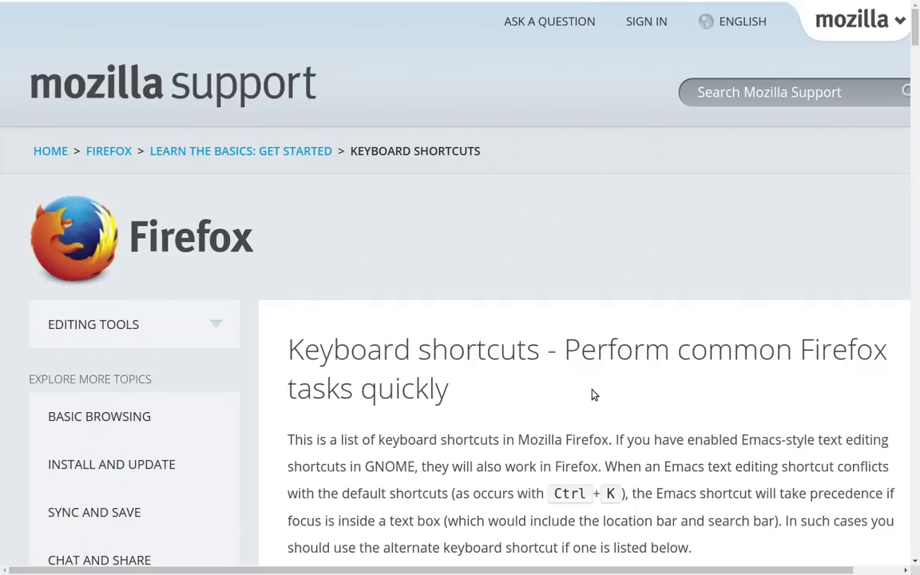
- Read the Mozilla Support article on Firefox keyboard shortcuts down to the Navigation table, and close the browser window
scroll(591, 394, "down", 6)
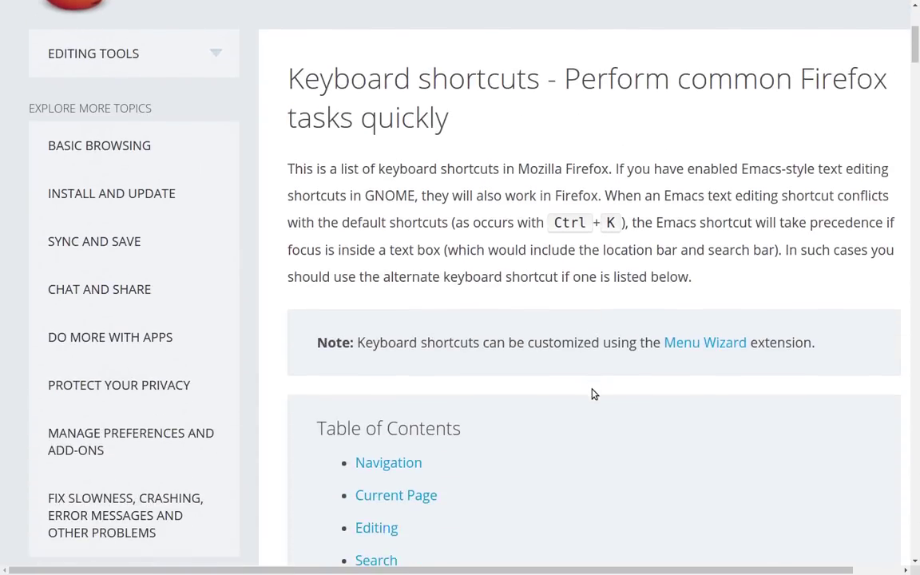
scroll(592, 393, "down", 7)
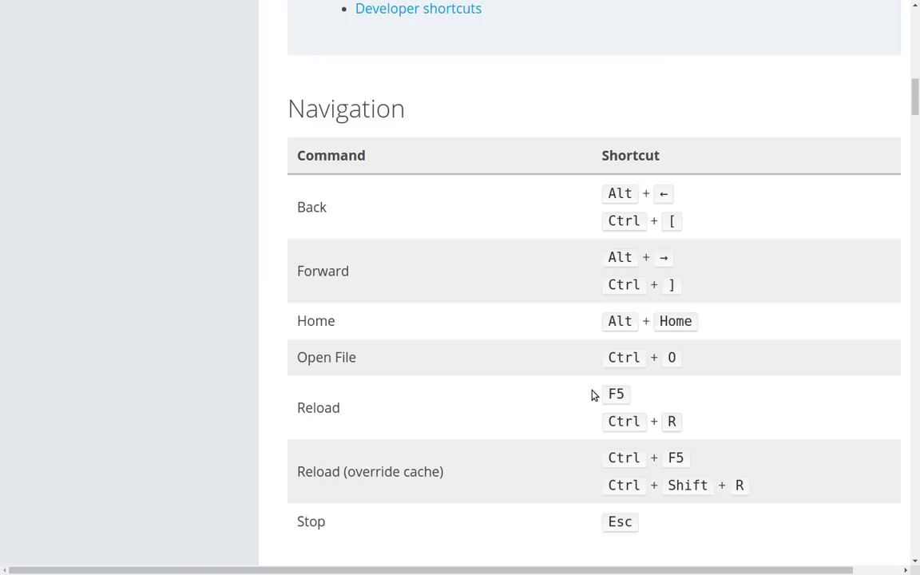
key("alt+F4")
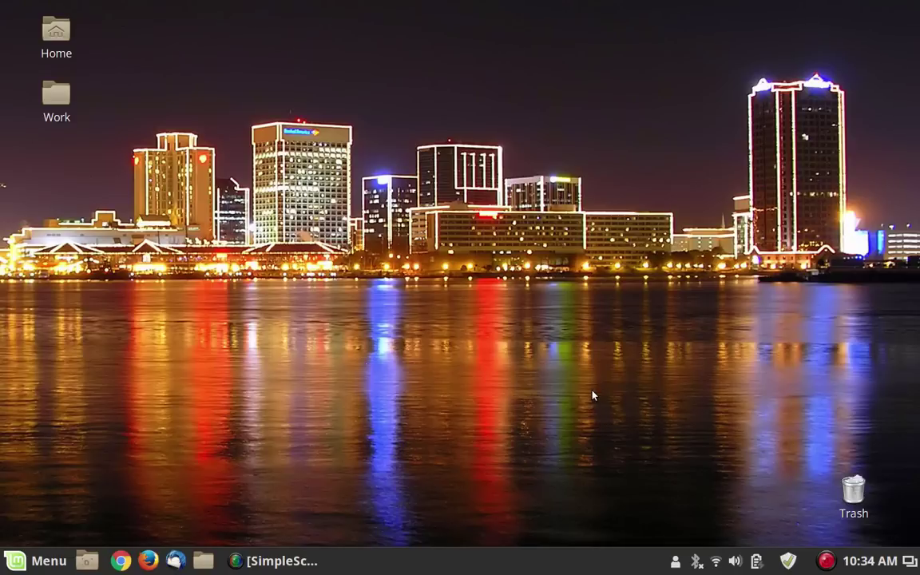
- Launch screenkey from the run dialog and test its keystroke display by entering "hi!"
key("alt+F2")
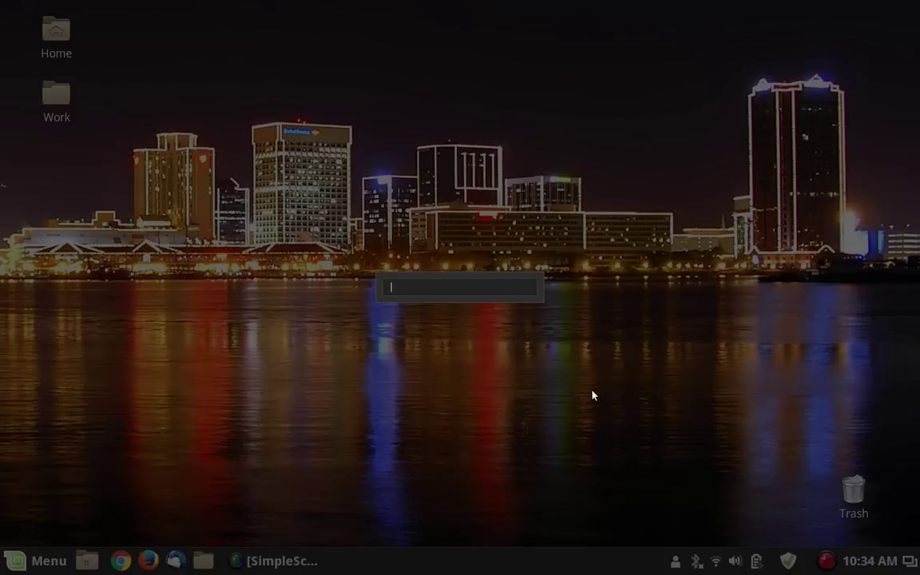
type("sd")
key("BackSpace")
type("creenkey")
key("Return")
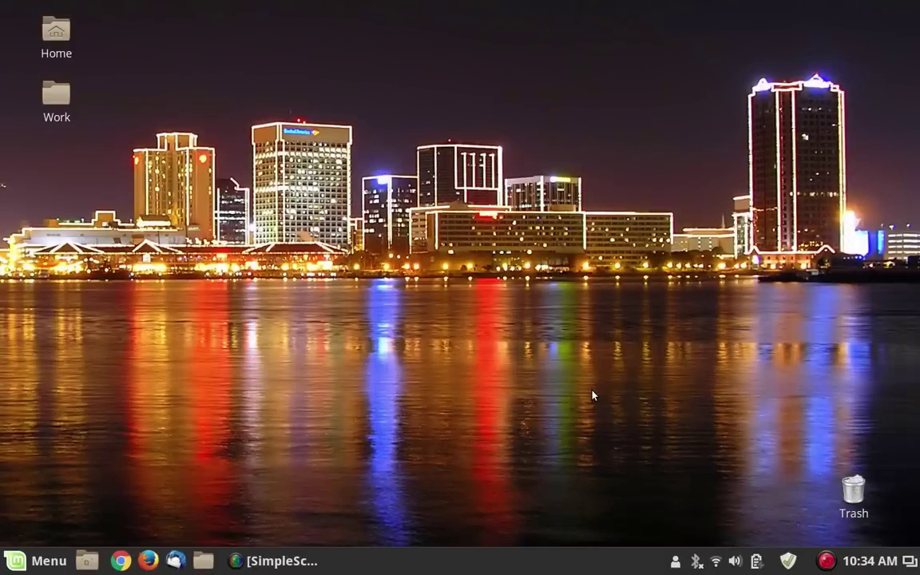
type("hi")
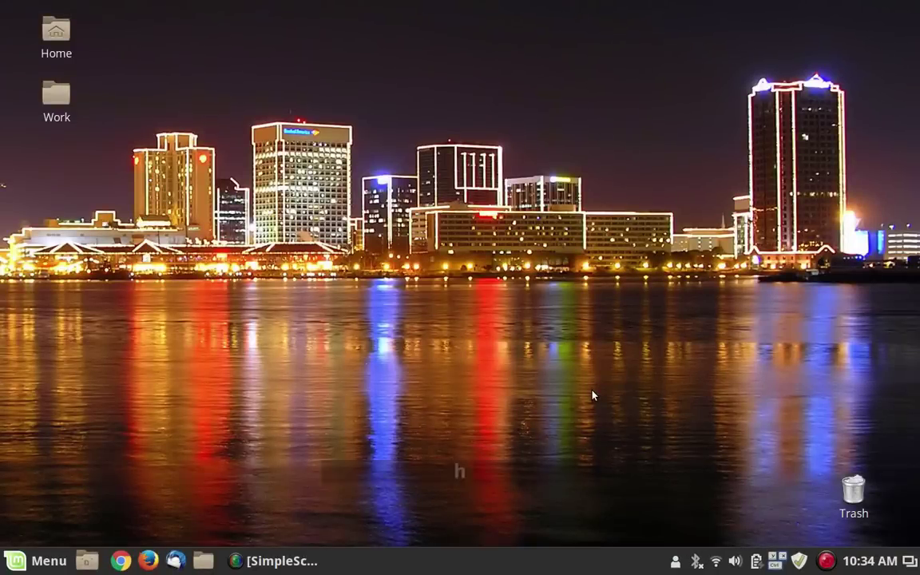
type("!")
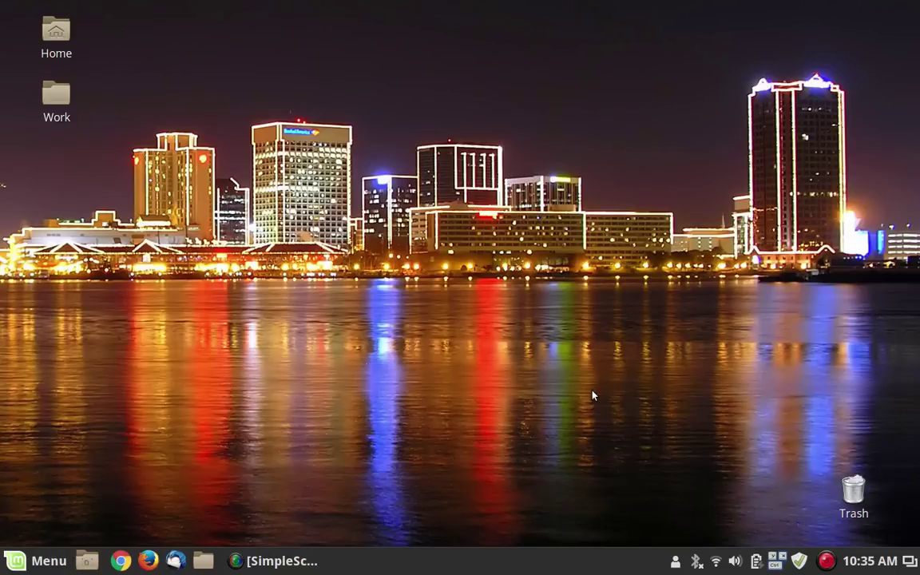
- Open the application launcher and go down through its favorites to the Quit entry
key("super")
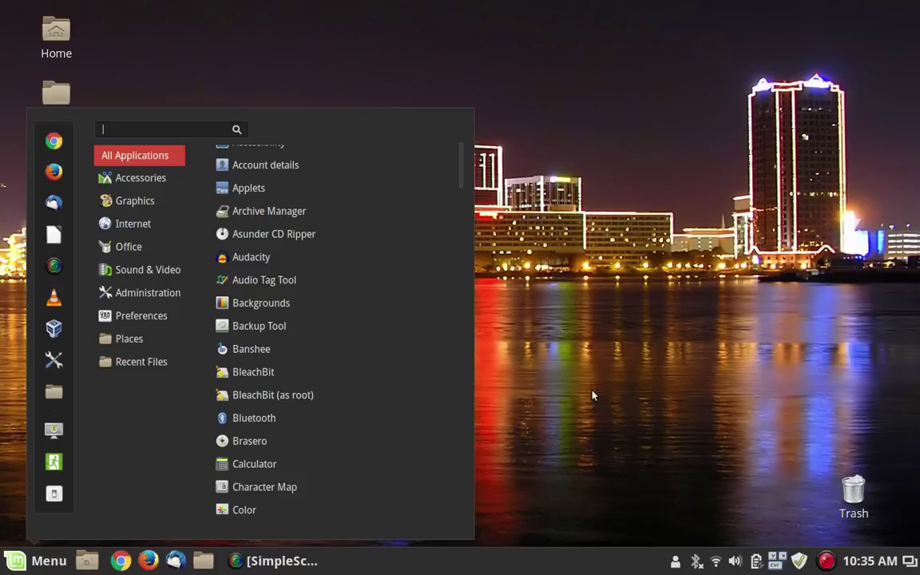
key("Down")
key("Down")
key("Left")
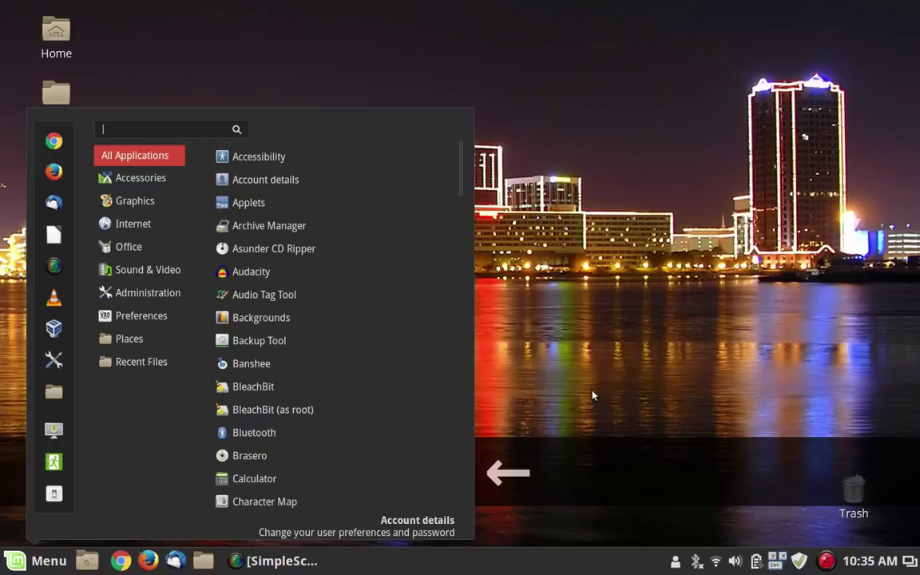
key("Left")
key("Down")
key("Down")
key("Down")
key("Down")
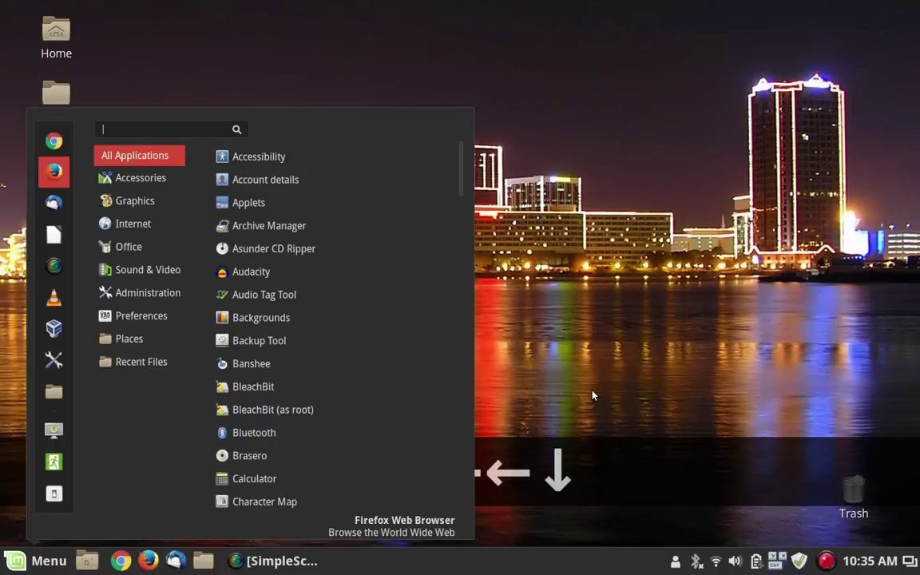
key("Down")
key("Down")
key("Down")
key("Down")
key("Down")
key("Up")
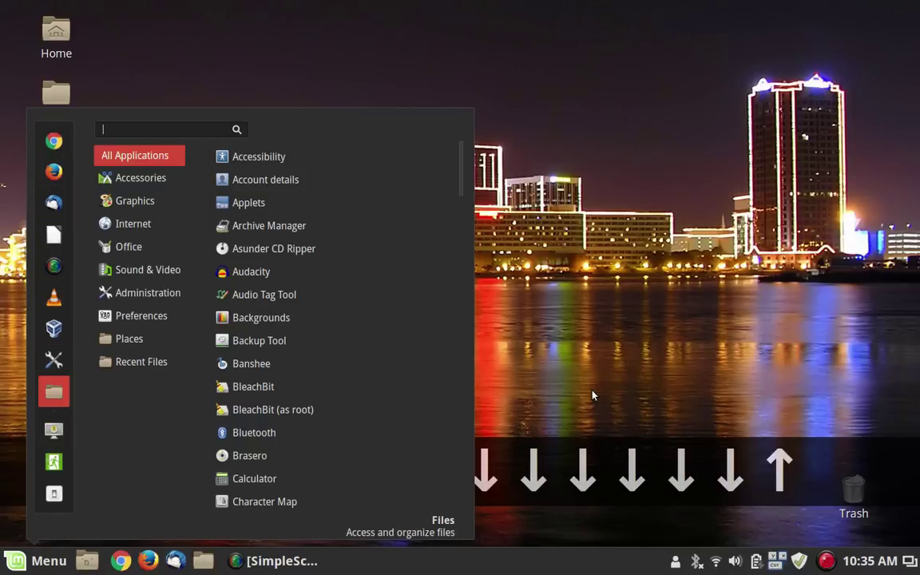
key("Down")
key("Down")
key("Down")
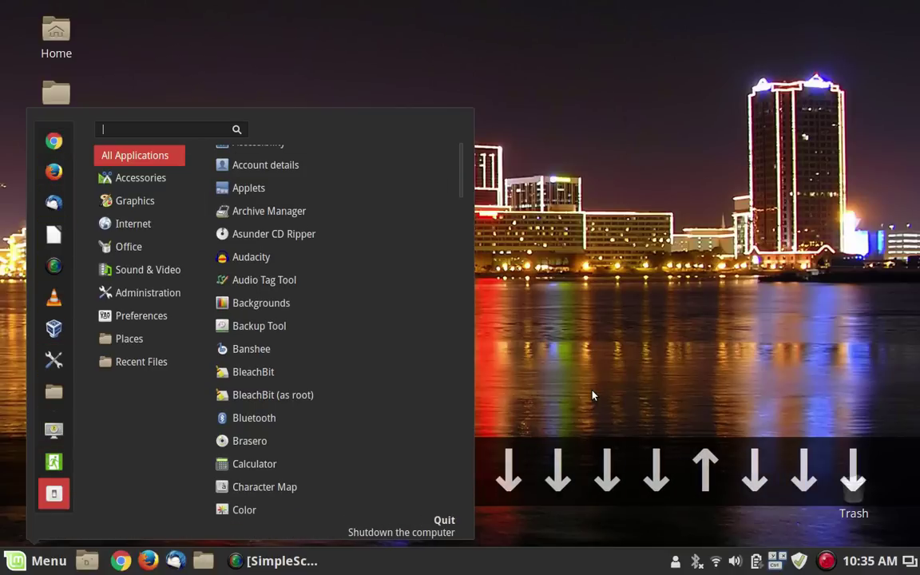
- Go back up through the launcher's favorites from Quit to Google Chrome
key("Up")
key("Up")
key("Up")
key("Up")
key("Up")
key("Up")
key("Up")
key("Up")
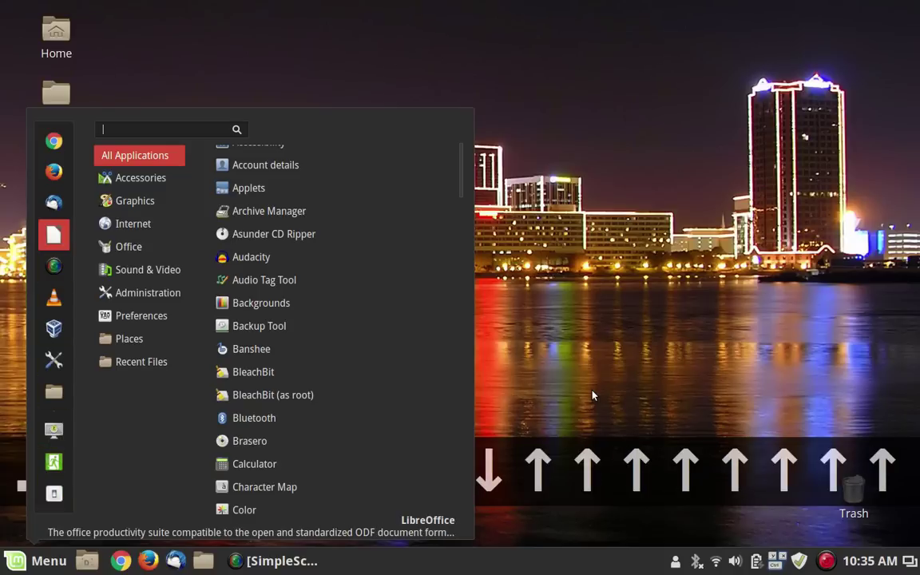
key("Up")
key("Up")
- Browse the launcher's application categories, passing Accessories and stopping at Places
key("Right")
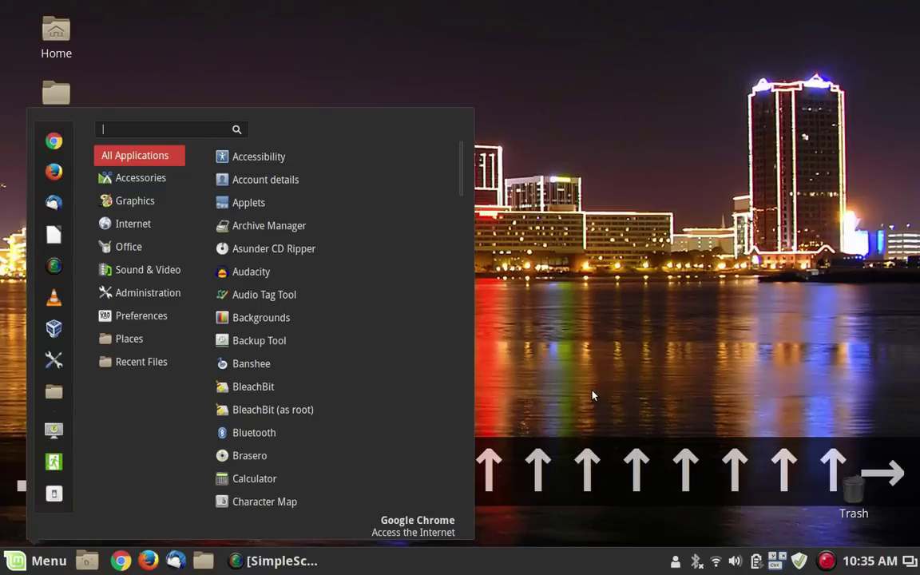
key("Down")
key("Down")
key("Up")
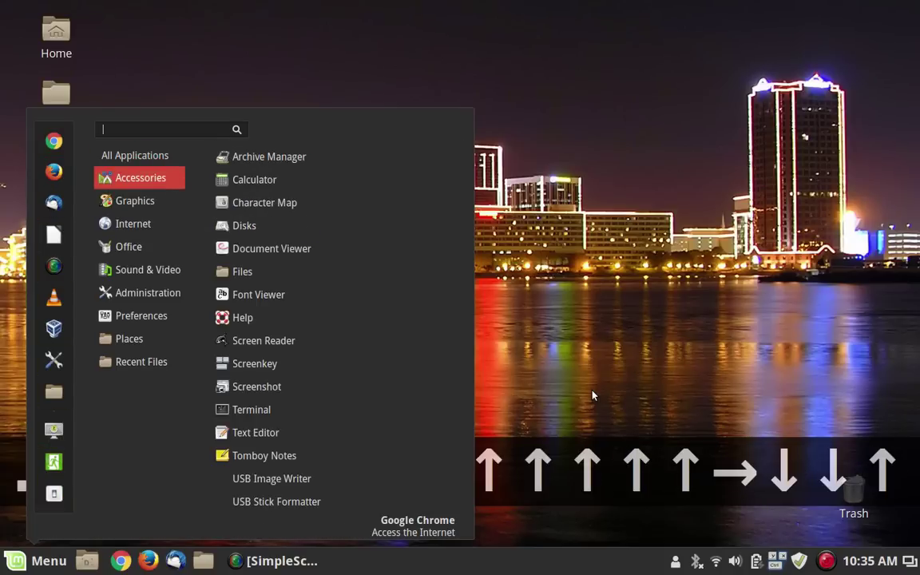
key("Up")
key("Up")
key("Up")
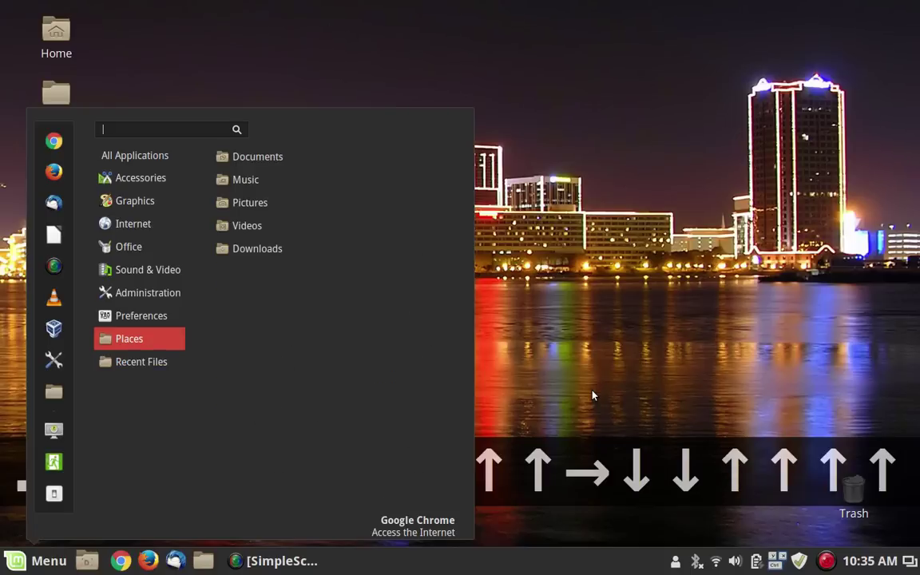
- Return to the launcher's favorites, run down through them past VLC media player, and come back up to Google Chrome
key("Left")
key("Left")
key("Down")
key("Down")
key("Down")
key("Down")
key("Down")
key("Down")
key("Down")
key("Down")
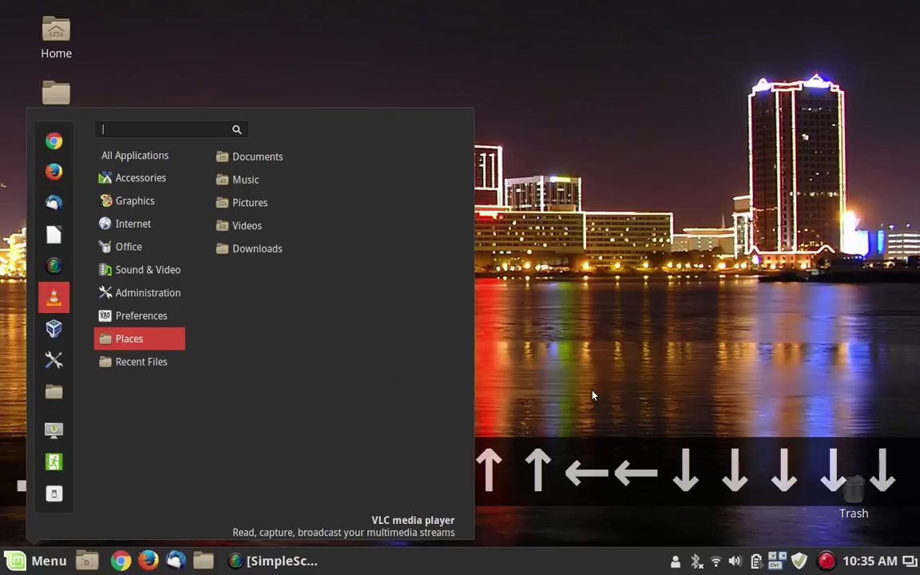
key("Down")
key("Up")
key("Up")
key("Up")
key("Up")
key("Up")
key("Up")
key("Up")
key("Up")
key("Up")
key("Up")
key("Up")
key("Up")
key("Up")
key("Up")
key("Up")
key("Up")
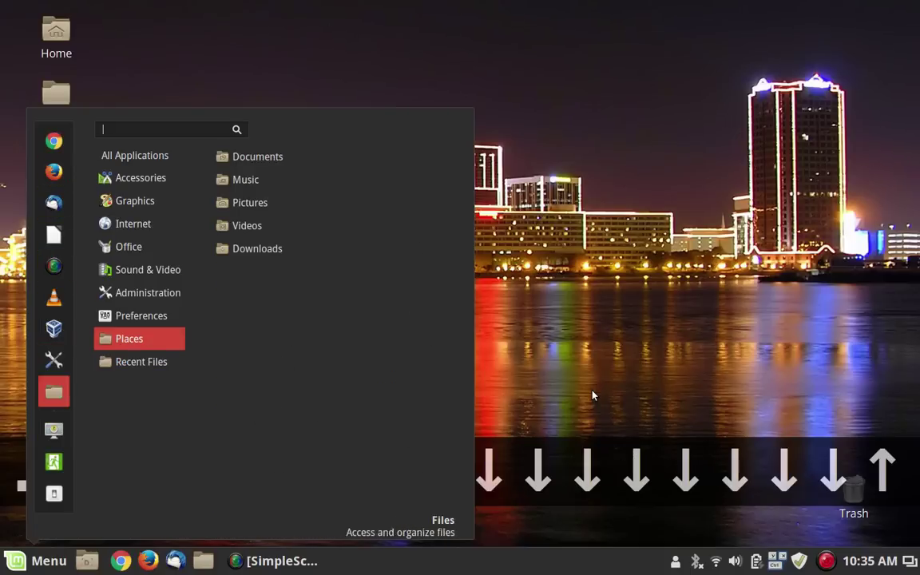
key("Up")
key("Up")
key("Up")
key("Up")
key("Up")
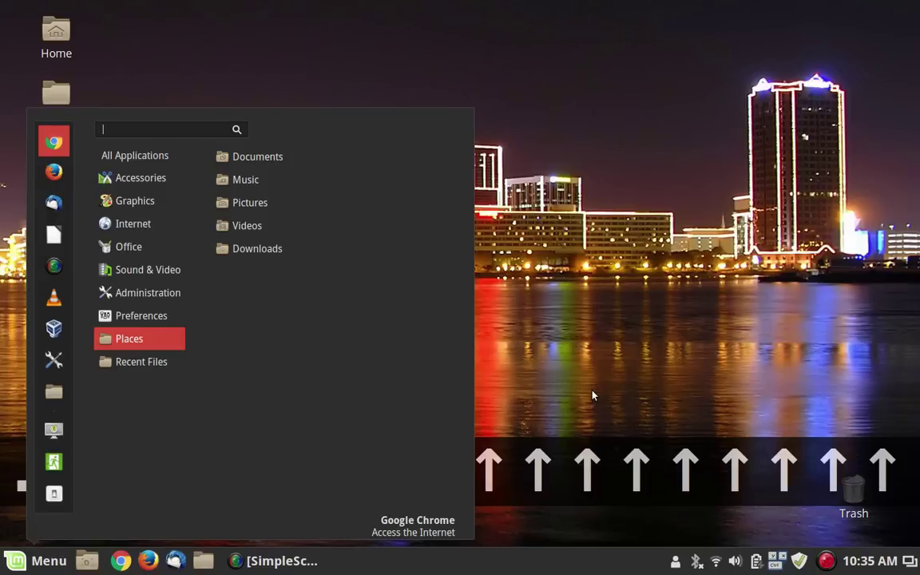
- Search the launcher for "nemo" and open the file manager at the Home folder
key("Right")
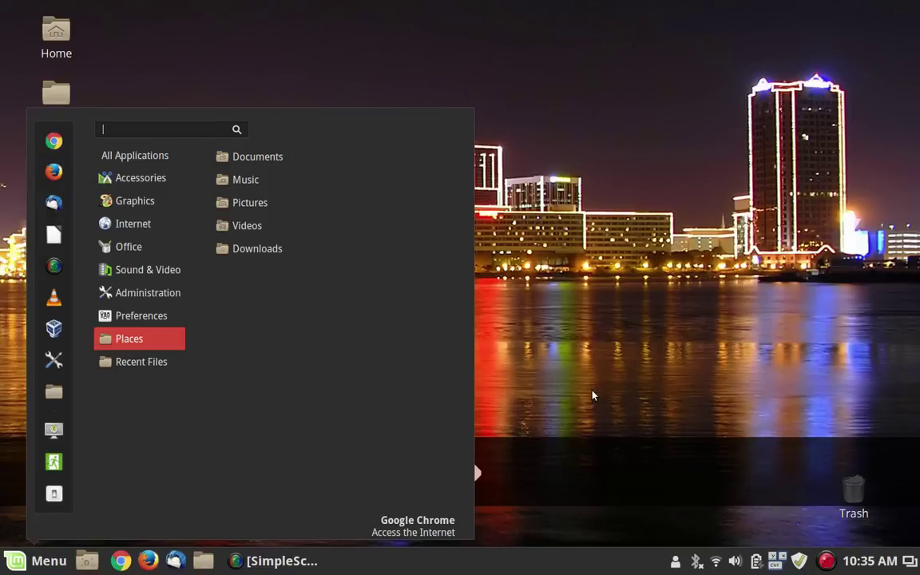
type("nemo")
key("Return")
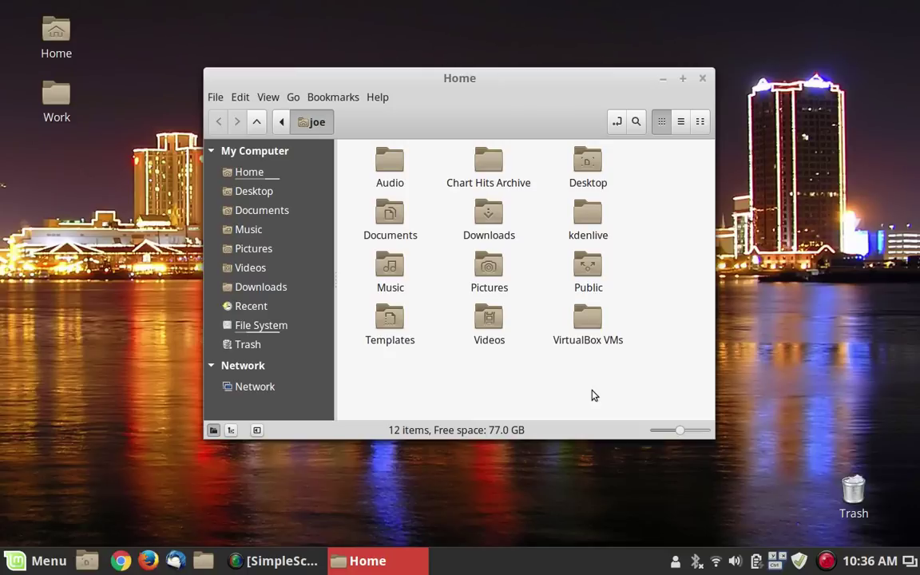
- Search the application launcher for "arc" and open Archive Manager
key("super")
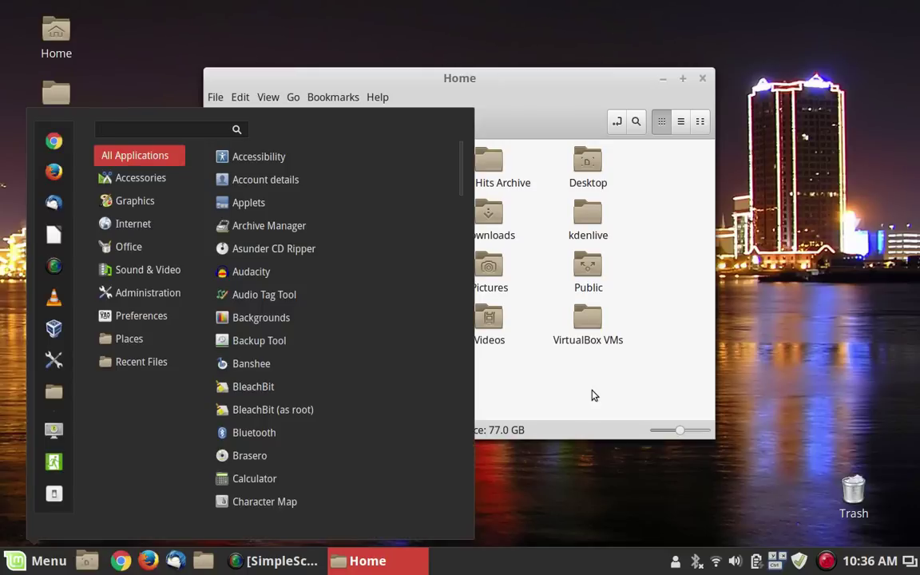
type("arc")
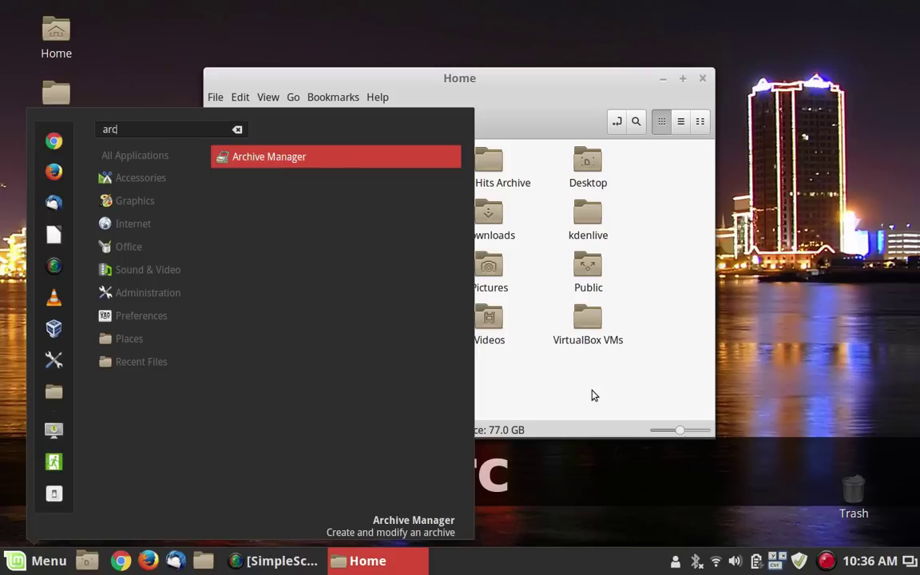
key("Return")
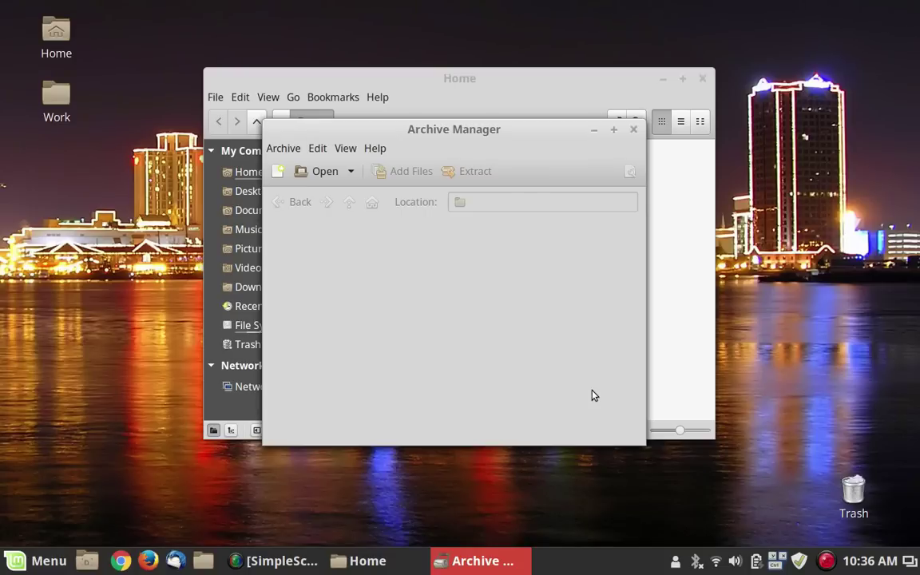
- Cycle through the open windows in the window switcher and bring the Home file manager window to the front
key("alt+Tab")
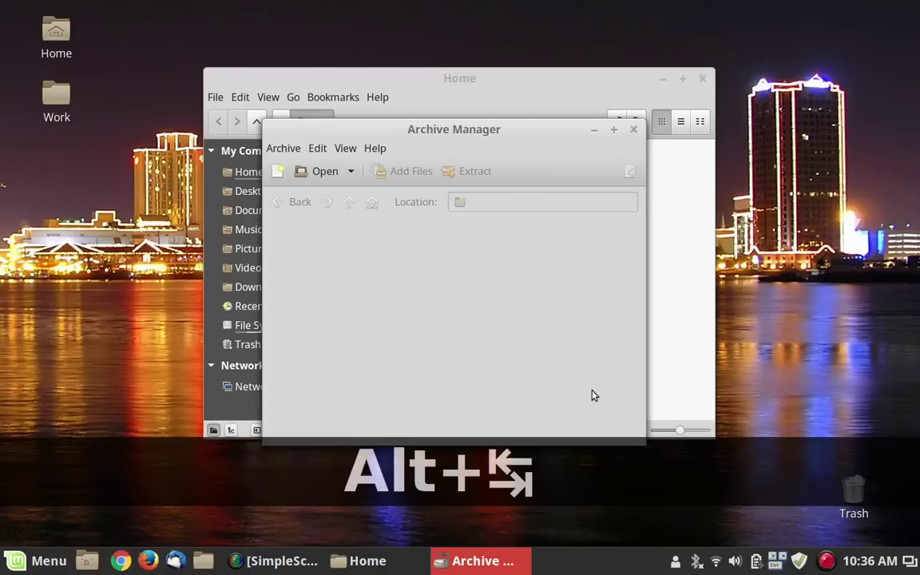
key("alt+Tab")
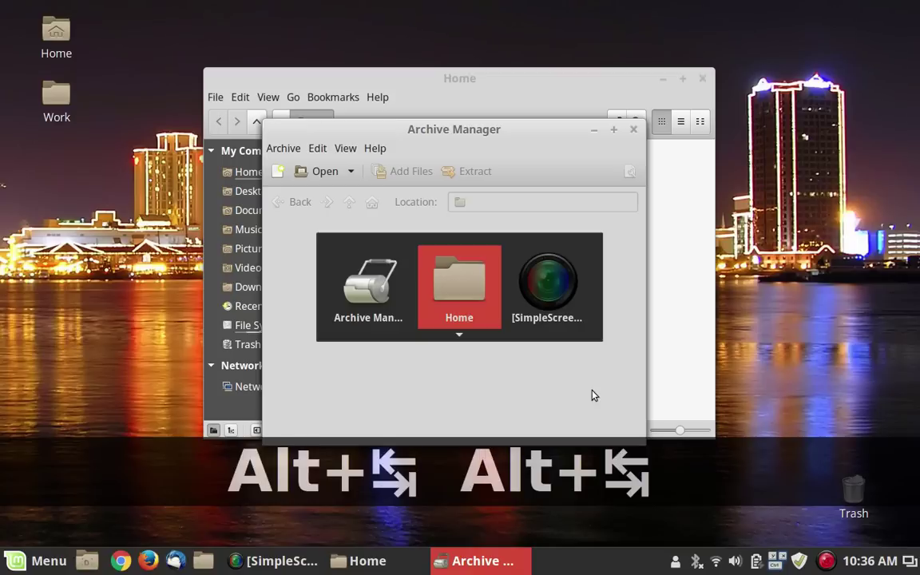
key("alt+Tab")
key("alt+Tab")
key("alt+Tab")
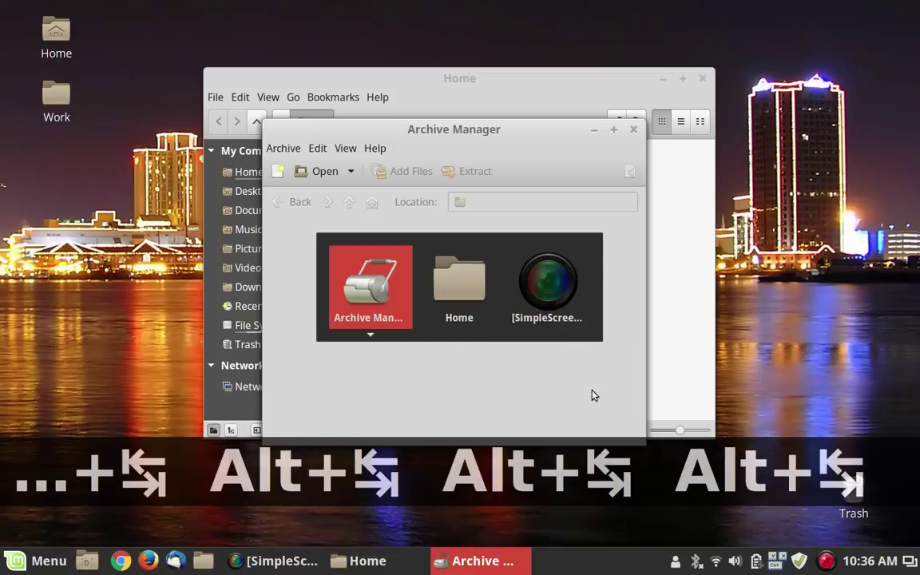
key("alt+Tab")
key("alt+Tab")
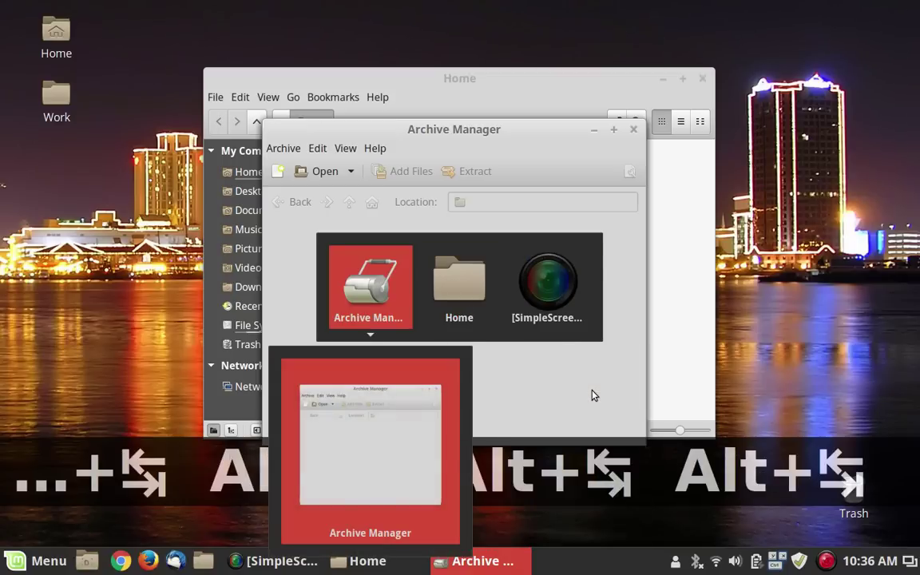
key("alt+Tab")
key("alt+Tab")
key("alt+Tab")
key("alt+Tab")
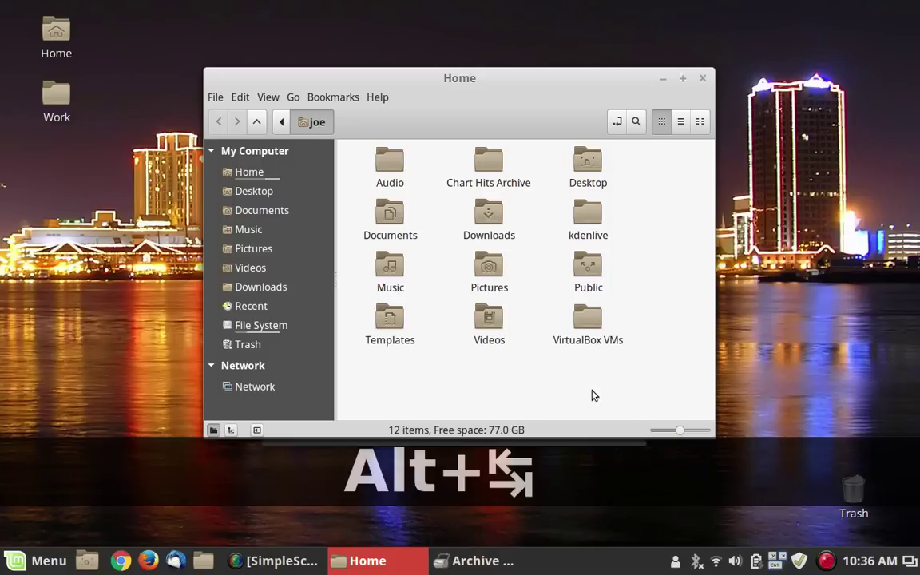
- Switch back to the Archive Manager window and close it
key("alt+Tab")
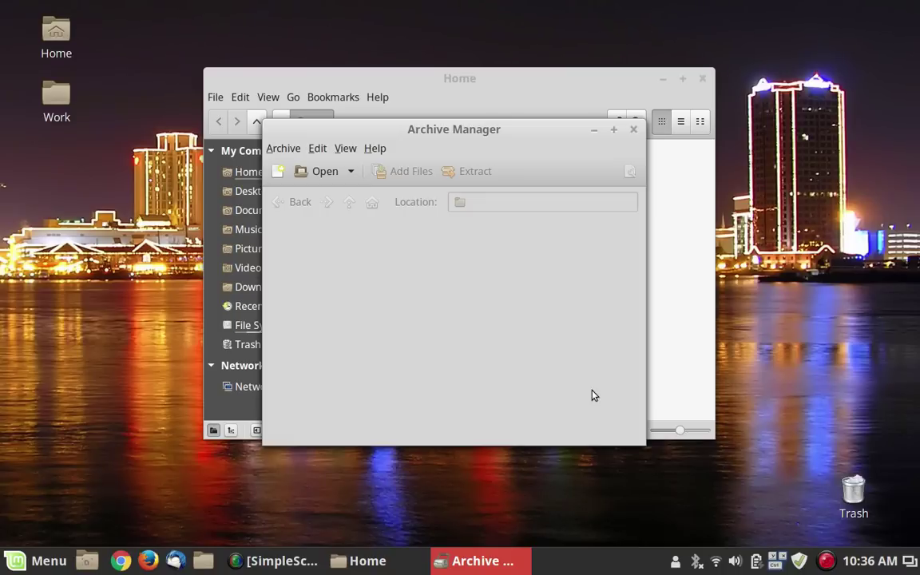
key("alt+F4")
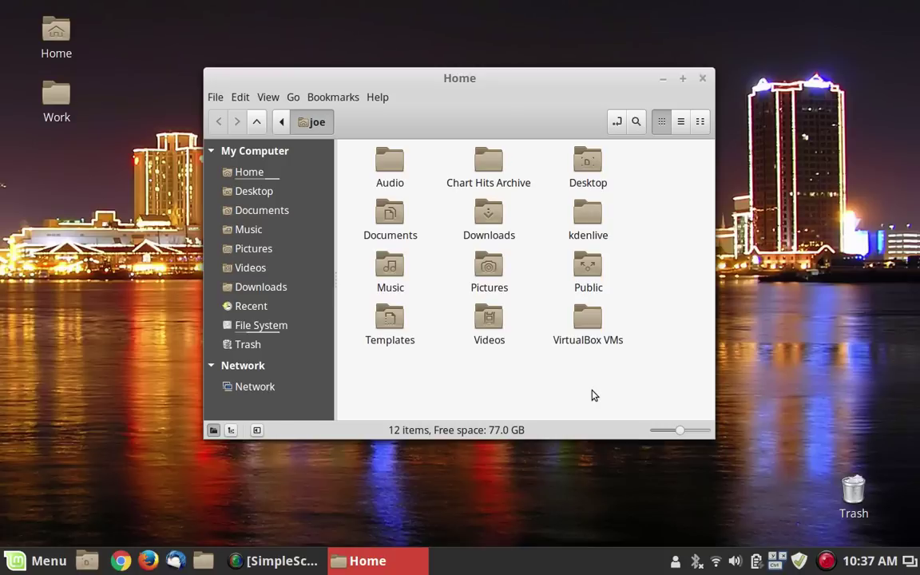
- Switch through the neighbouring workspaces and return to the first workspace with the Home window
key("ctrl+alt+Right")
key("ctrl+alt+Right")
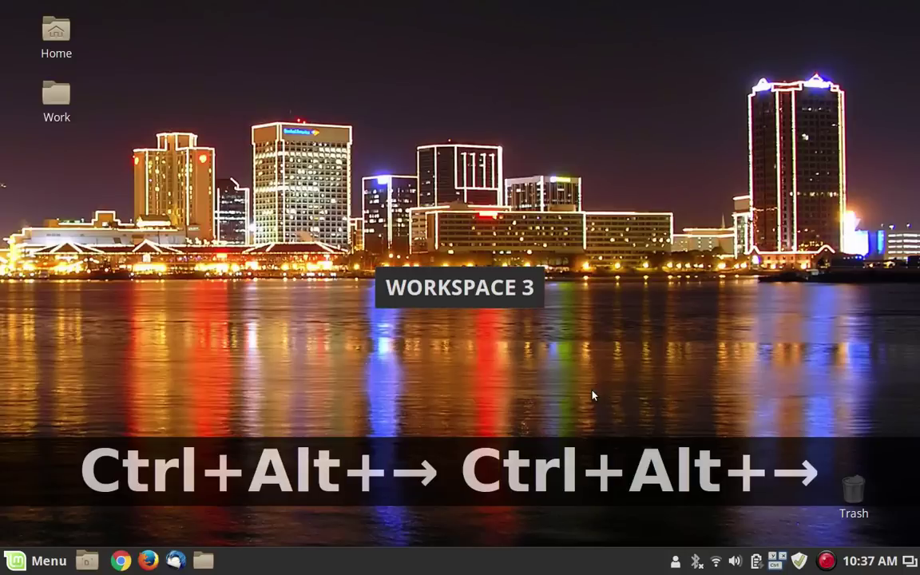
key("ctrl+alt+Right")
key("ctrl+alt+Left")
key("ctrl+alt+Left")
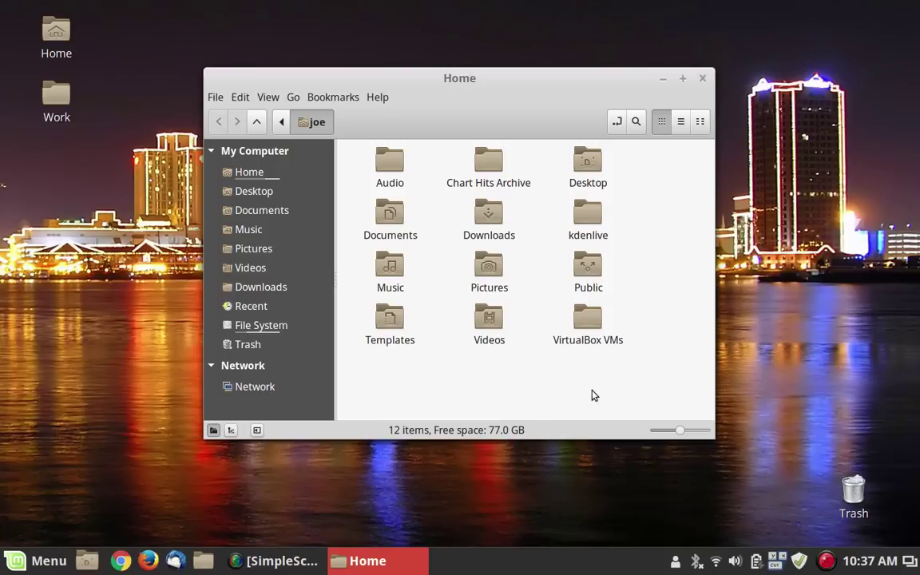
key("ctrl+alt")
key("ctrl+alt+Right")
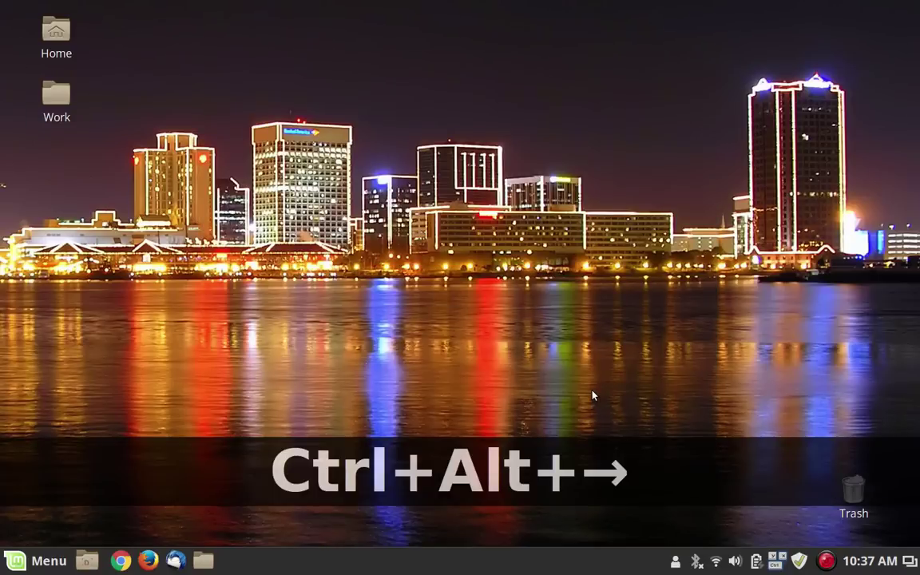
key("ctrl+alt+Left")
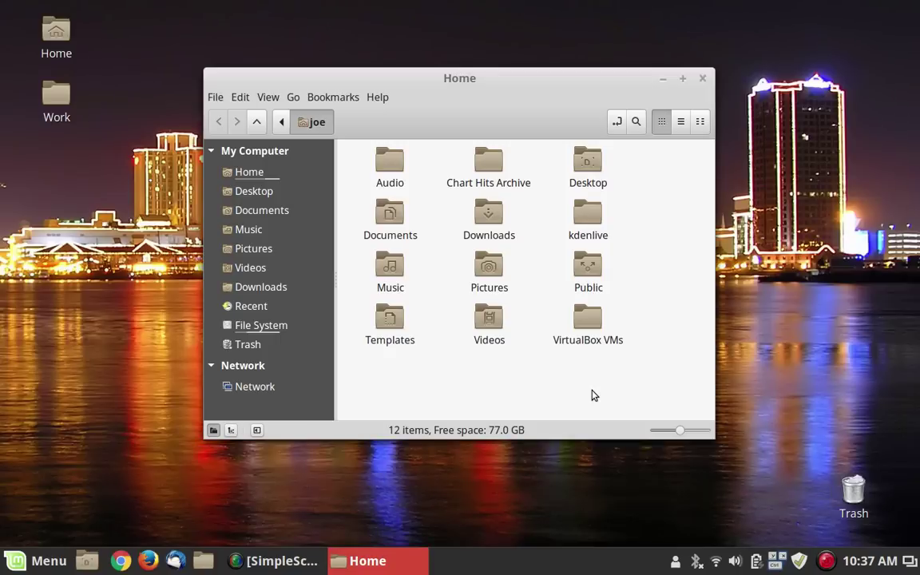
- Show all workspaces at once, move the selection among them, and move the Home window from Workspace 1 to Workspace 2
key("ctrl+alt+Up")
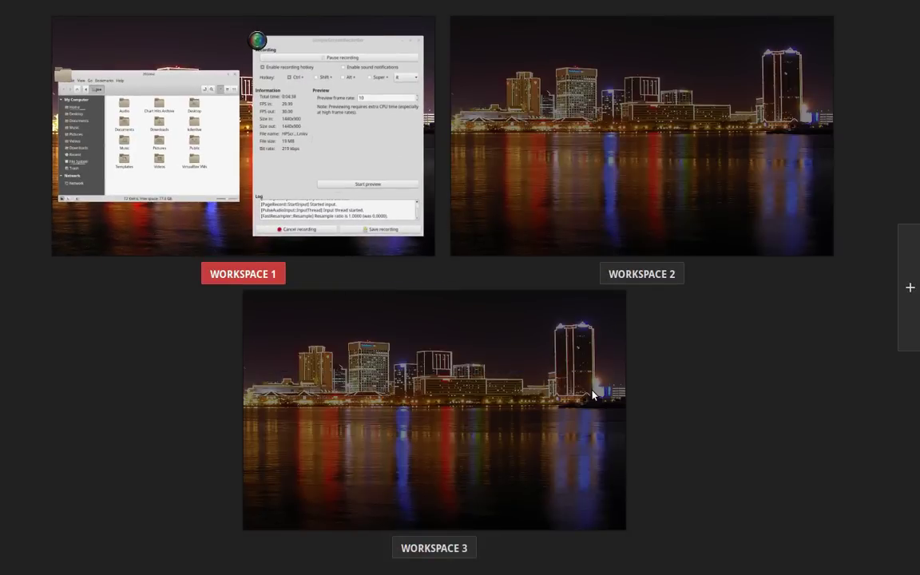
key("Right")
key("Right")
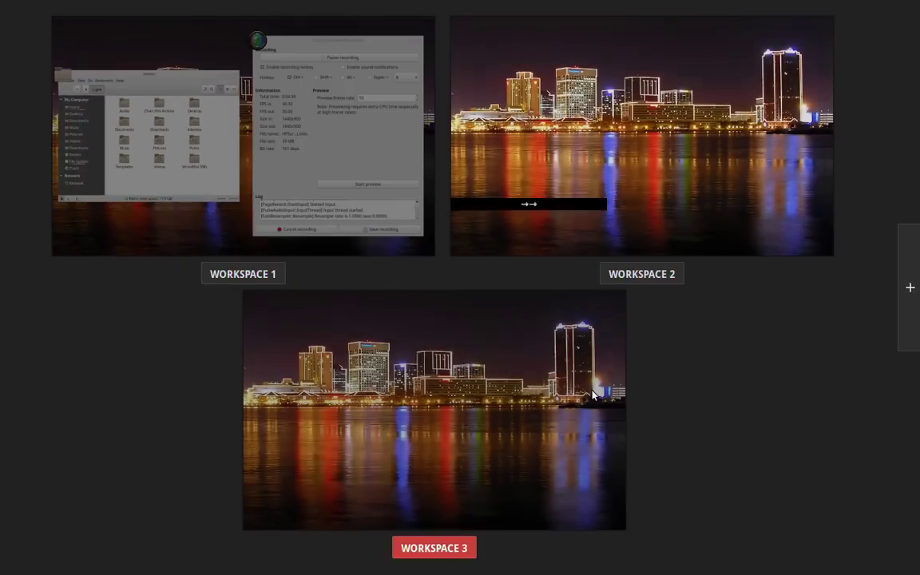
key("Down")
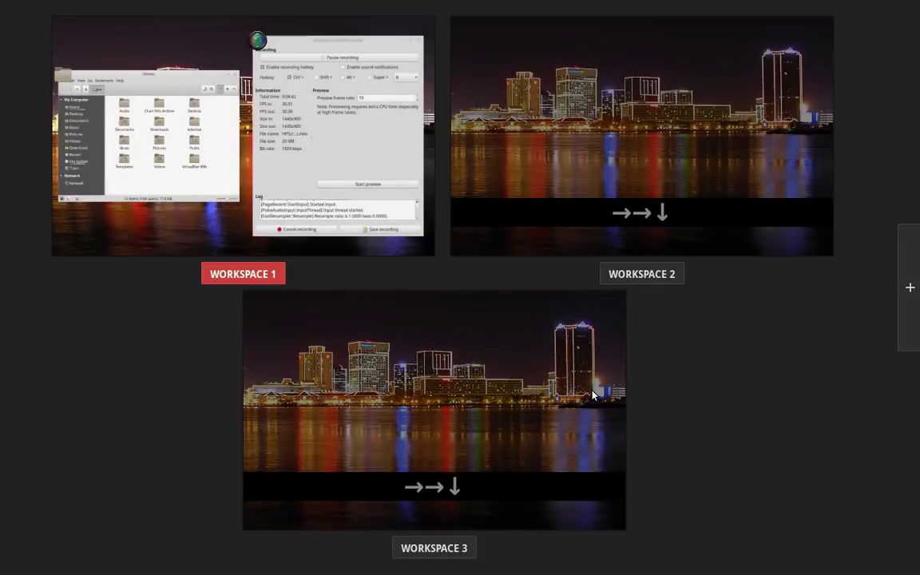
key("Left")
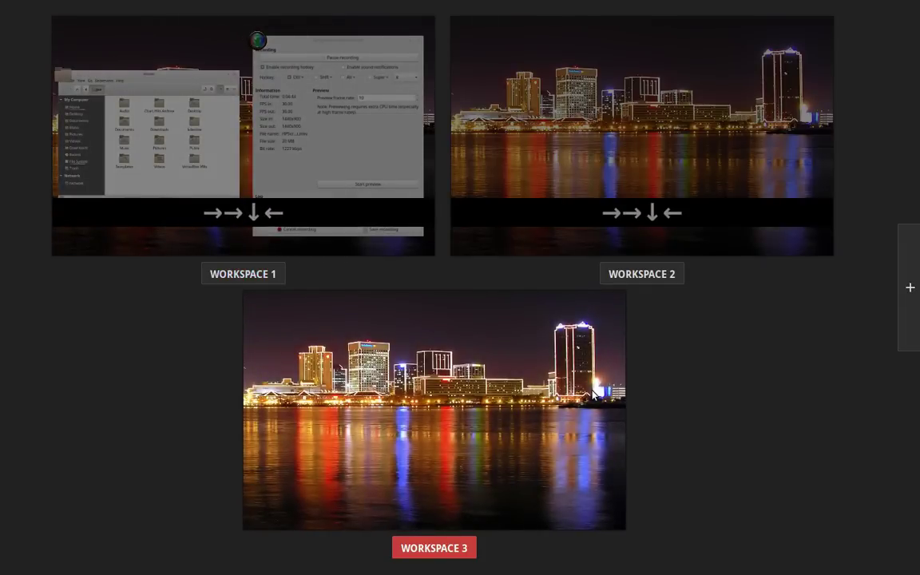
key("Right")
key("Right")
key("Left")
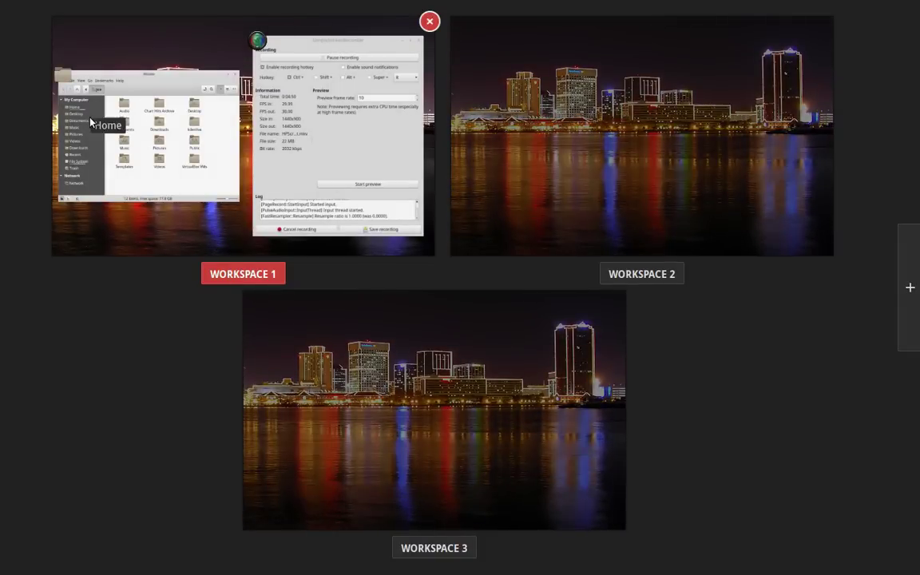
left_click_drag(80, 116, 524, 89)
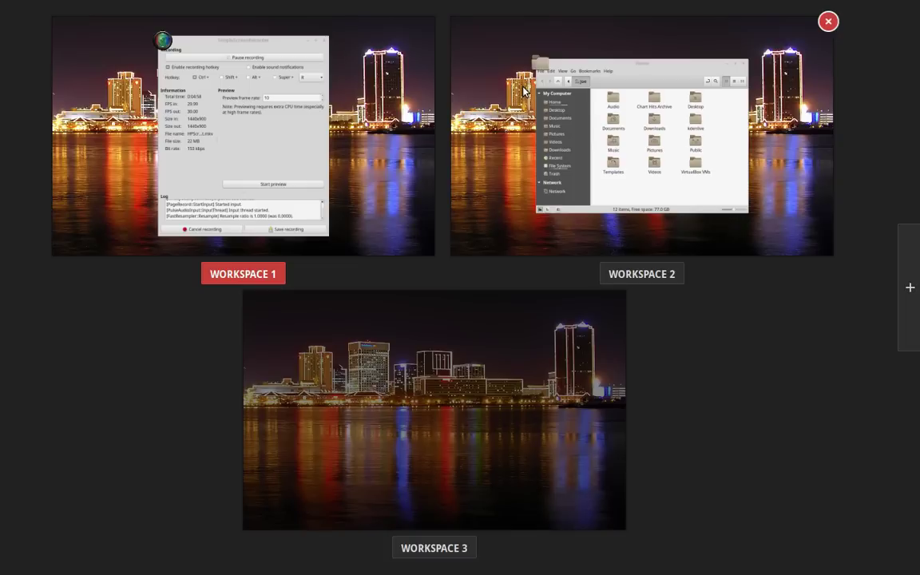
key("ctrl+alt+Down")
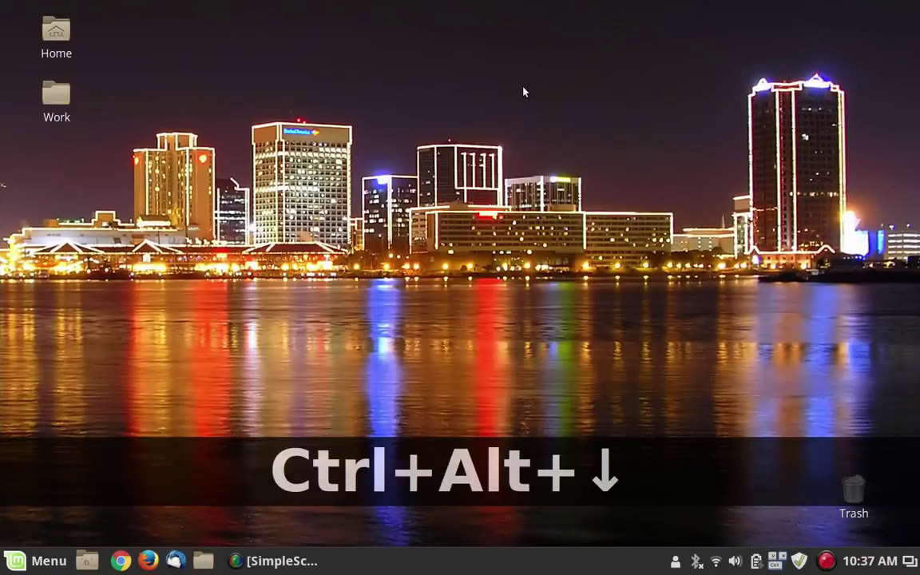
- View the current workspace's window overview, leave it, and open the Work folder from the desktop
key("ctrl+alt+Down")
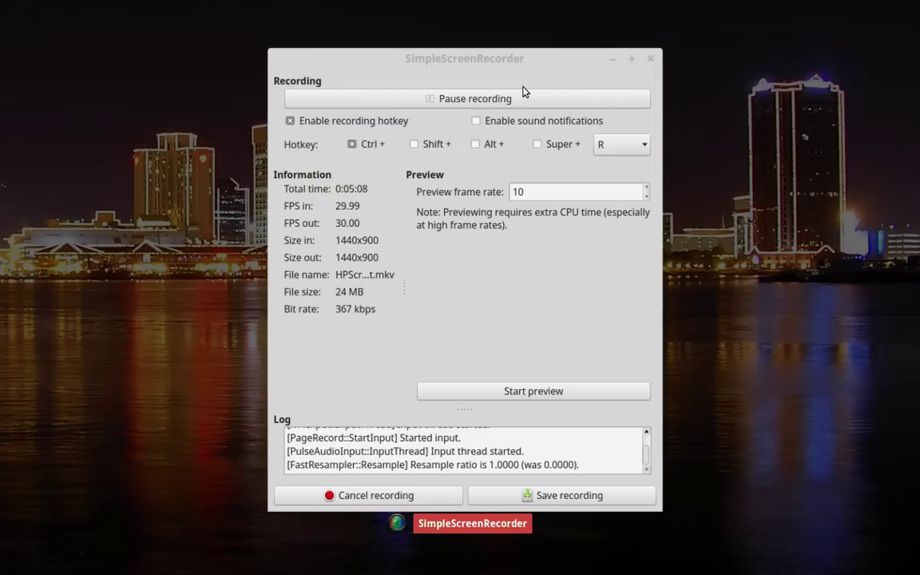
key("ctrl+alt+Up")
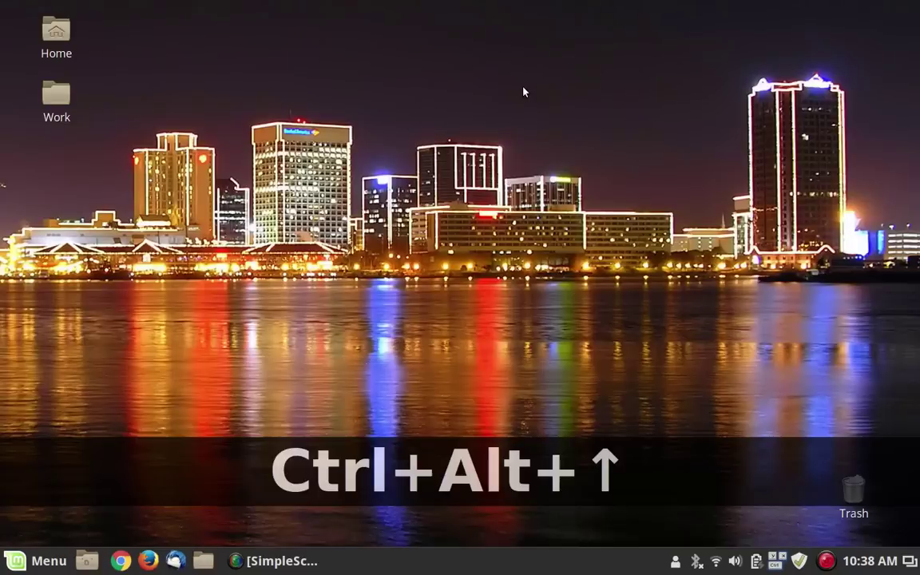
double_click(51, 103)
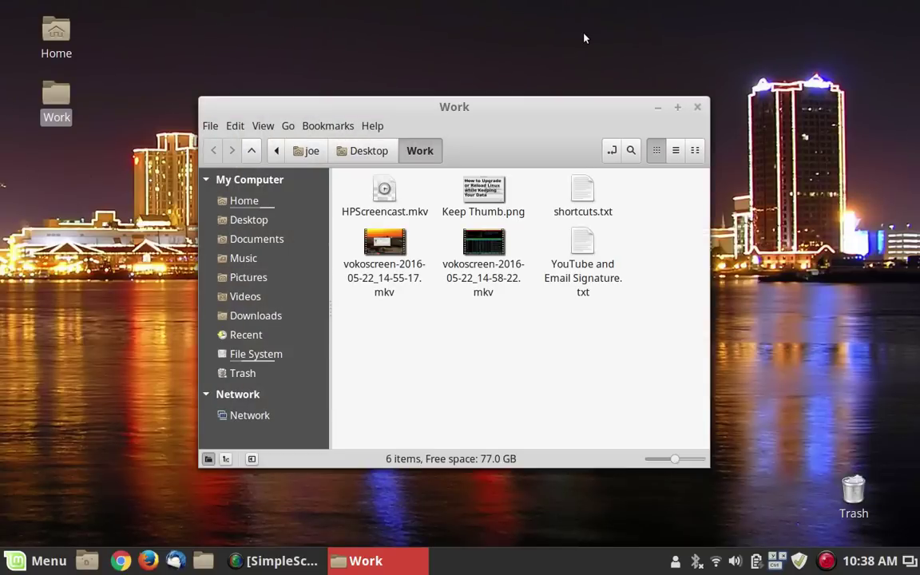
- Show the overview of windows on the current workspace, close the Work window from it, and return to the desktop
key("ctrl+alt+Down")
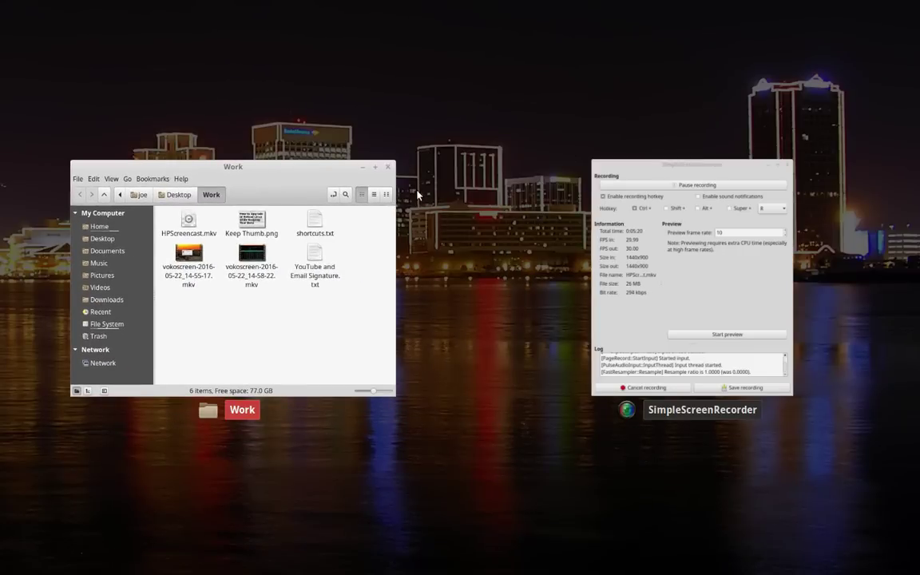
left_click(389, 156)
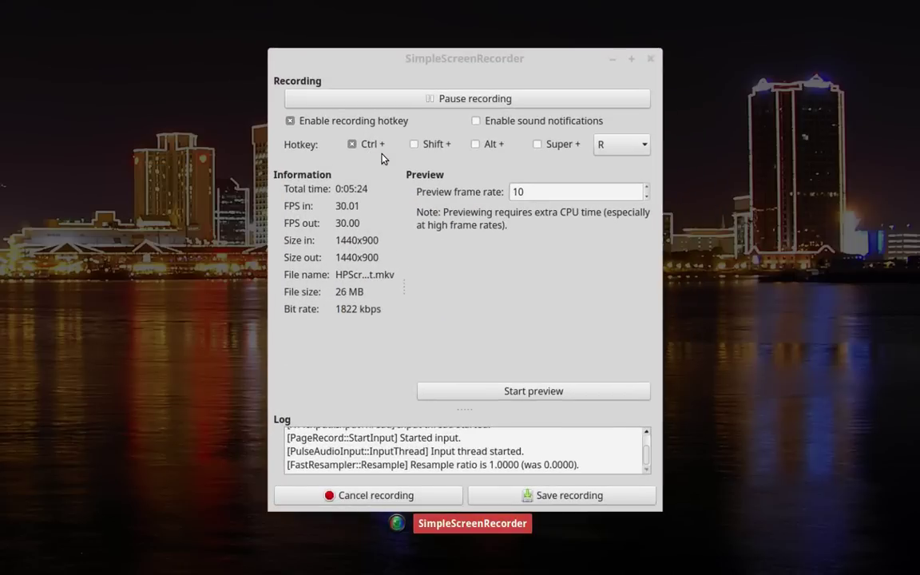
key("ctrl+alt+Down")
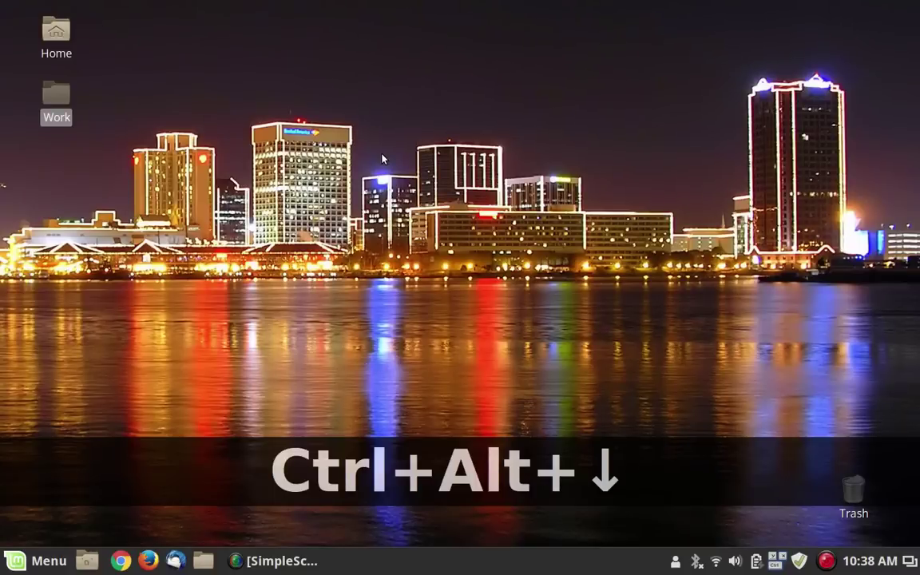
- Switch back and forth between Workspace 1 and Workspace 2, finishing on Workspace 2 with the Home window
key("ctrl+alt+Right")
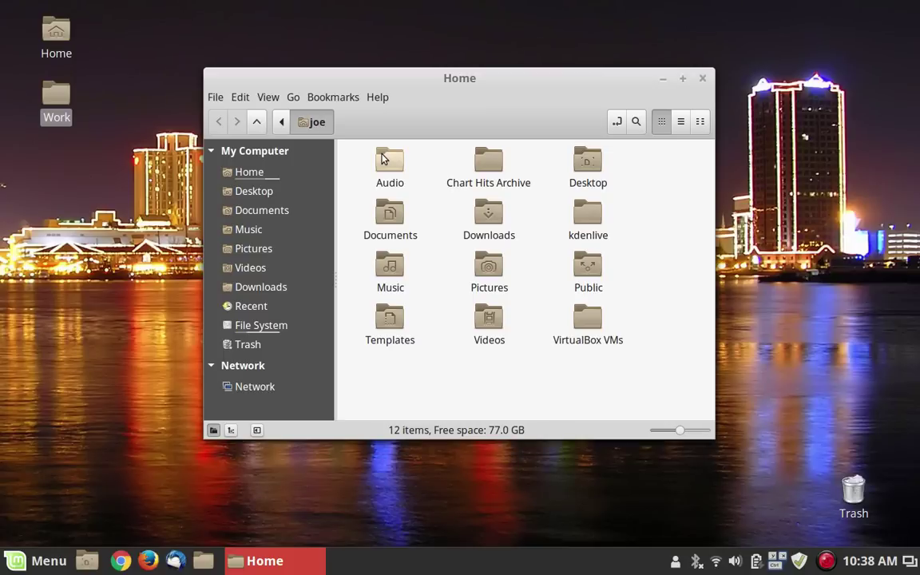
key("ctrl+alt+Left")
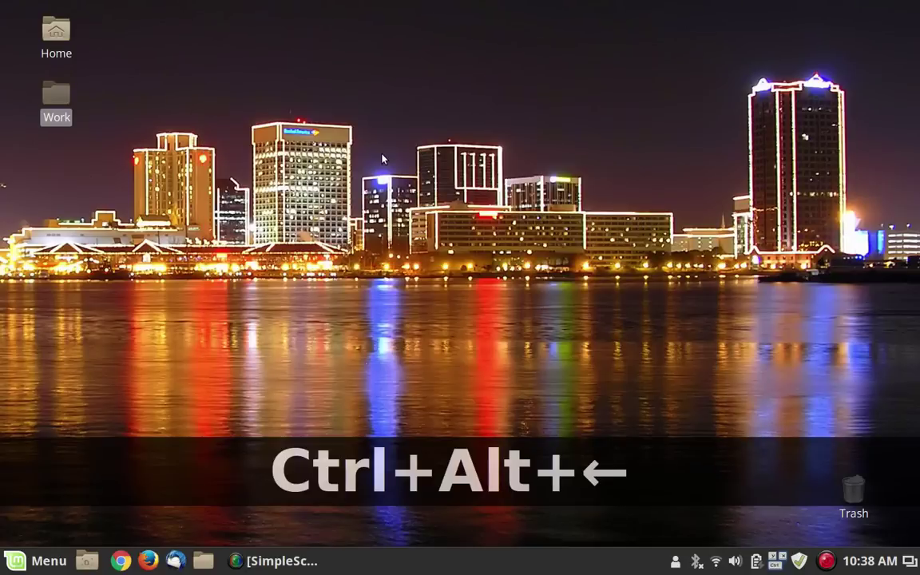
key("ctrl+alt+Right")
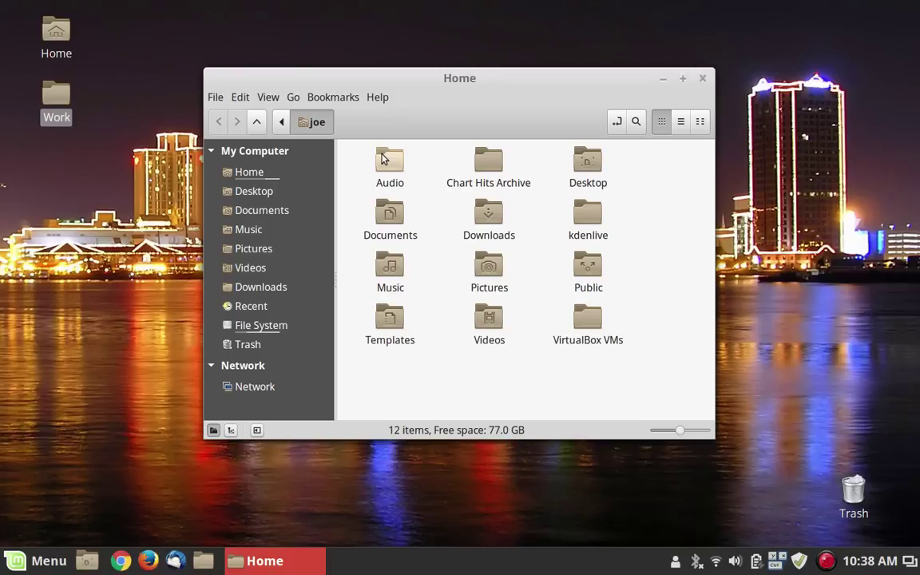
- Browse the Home window's menus with the keyboard from File through Bookmarks and back to File
key("alt+f")
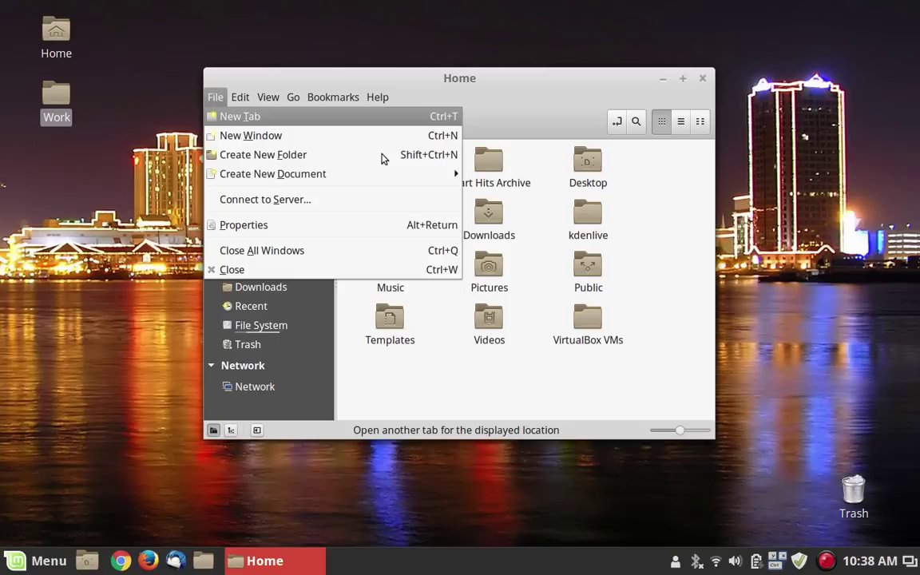
key("Right")
key("Right")
key("Right")
key("Right")
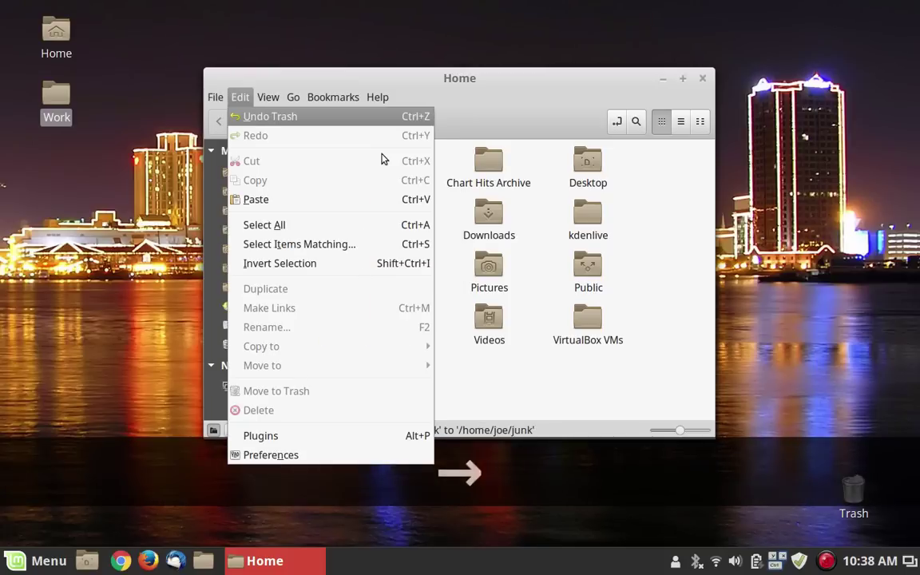
key("Left")
key("Left")
key("Left")
key("Left")
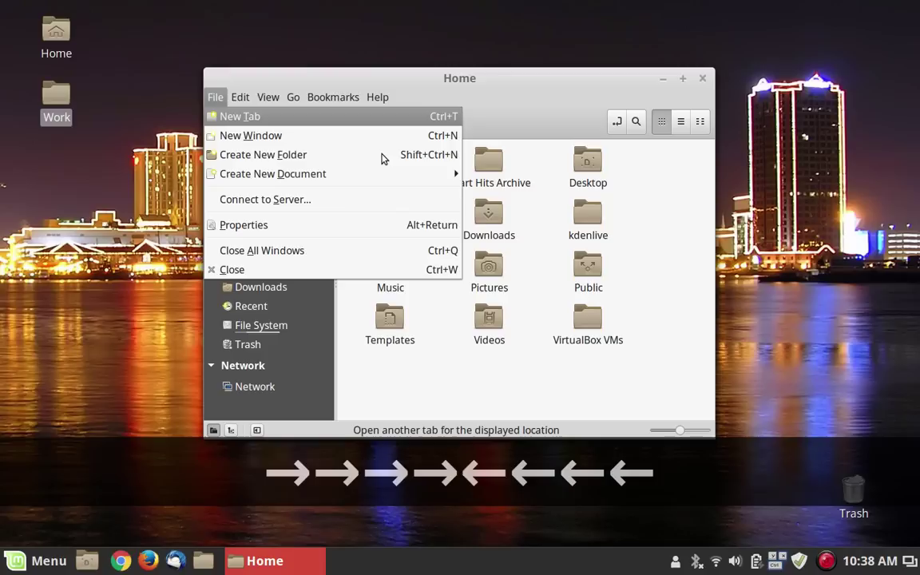
- Look through the File commands of the Home window down to Close All Windows and back up to New Tab, choosing none
key("Down")
key("Down")
key("Down")
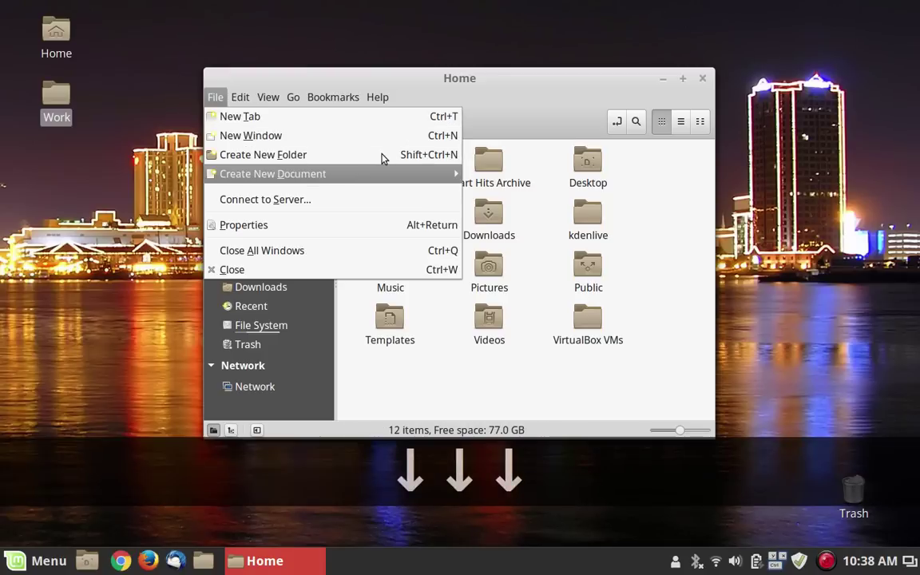
key("Up")
key("Down")
key("Down")
key("Down")
key("Down")
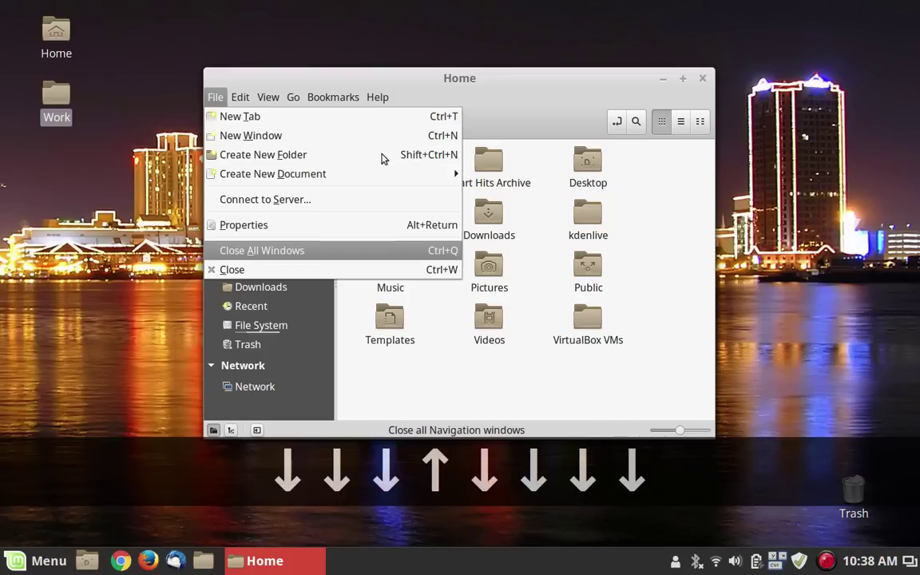
key("Up")
key("Up")
key("Up")
key("Up")
key("Up")
key("Up")
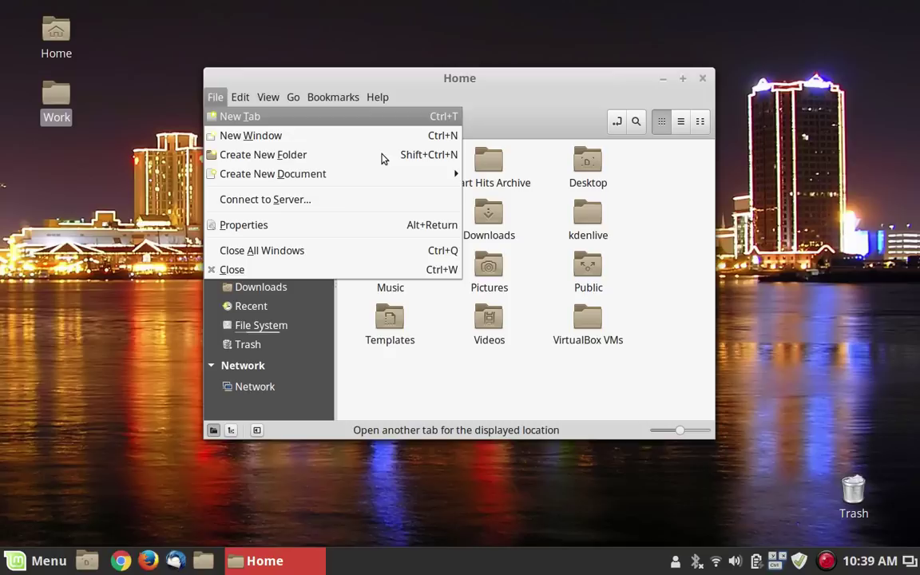
key("Escape")
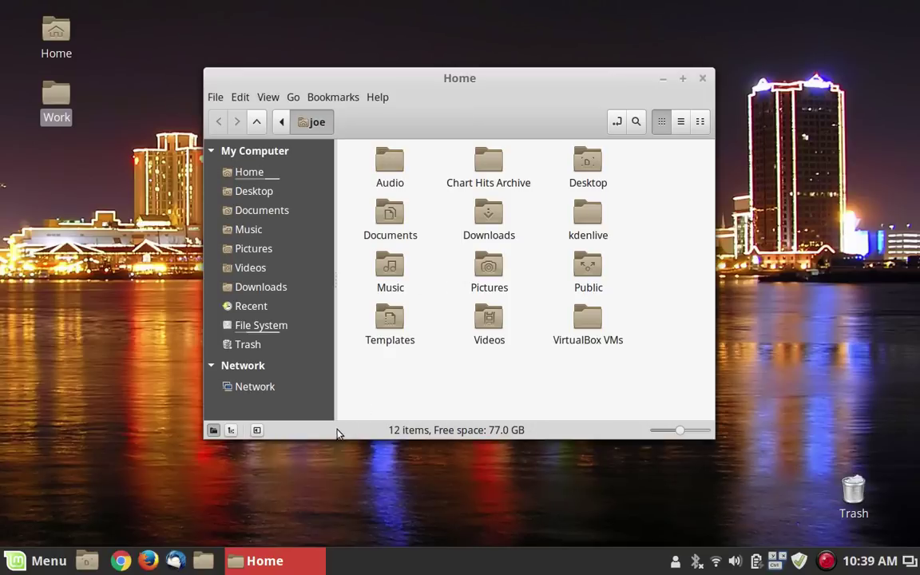
- Create an empty document in the Home folder, keep its default name, and deselect it
right_click(410, 382)
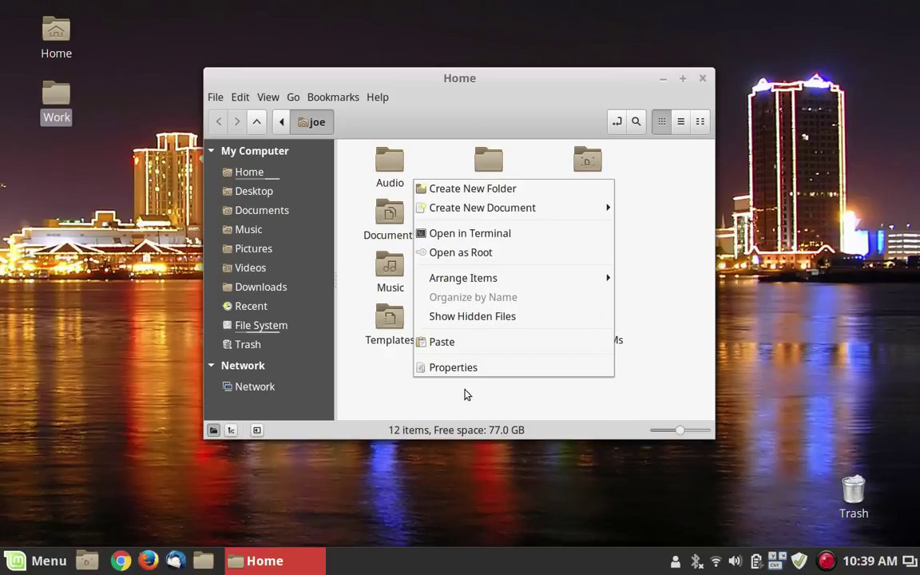
mouse_move(573, 219)
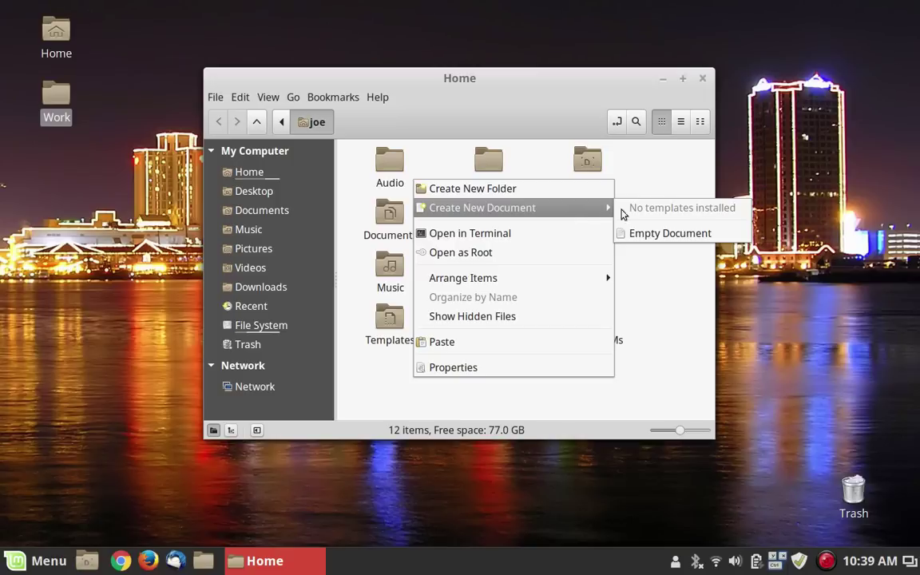
left_click(698, 242)
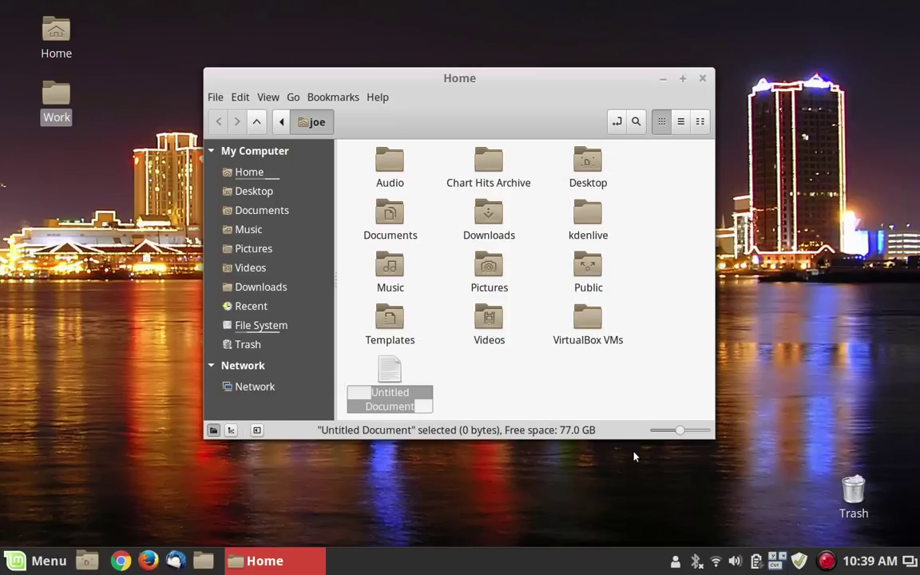
key("Escape")
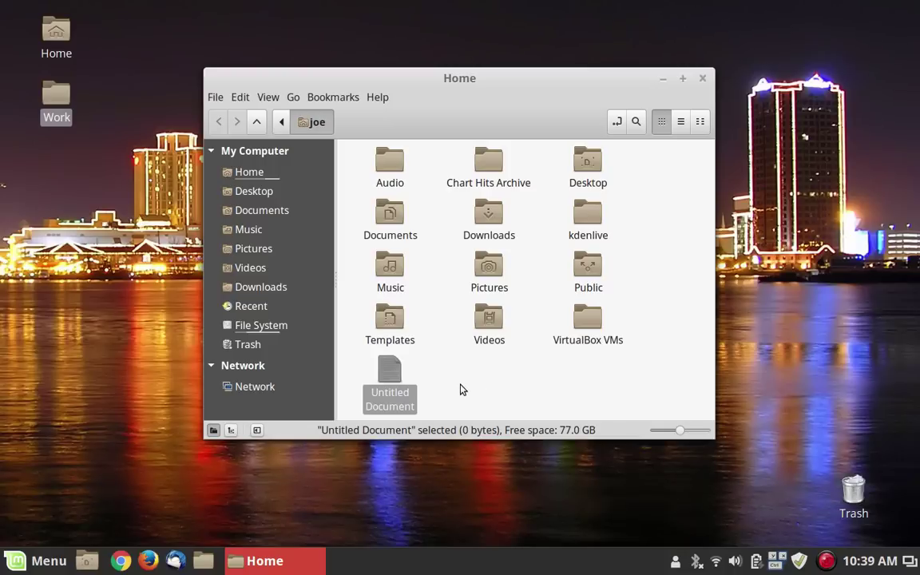
left_click(461, 389)
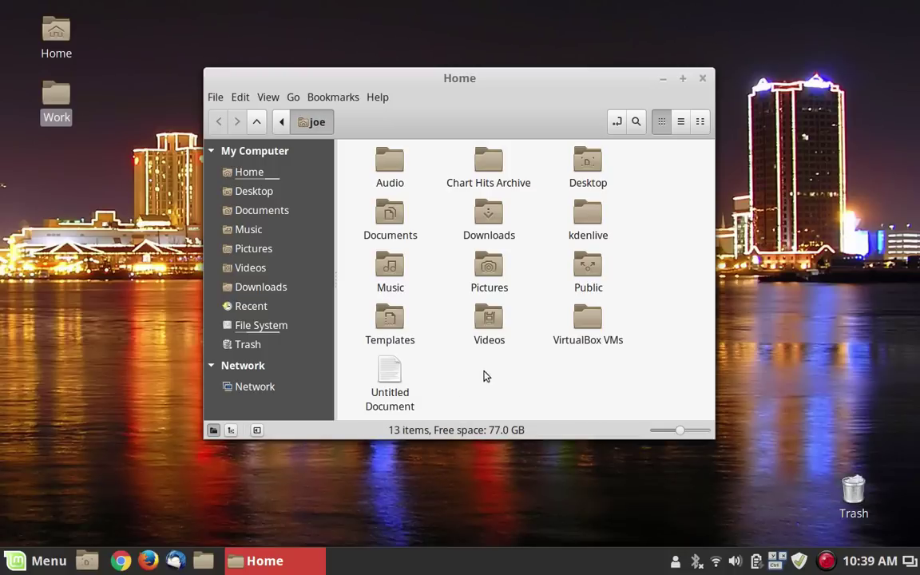
- Select the Untitled Document file and move the selection up its column to the Audio folder and back down
left_click(392, 375)
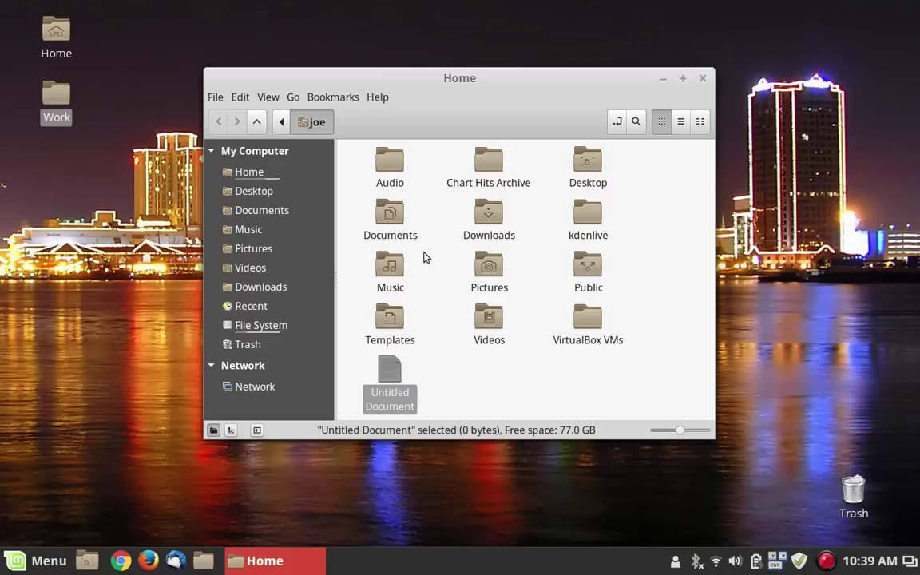
key("Up")
key("Up")
key("Up")
key("Up")
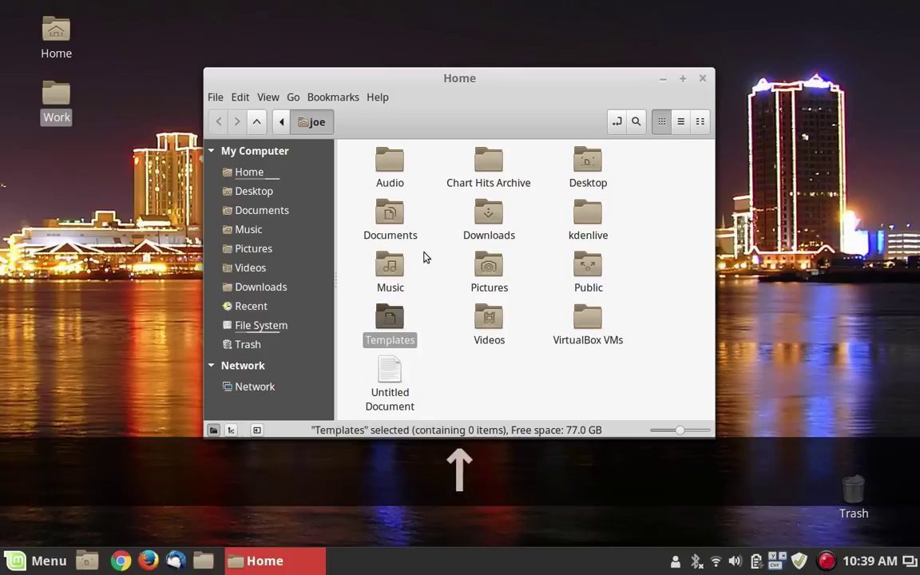
key("Down")
key("Down")
key("Down")
key("Down")
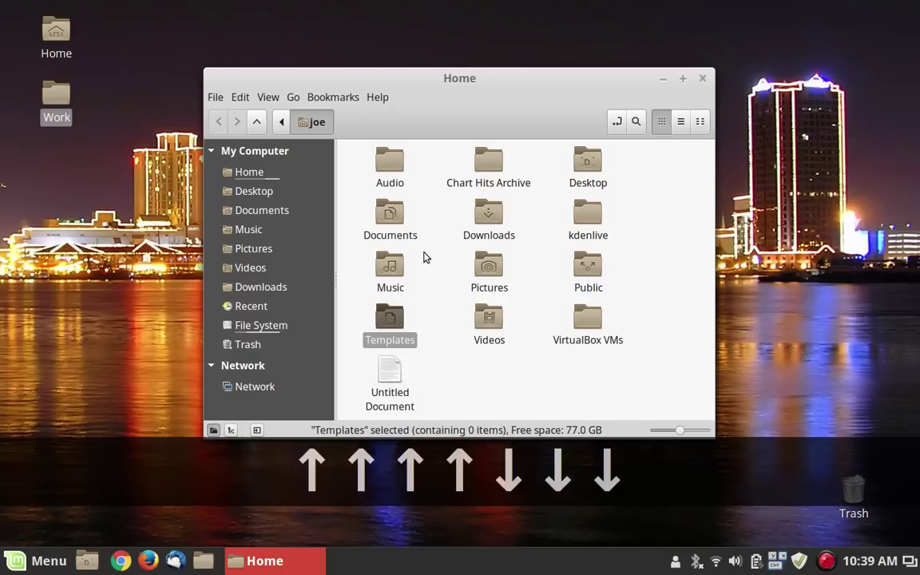
- Move the selection from Untitled Document up to Audio and back down through Templates to Untitled Document, opening nothing
key("Tab")
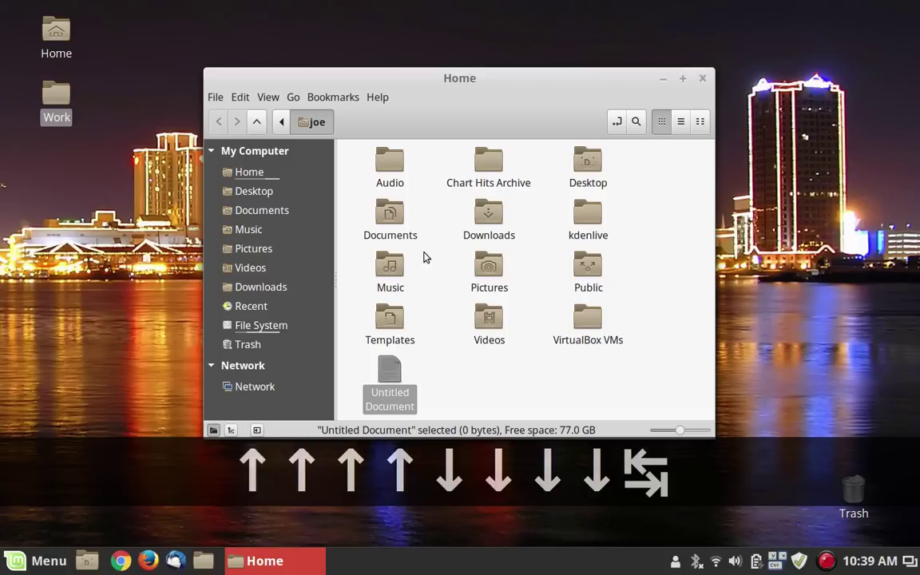
key("Up")
key("Up")
key("Up")
key("Up")
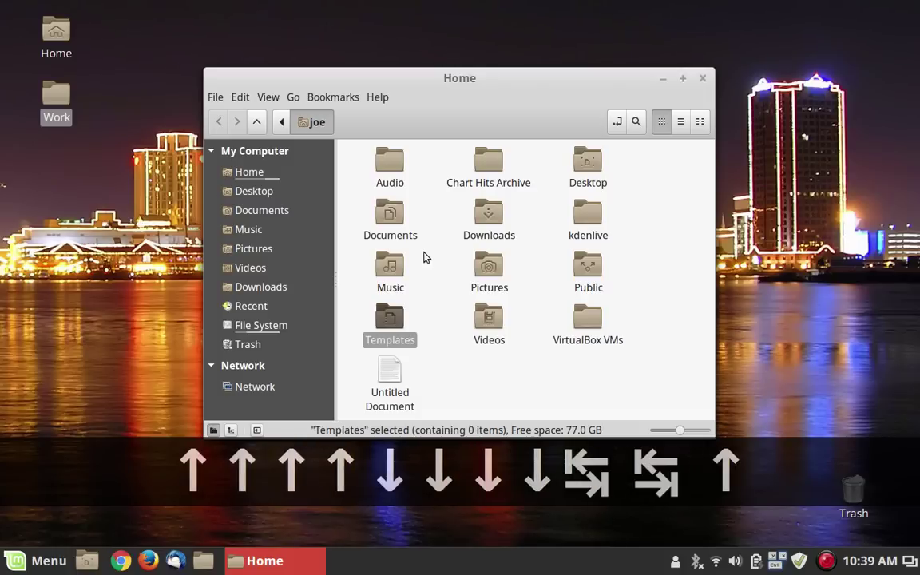
key("Down")
key("Down")
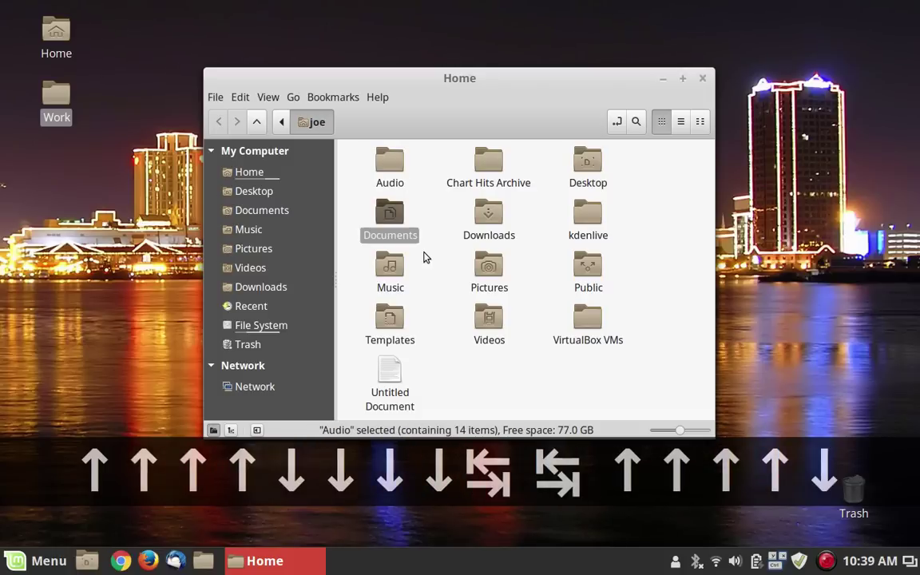
key("Down")
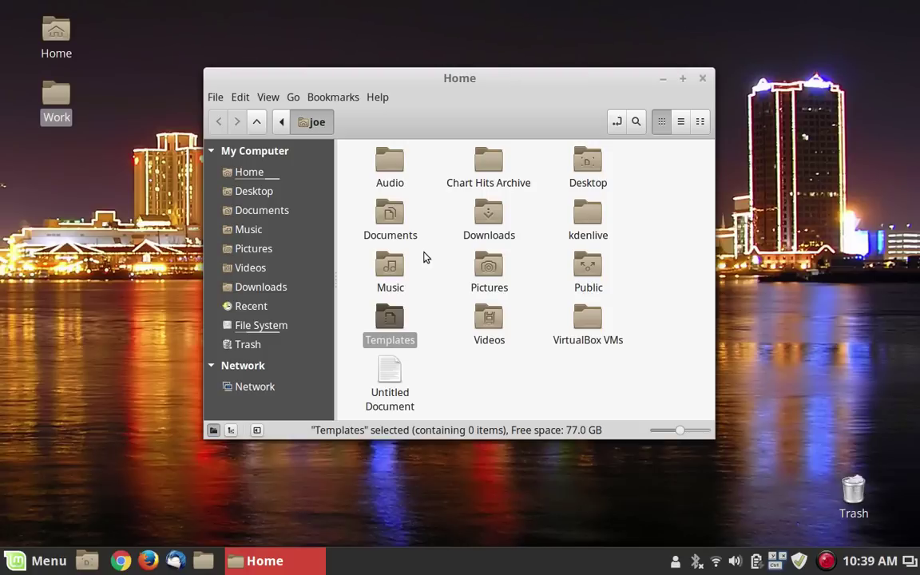
key("Down")
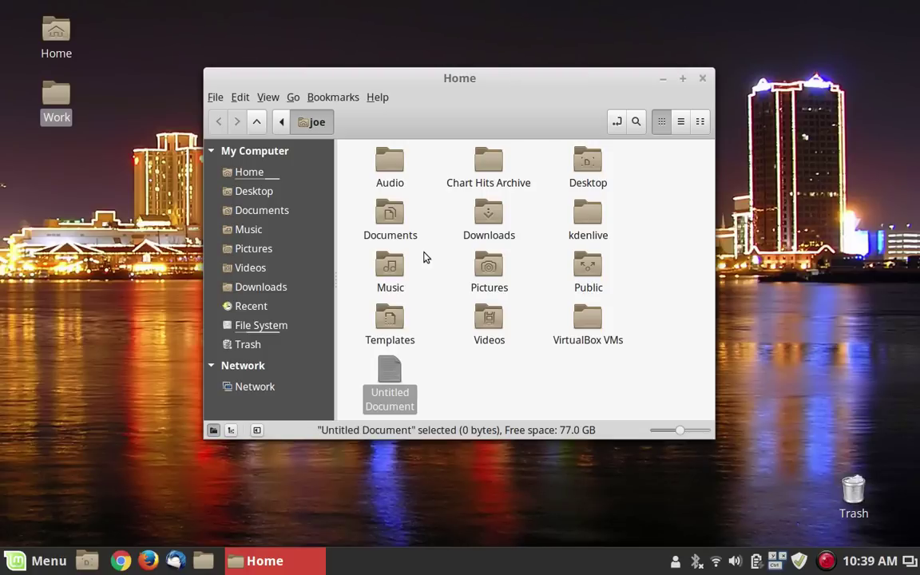
key("alt+F2")
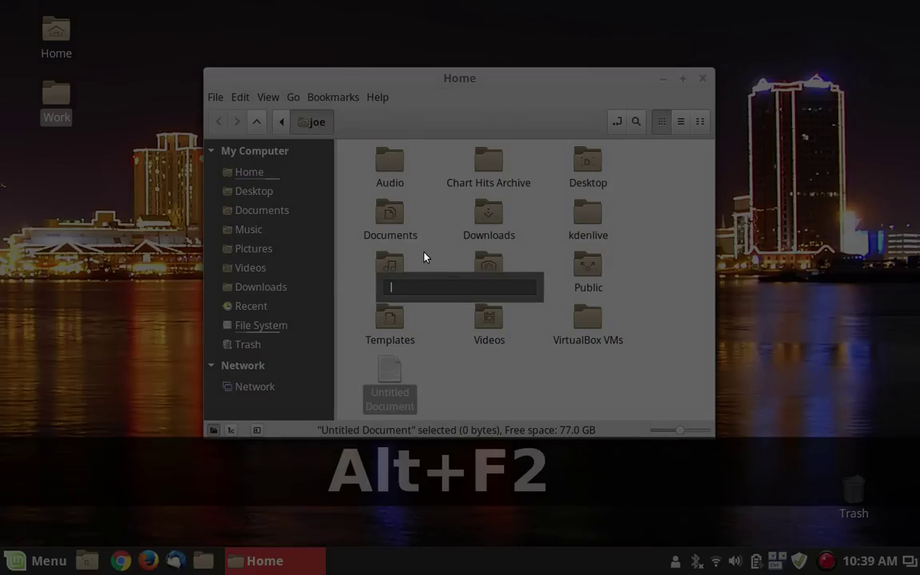
key("Escape")
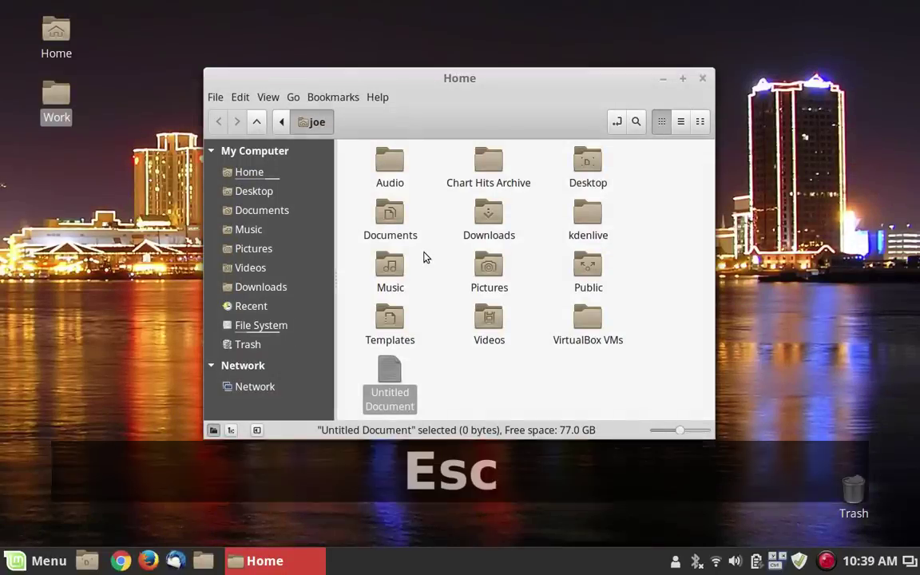
key("ctrl+F2")
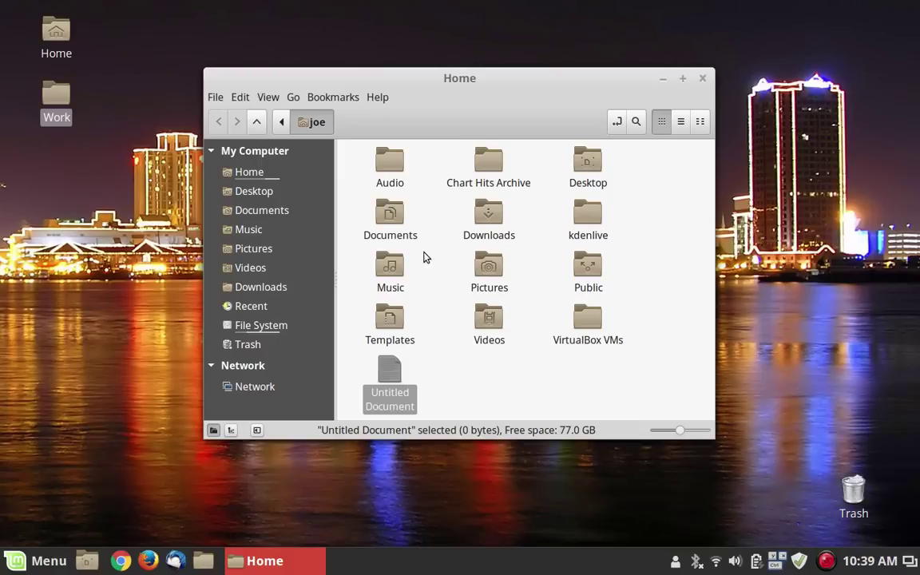
- Rename the Untitled Document file in the Home folder as junk
key("F2")
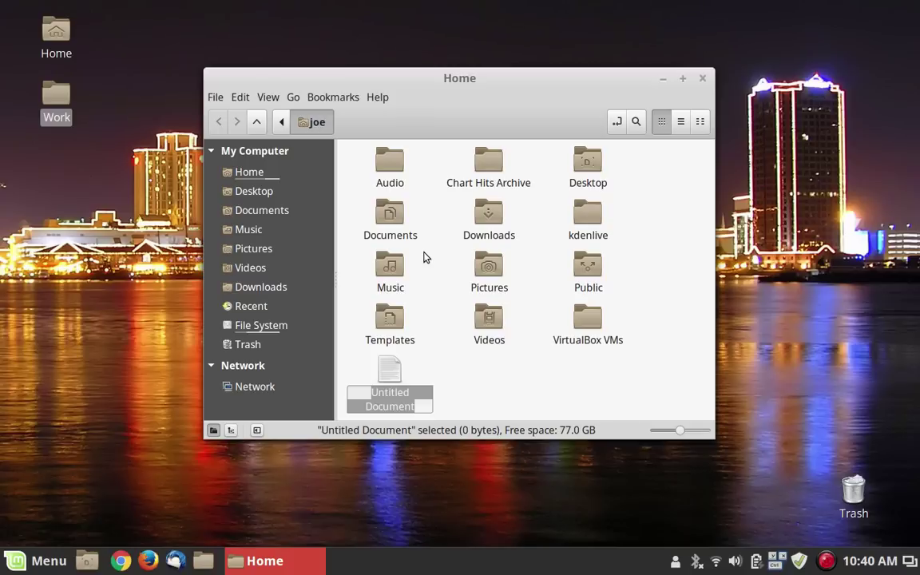
type("junk")
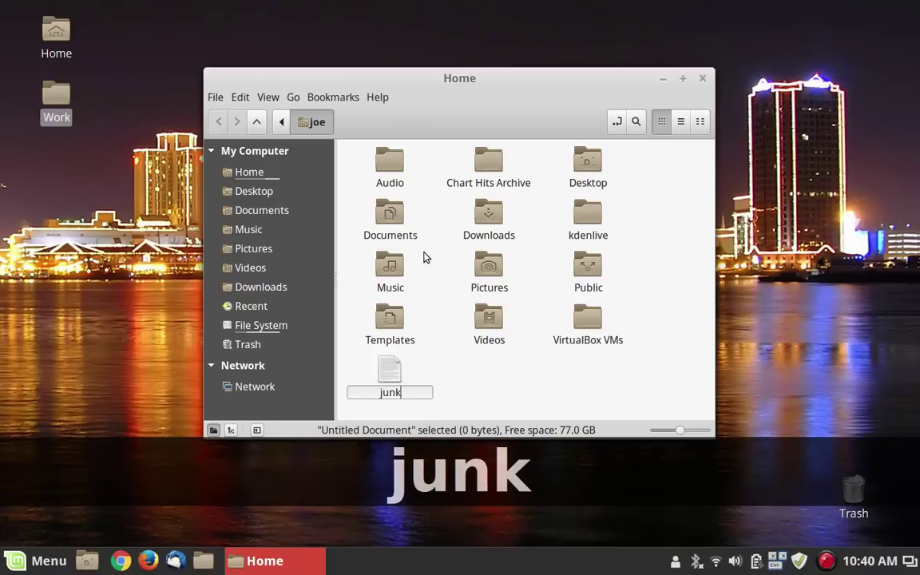
key("Return")
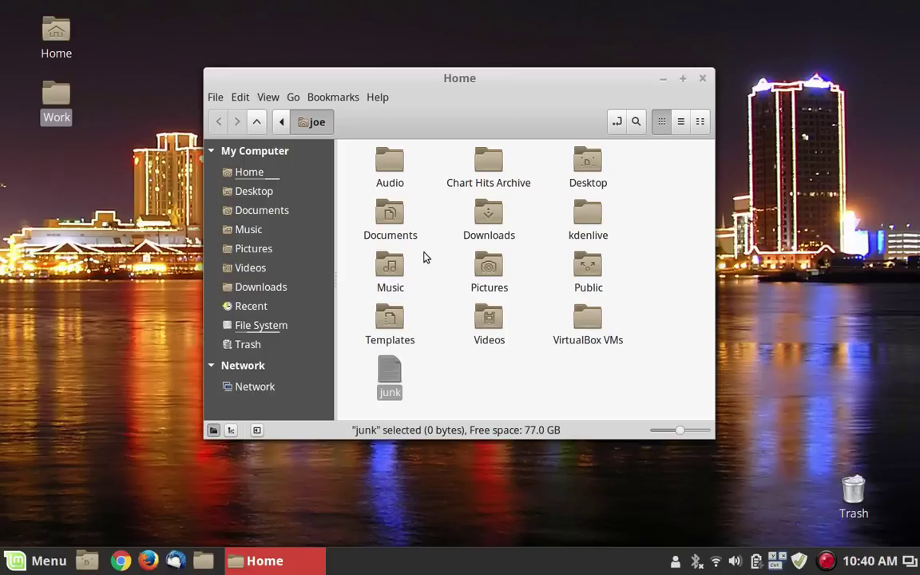
- Copy the junk file from the Home folder, paste it onto the desktop, and deselect the copy
key("ctrl+c")
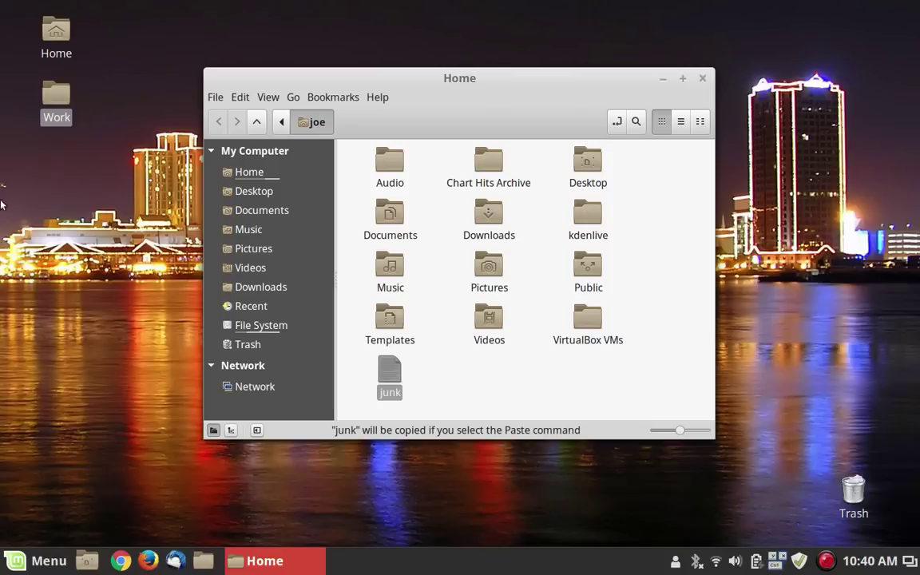
left_click(38, 222)
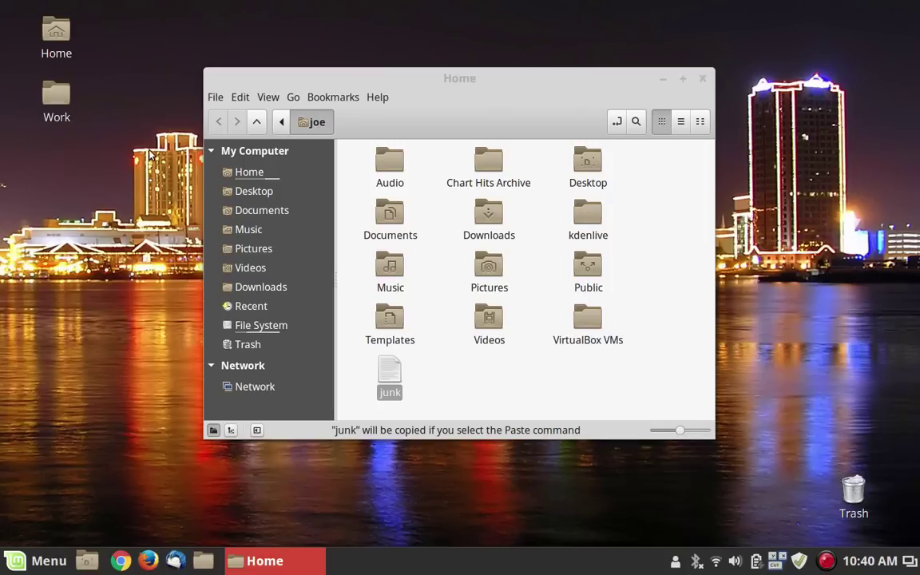
key("ctrl+v")
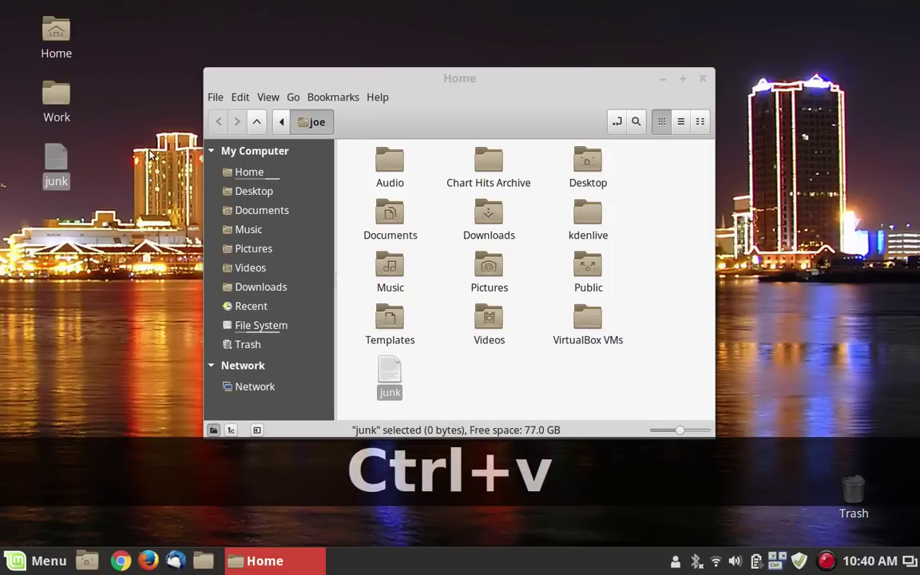
left_click(134, 269)
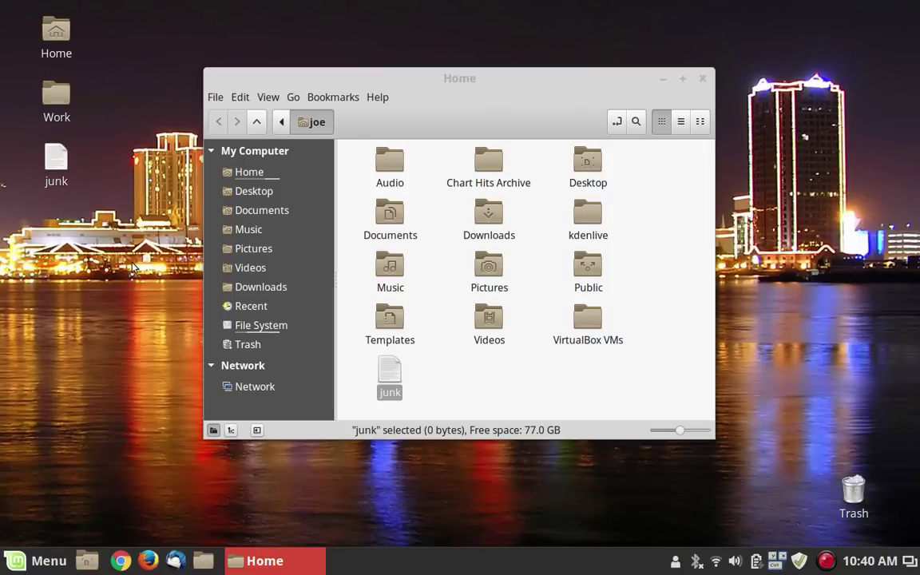
- Delete the desktop copy of junk and permanently delete the original junk file in the Home folder
left_click(55, 158)
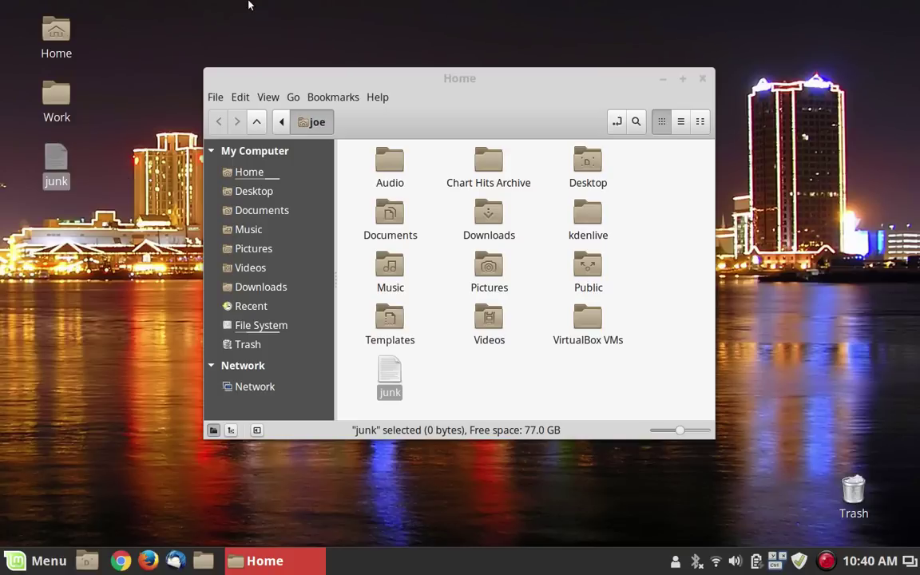
key("Delete")
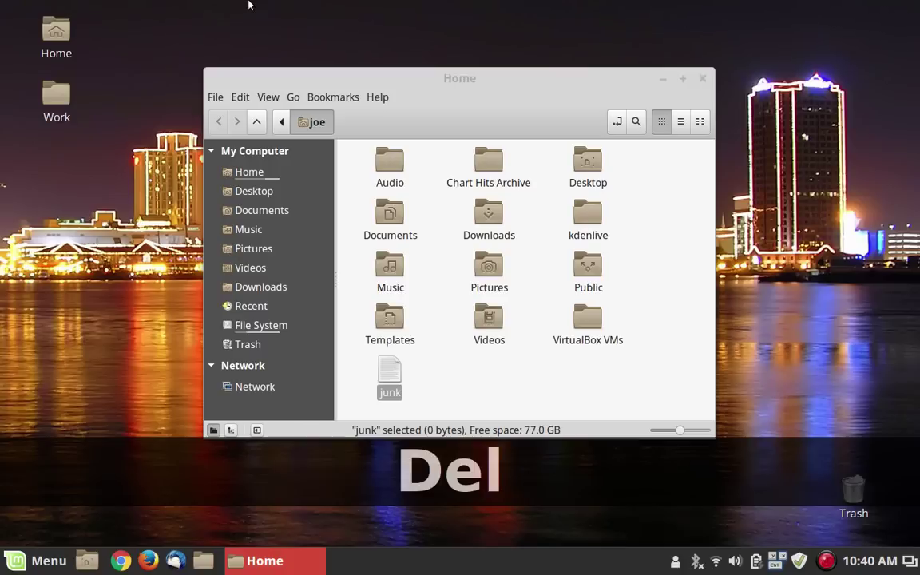
left_click(382, 377)
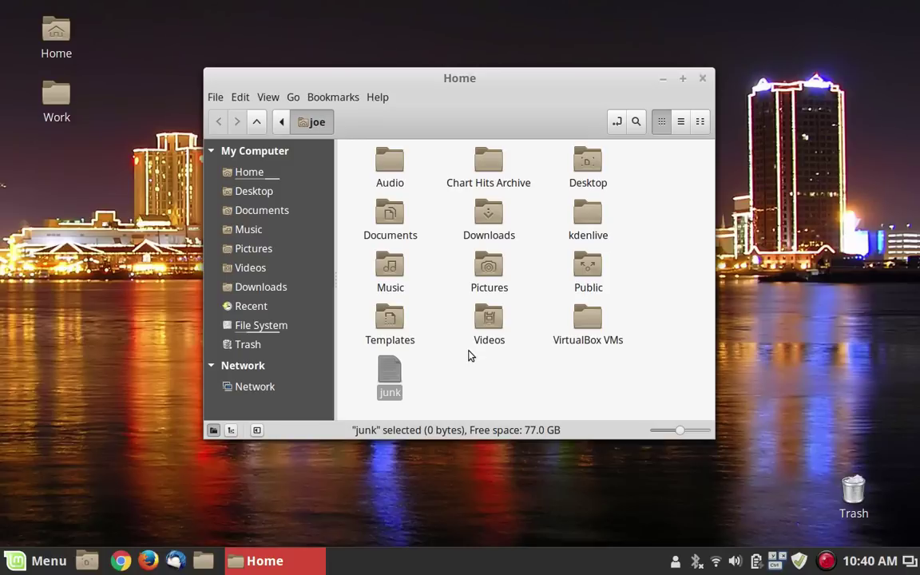
key("Delete")
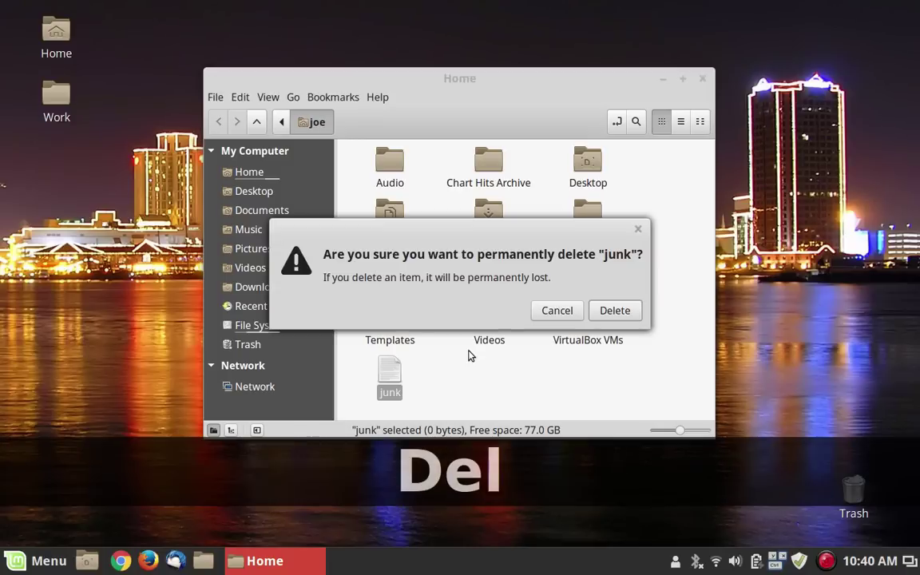
left_click(614, 310)
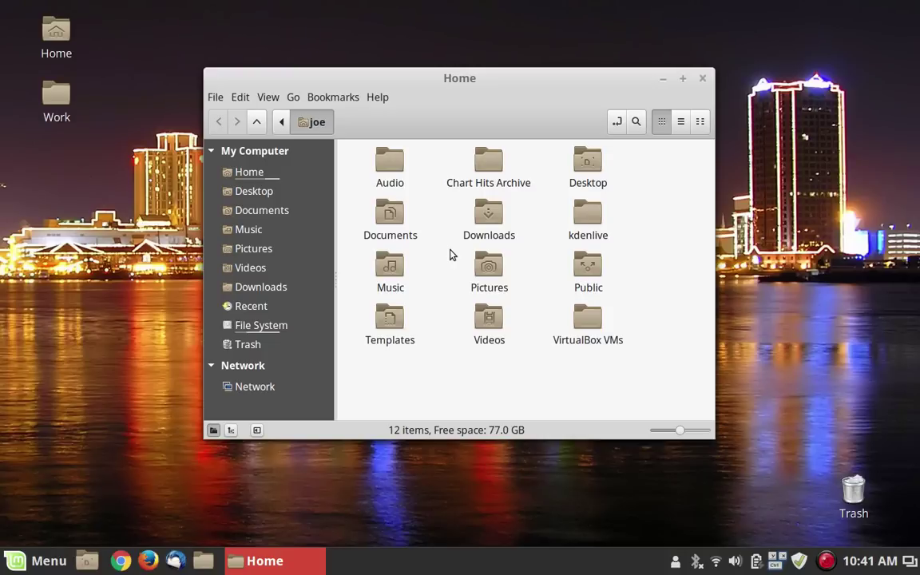
- Select everything in the Home folder and deselect it, and select only Audio, Music, Templates and kdenlive together before clearing the selection
key("ctrl+a")
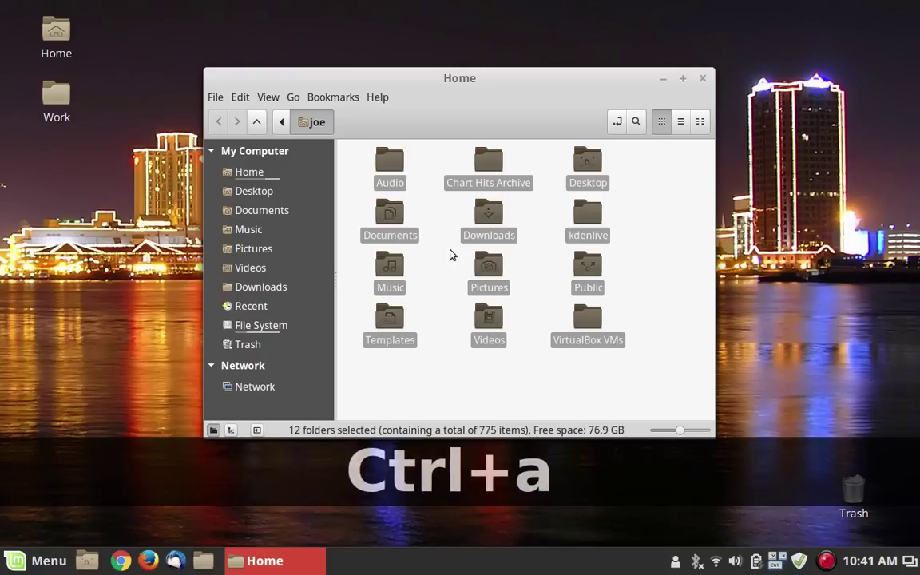
left_click(497, 395)
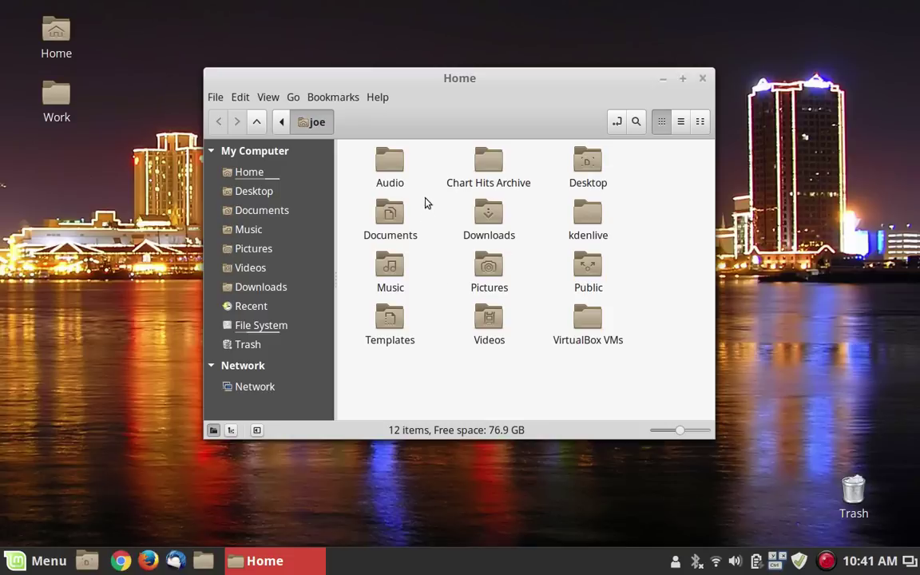
left_click(388, 181)
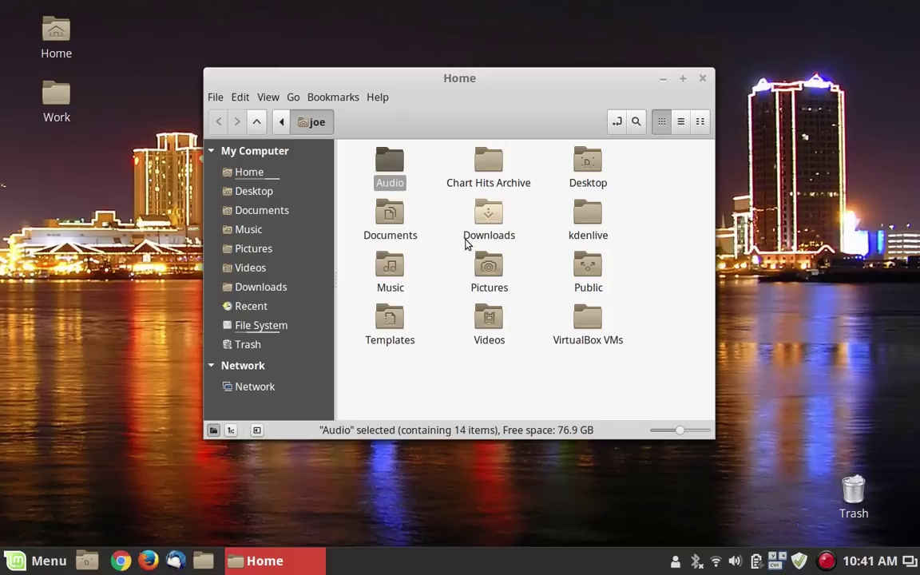
key("ctrl+Down")
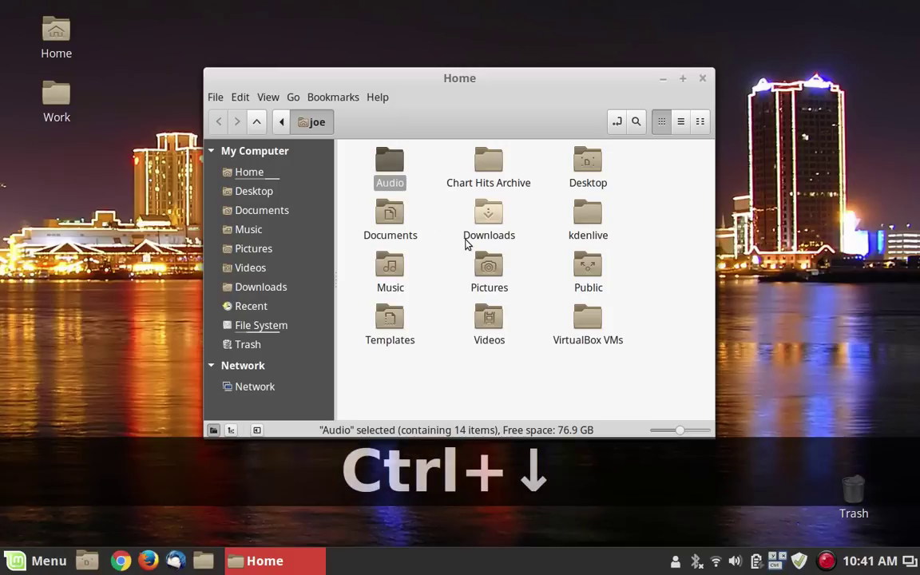
left_click(391, 281, "ctrl")
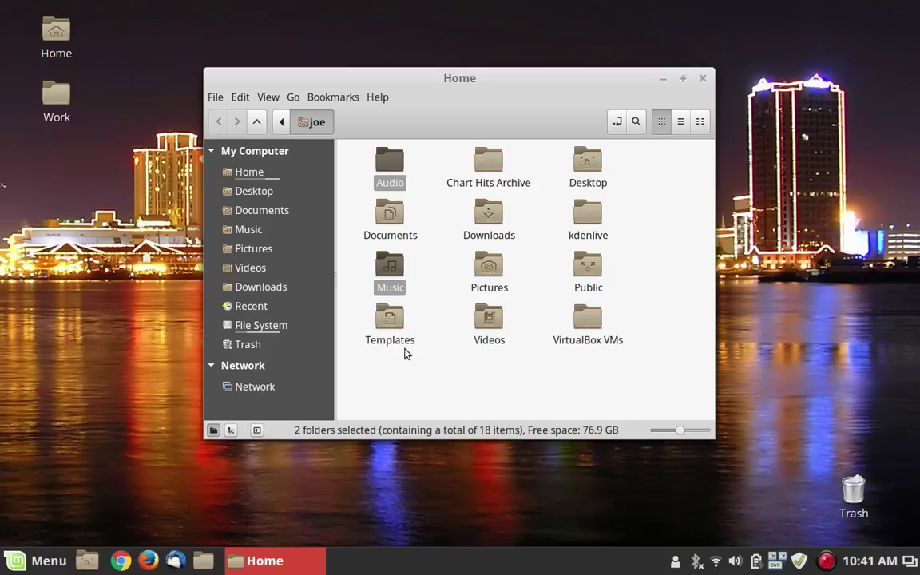
left_click(391, 321, "ctrl")
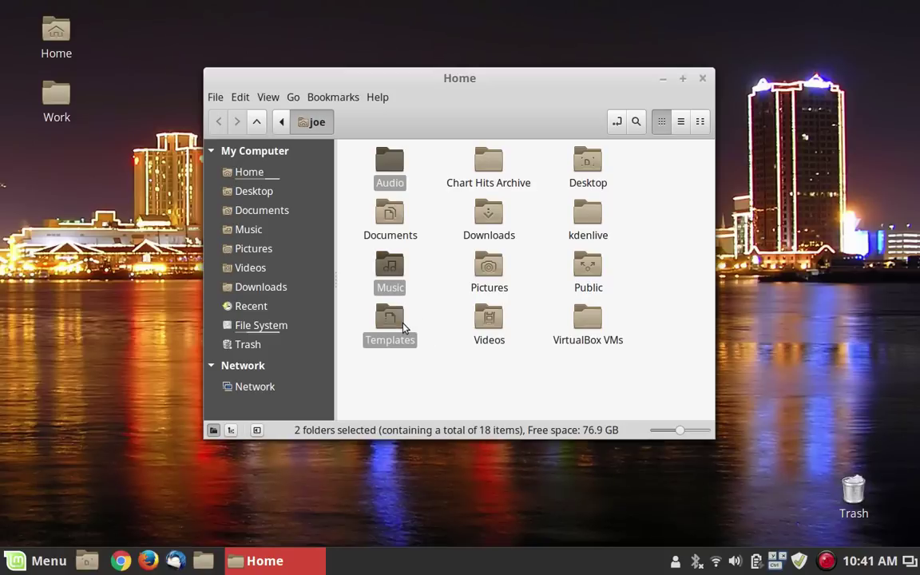
left_click(588, 217, "ctrl")
left_click(537, 255)
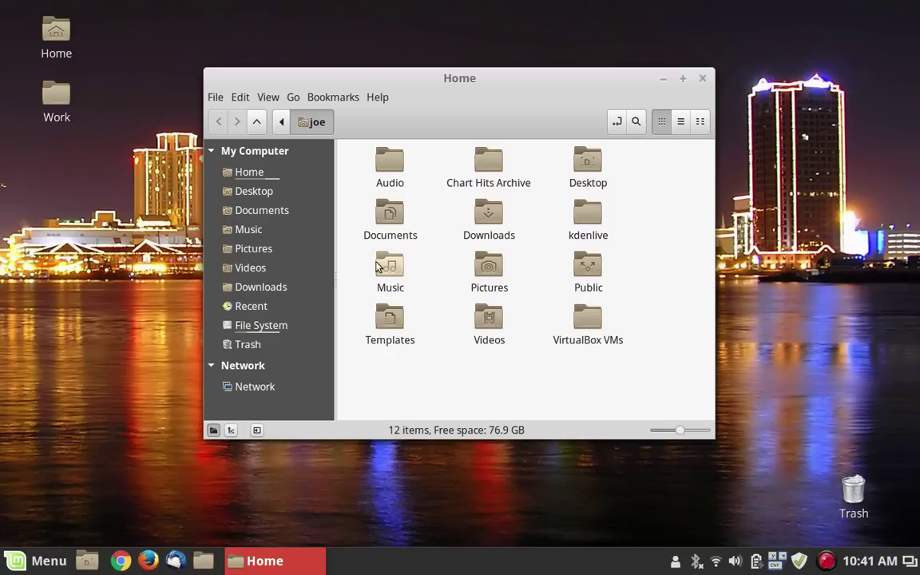
- Select the range of folders from Audio through Templates, remove Music from the selection, and deselect the rest
left_click(380, 174)
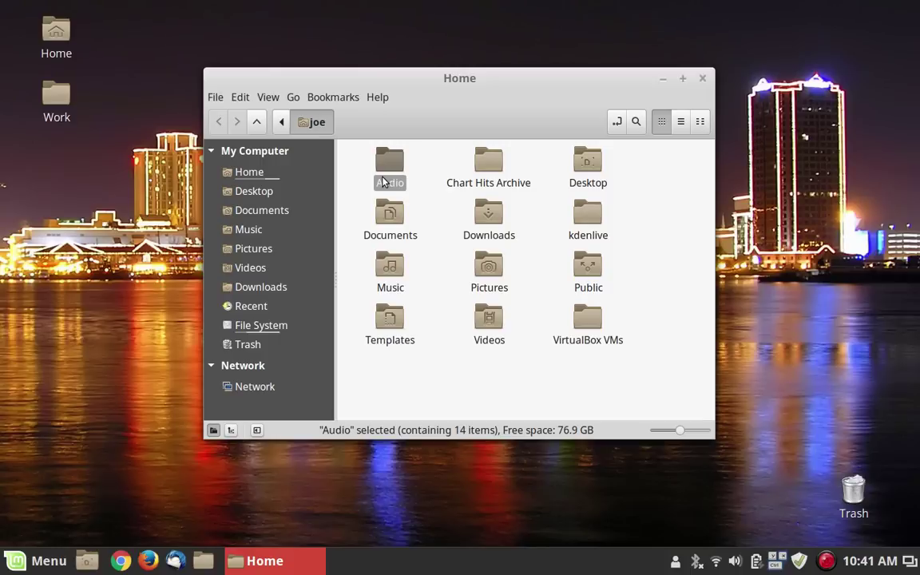
left_click(384, 331, "shift")
left_click(390, 294, "ctrl")
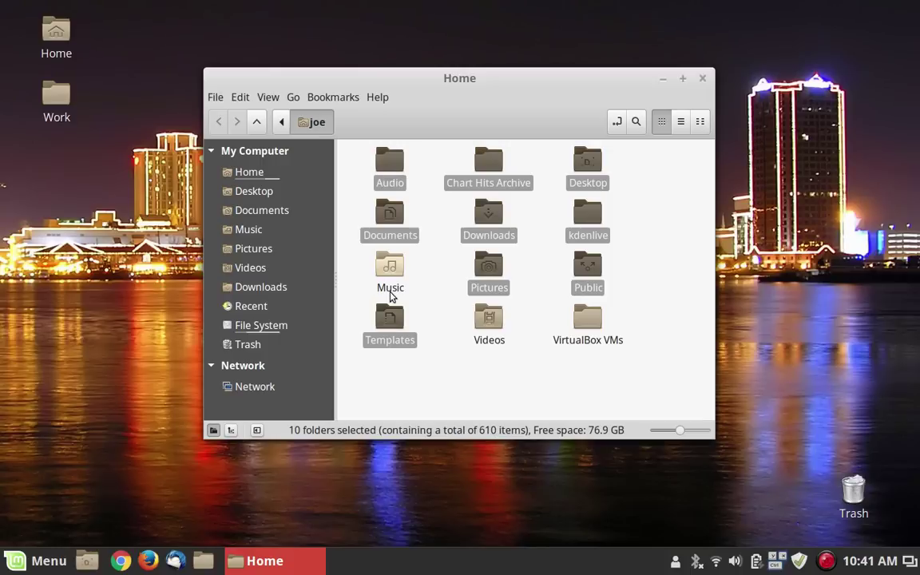
left_click(445, 343)
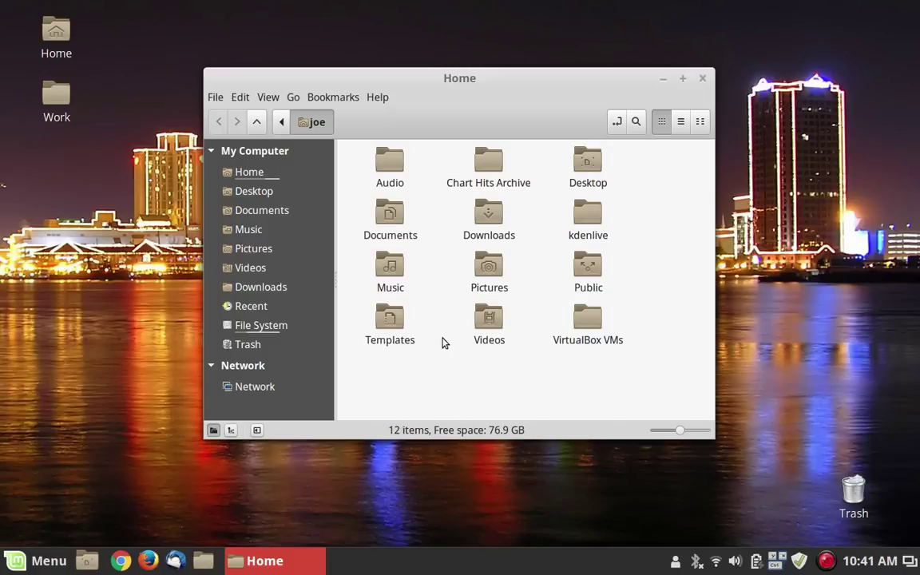
- Select the top row of folders from Audio through Desktop as a range and clear the selection
left_click(384, 171)
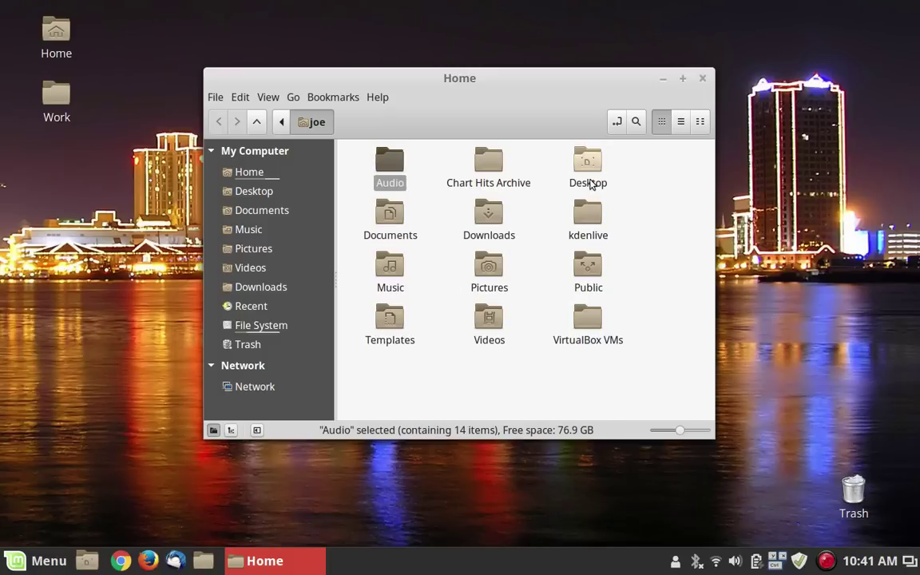
left_click(593, 172, "shift")
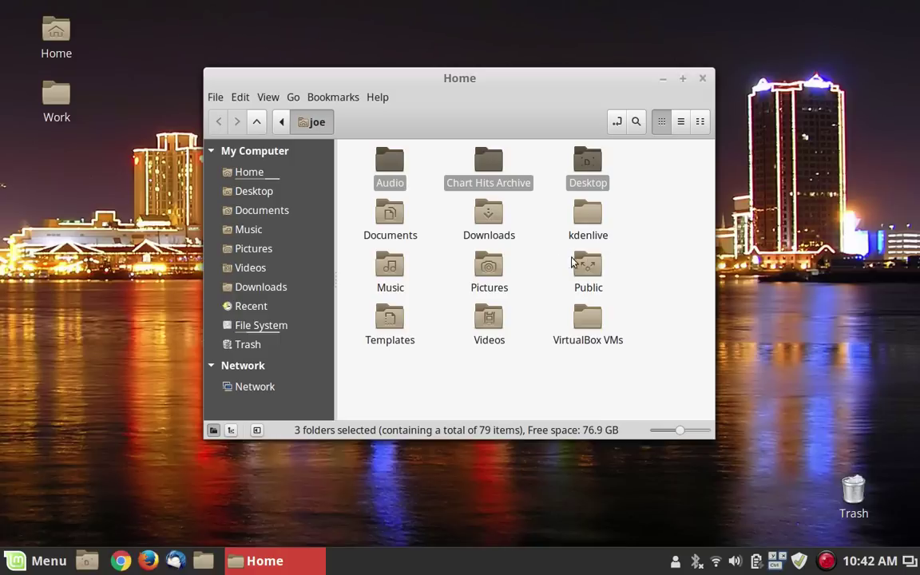
left_click(644, 249)
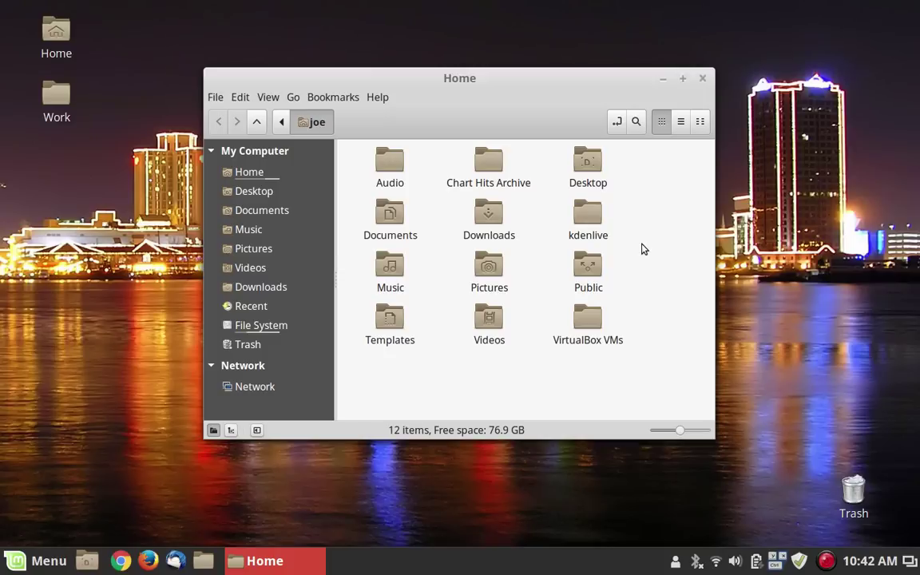
- Close the Home window and switch to the workspace on the left
left_click(703, 78)
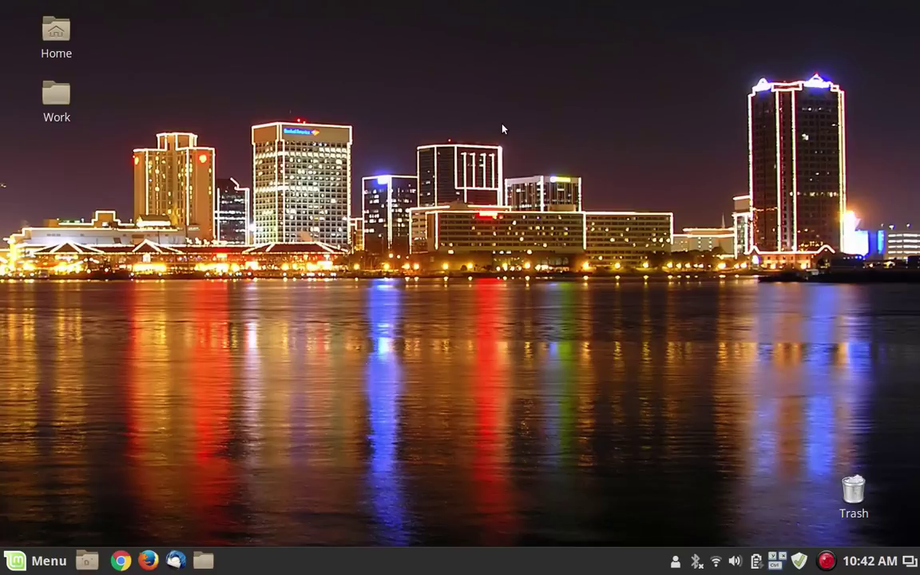
key("ctrl+alt+Left")
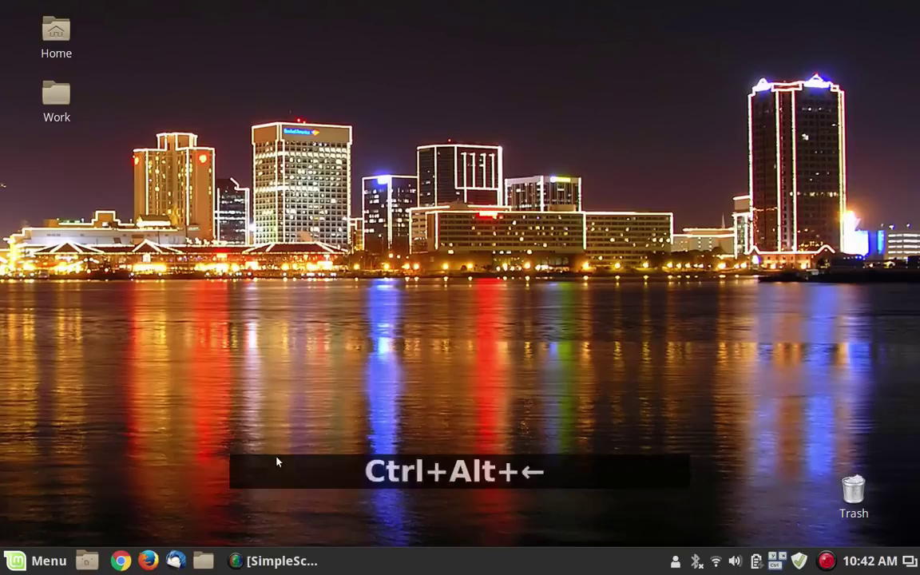
- Bring up the SimpleScreenRecorder window to check the recording status and minimise it again
left_click(280, 559)
mouse_move(280, 559)
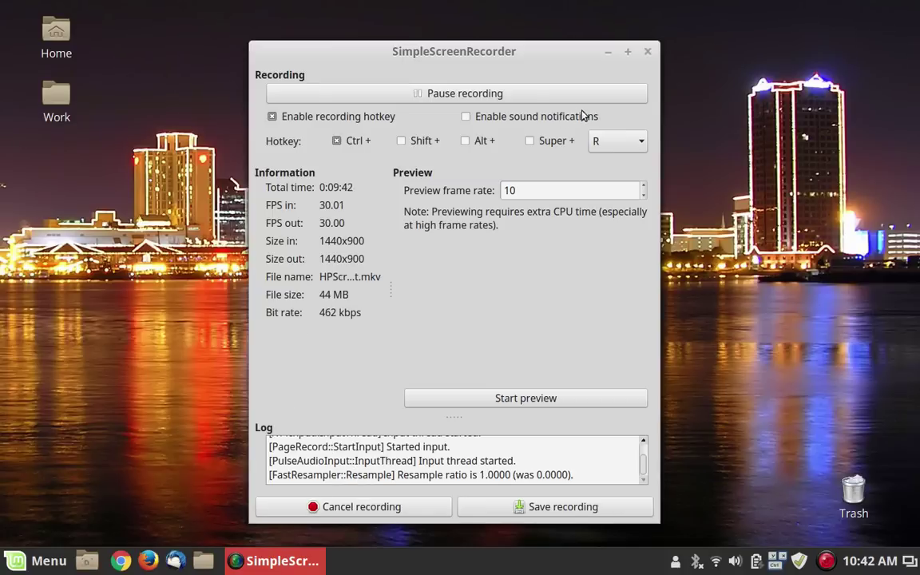
left_click(607, 53)
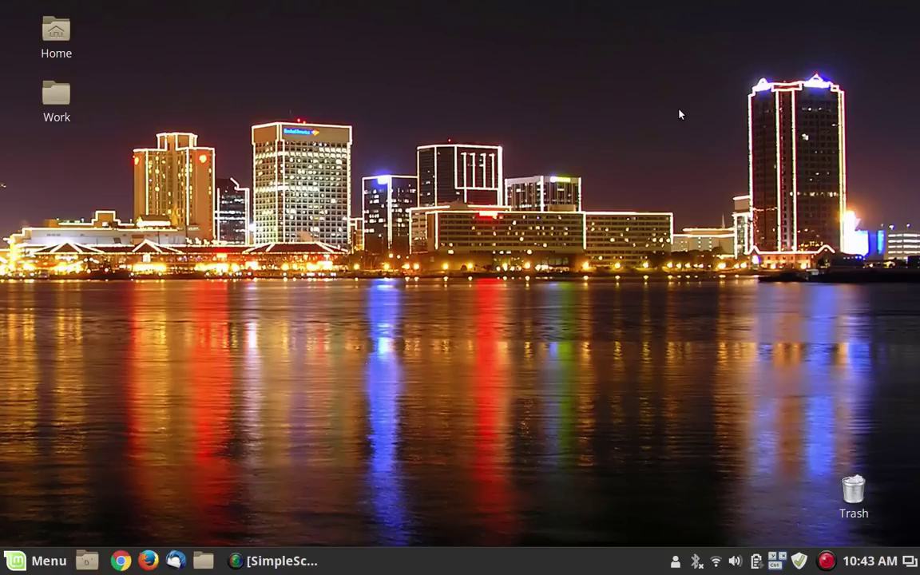
- Open the Linux Mint documentation page from the desktop's help and close its browser window
key("F1")
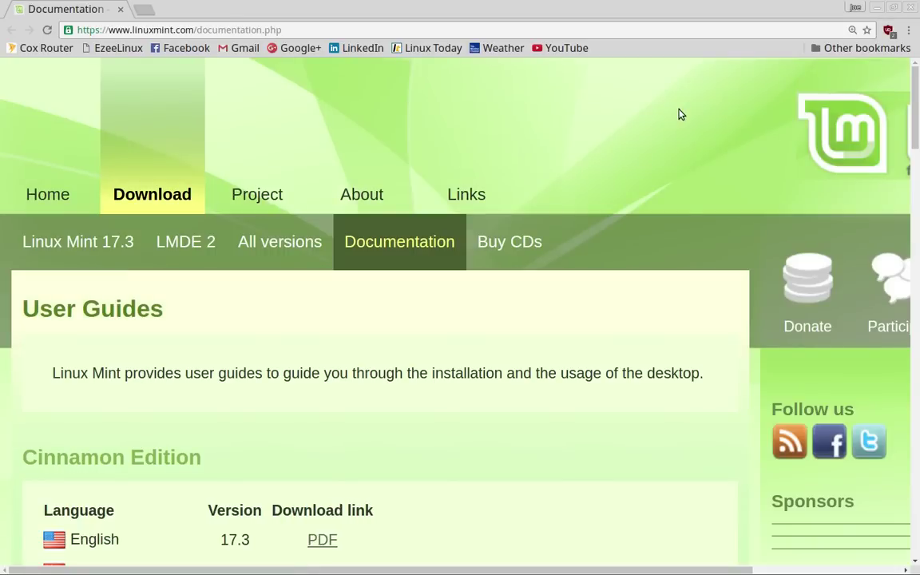
key("alt+F4")
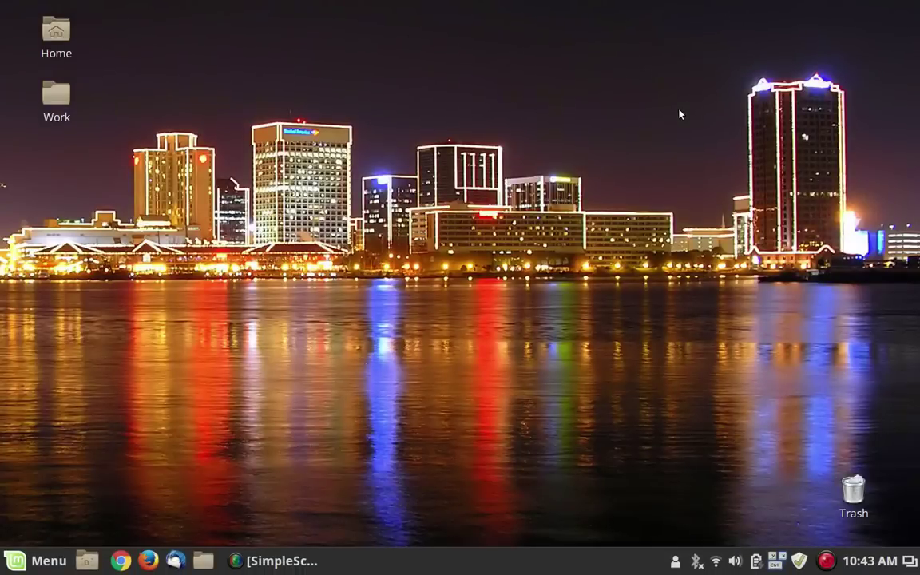
- Switch to the workspace on the right and launch Firefox with the run command "firefox"
key("ctrl+alt+Right")
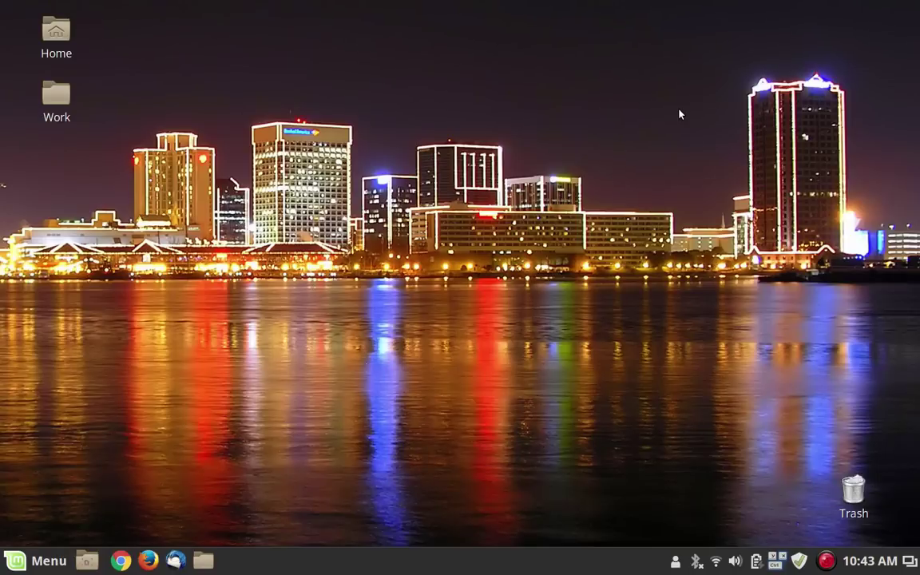
key("alt+F2")
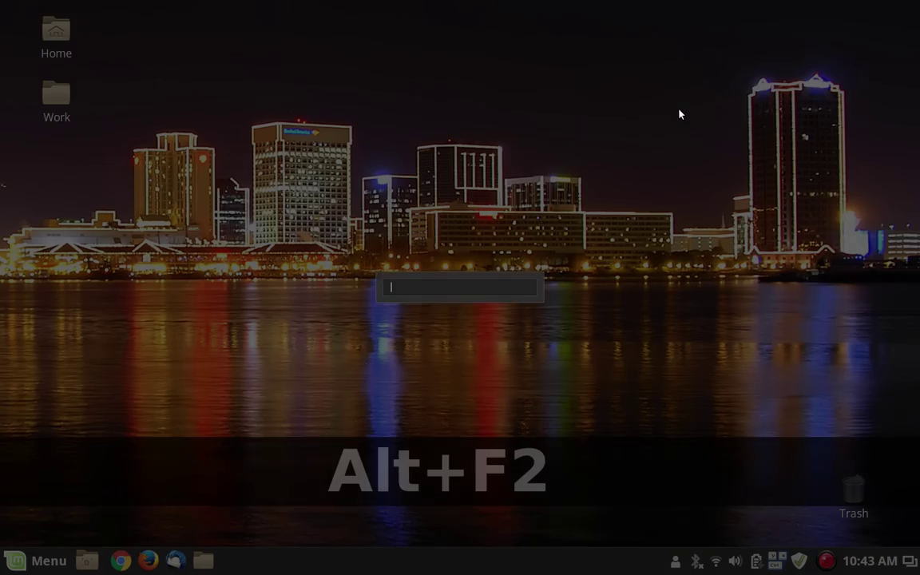
type("firefox")
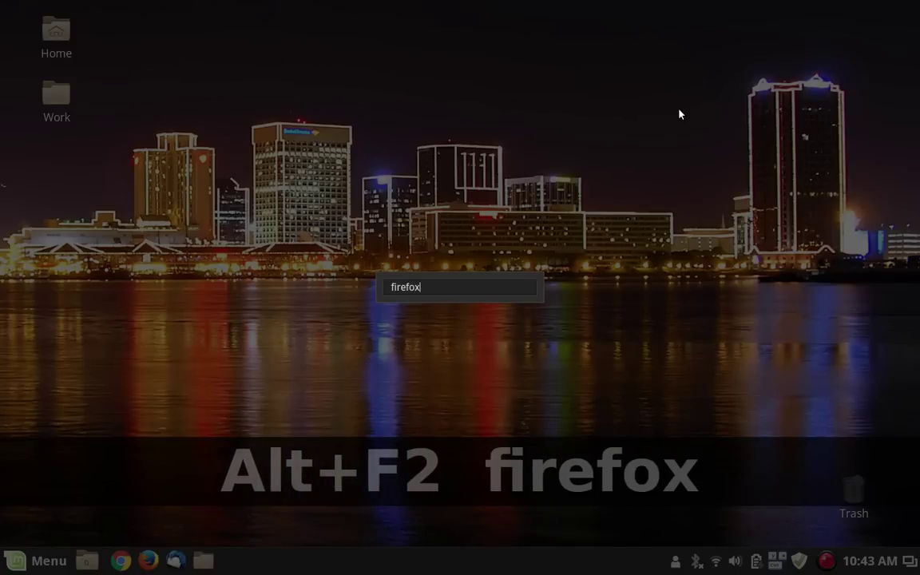
key("Return")
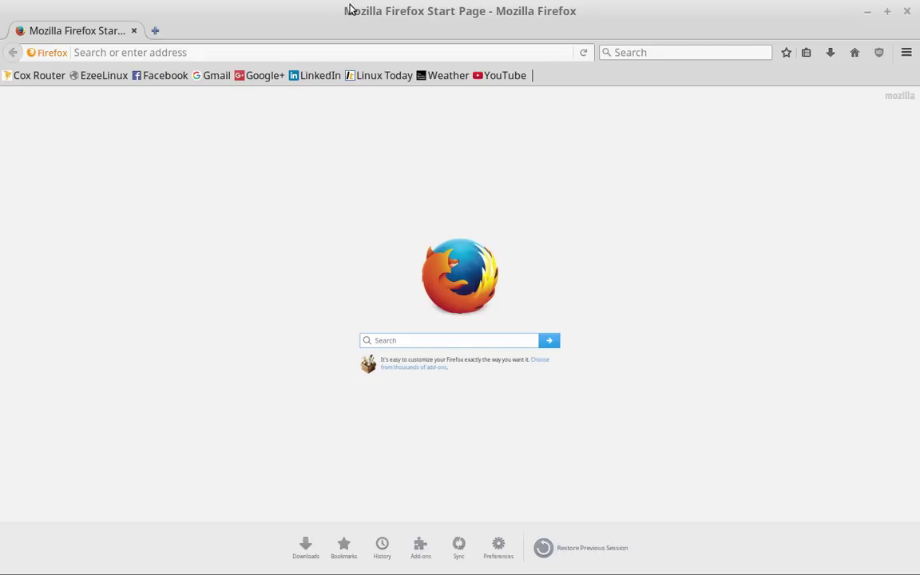
- Reveal Firefox's hidden menu bar, view the File commands, and close them again
key("alt")
key("alt")
key("alt")
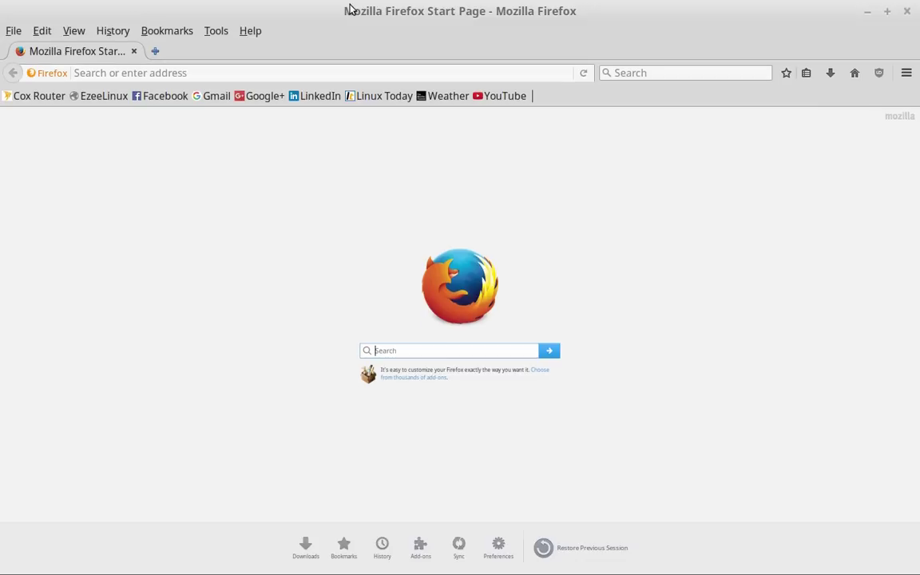
key("alt+f")
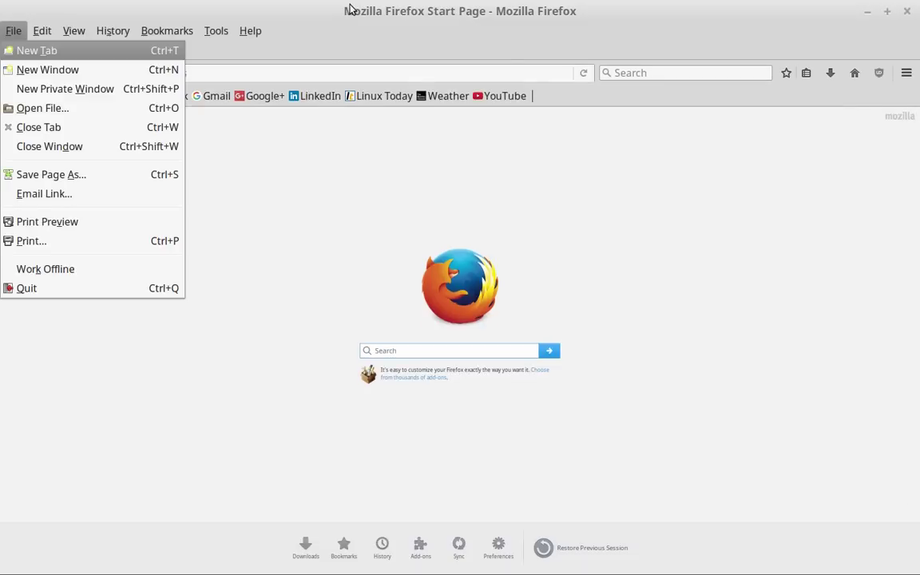
key("Escape")
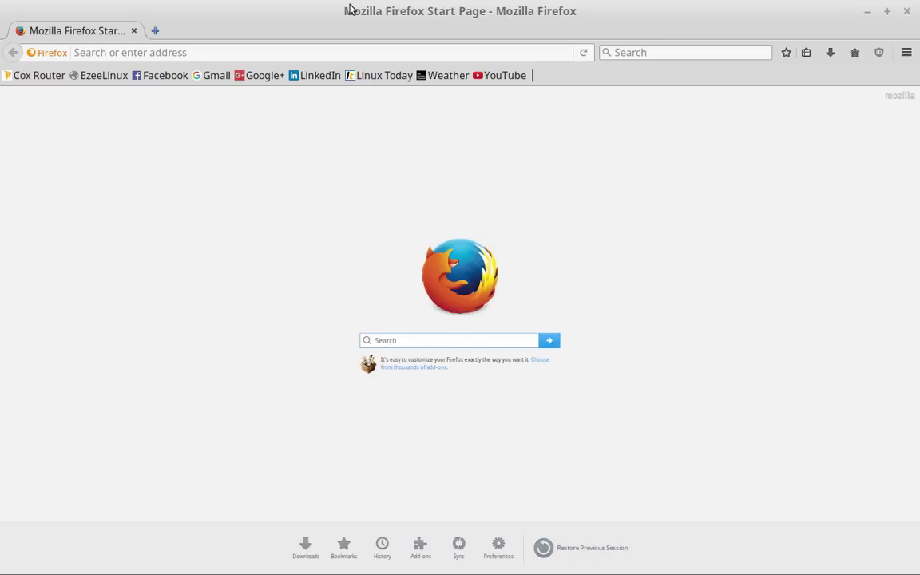
- Open a new tab and move the keyboard focus through the search bar's engines and settings entry onto the page
key("ctrl+t")
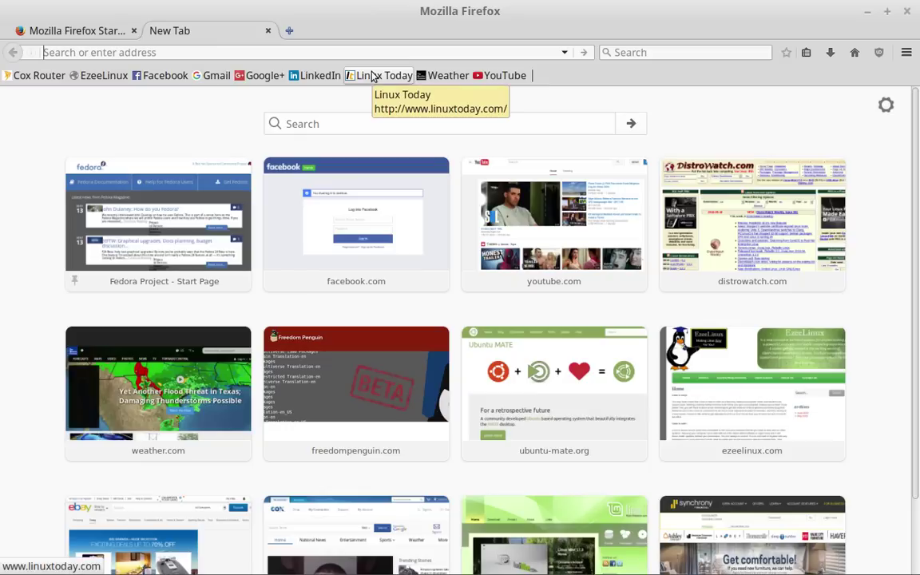
key("alt+Tab")
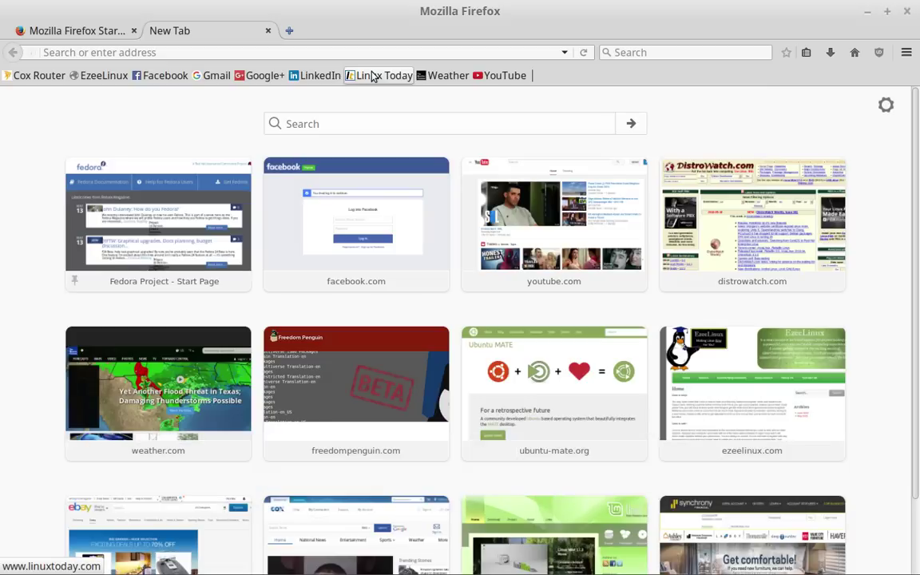
key("Down")
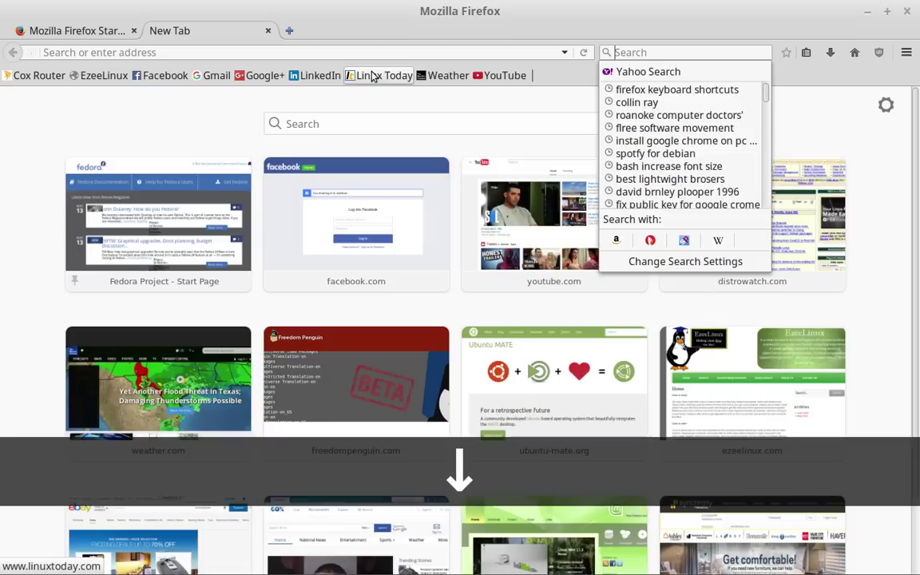
key("Tab")
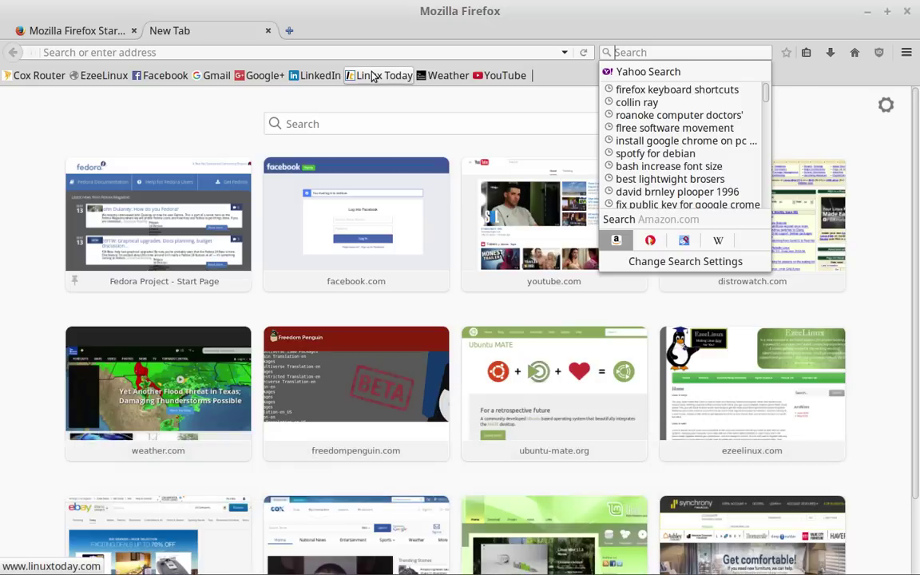
key("Tab")
key("Tab")
key("Tab")
key("Tab")
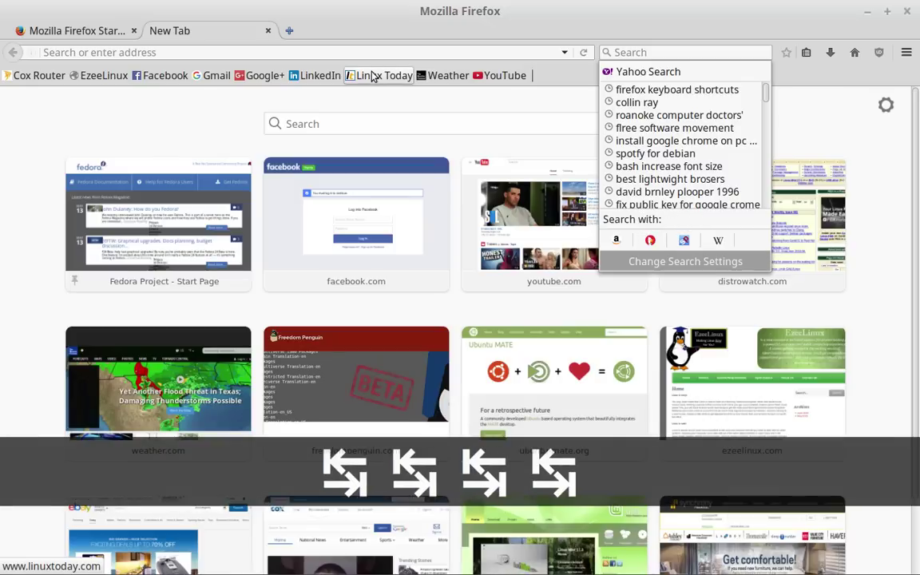
key("Tab")
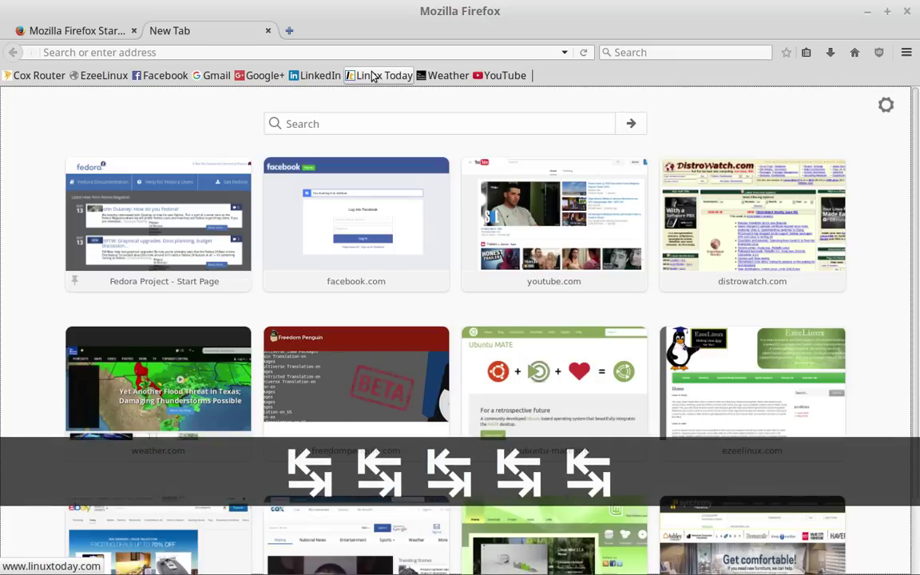
- Look through the site tiles on the new tab page down to the last row and return to the first
key("Down")
key("Down")
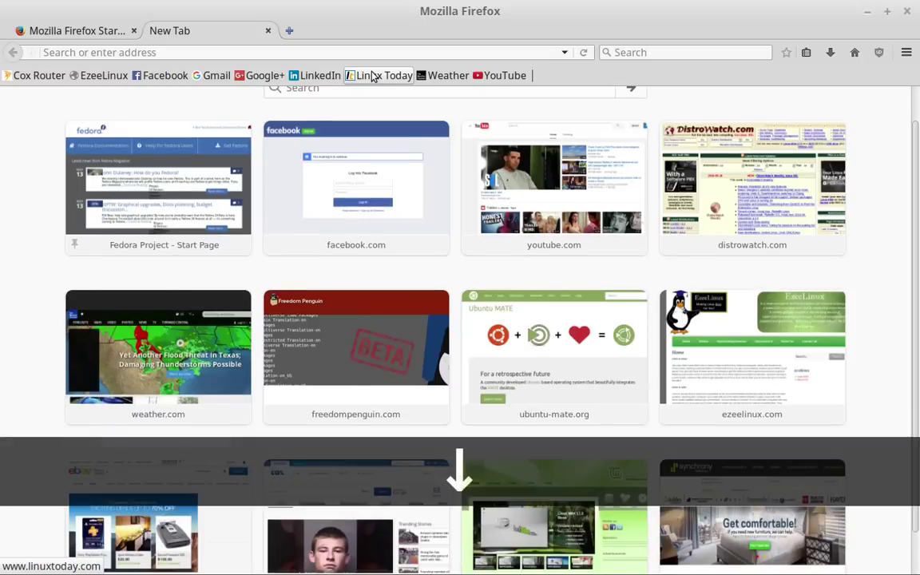
key("Down")
key("Down")
key("Down")
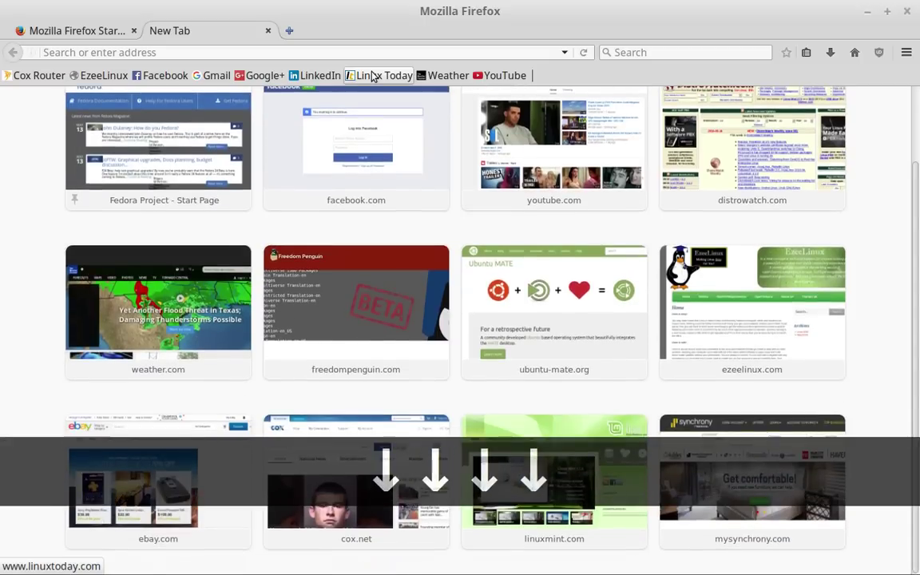
key("Up")
key("Up")
key("Up")
key("Up")
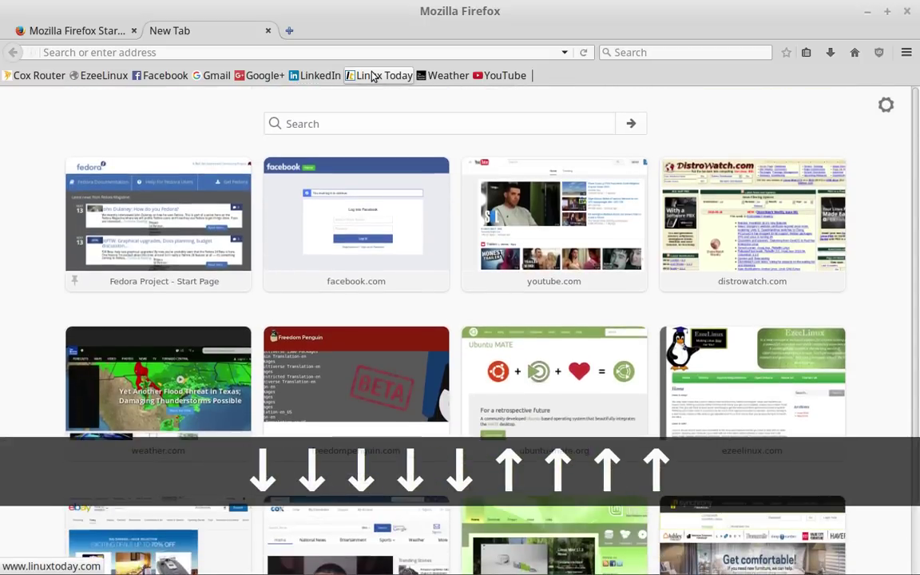
- Focus the new tab page's own search box, show its suggestion list, and dismiss the list
key("Tab")
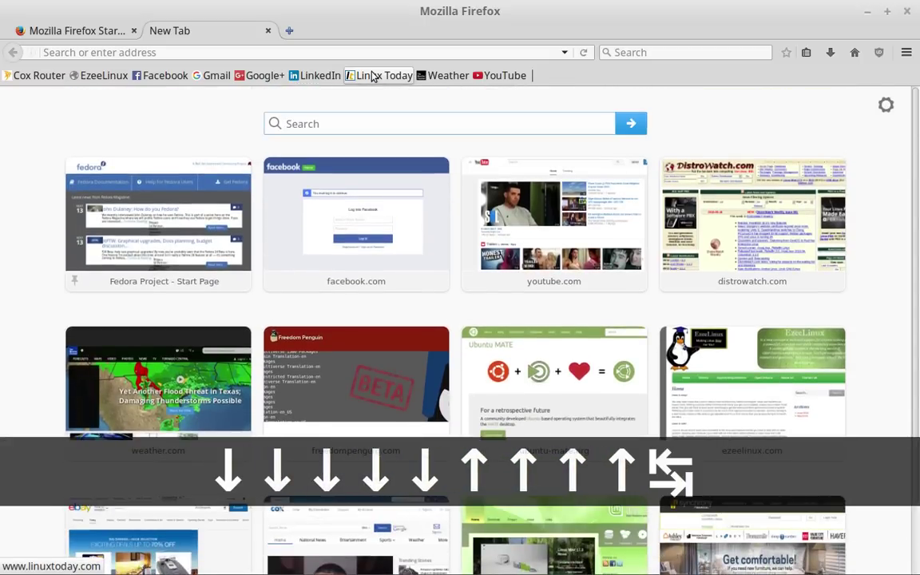
key("Down")
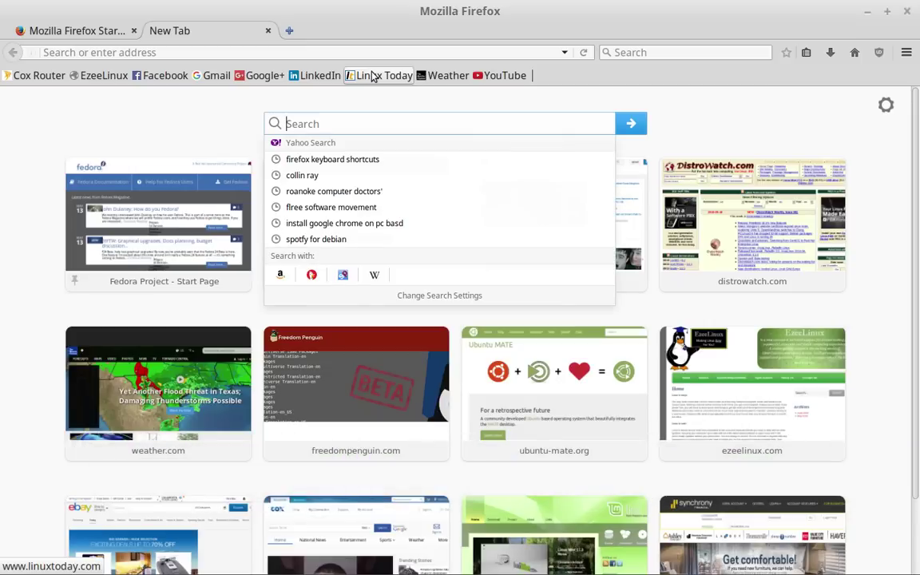
key("Up")
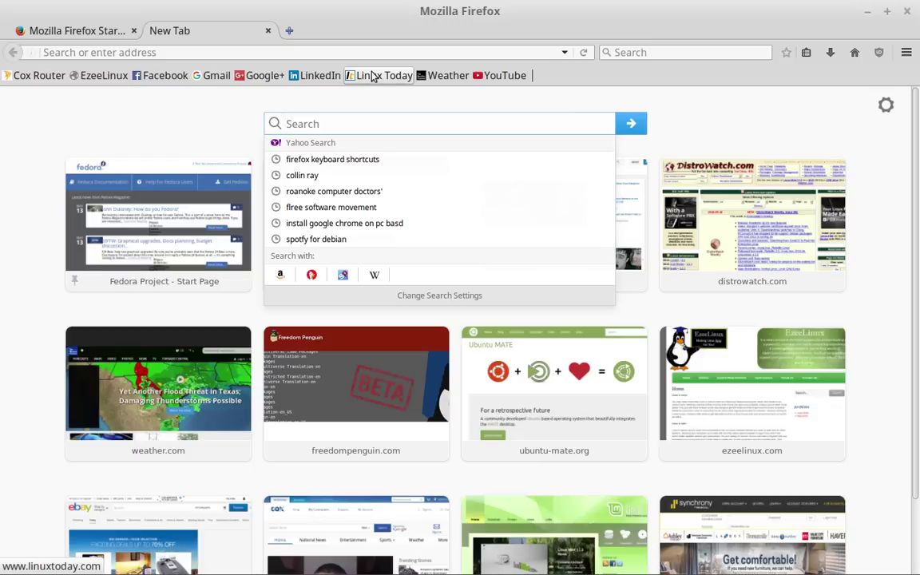
key("Escape")
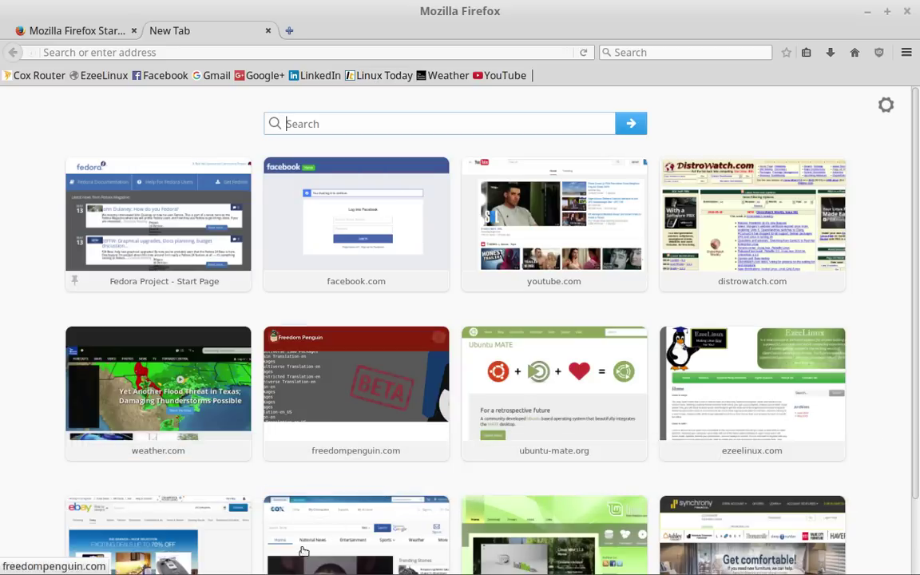
- Open freedompenguin.com from its tile and open the "Docker and Micro Services" article
left_click(310, 388)
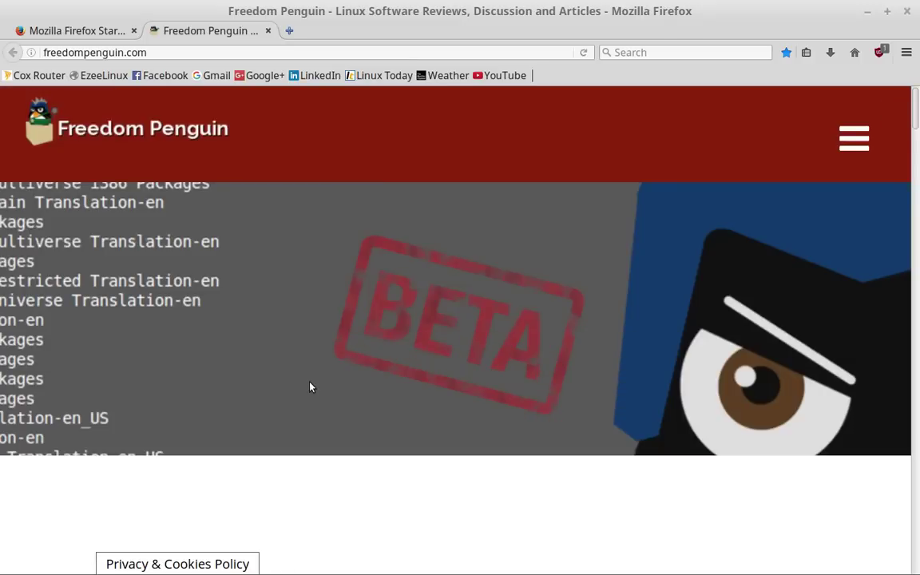
scroll(415, 375, "down", 10)
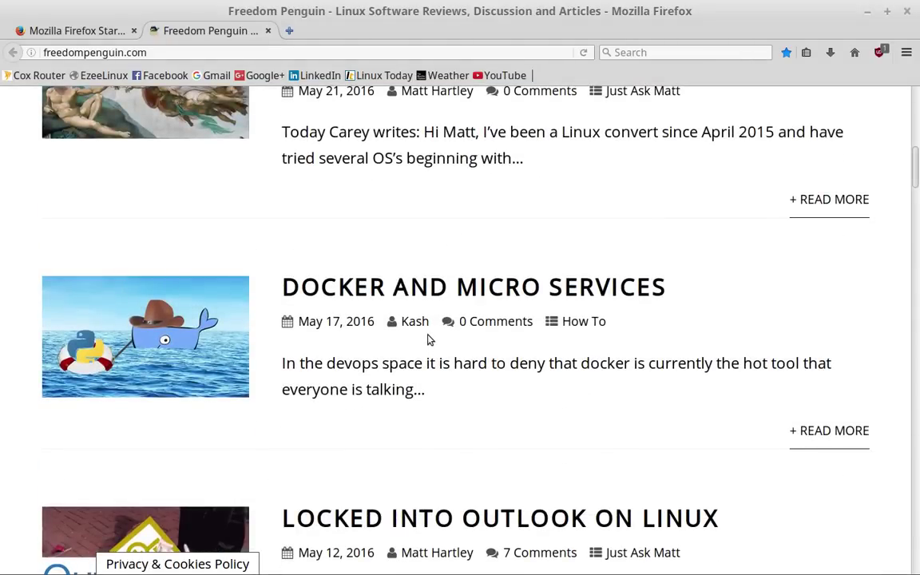
left_click(430, 284)
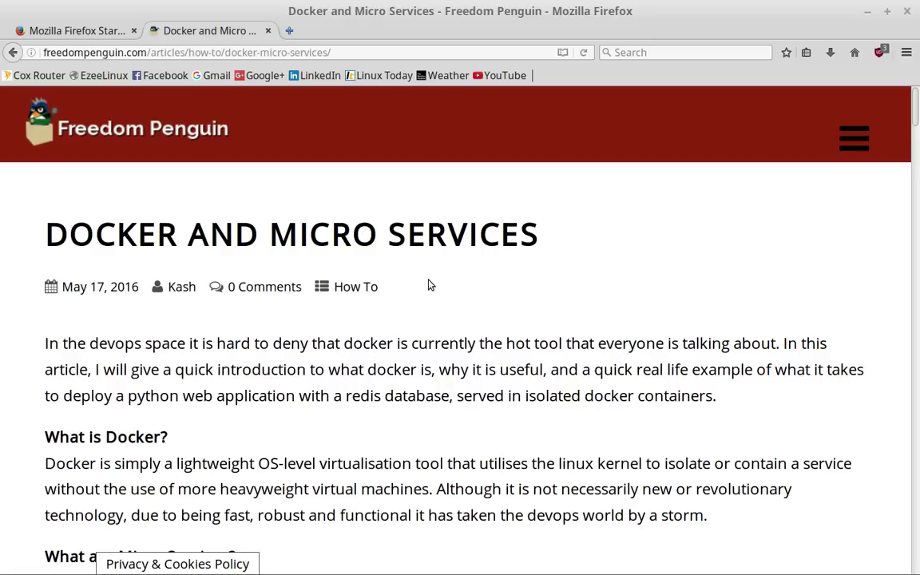
- Go back to the Freedom Penguin front page, return forward to the Docker article, and reload it
key("ctrl+Left")
key("alt+Left")
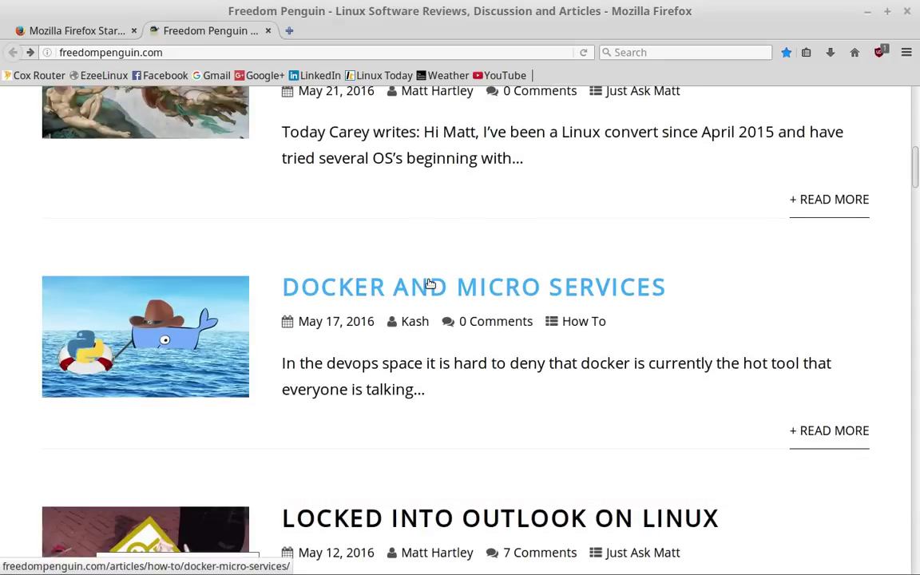
key("alt+Right")
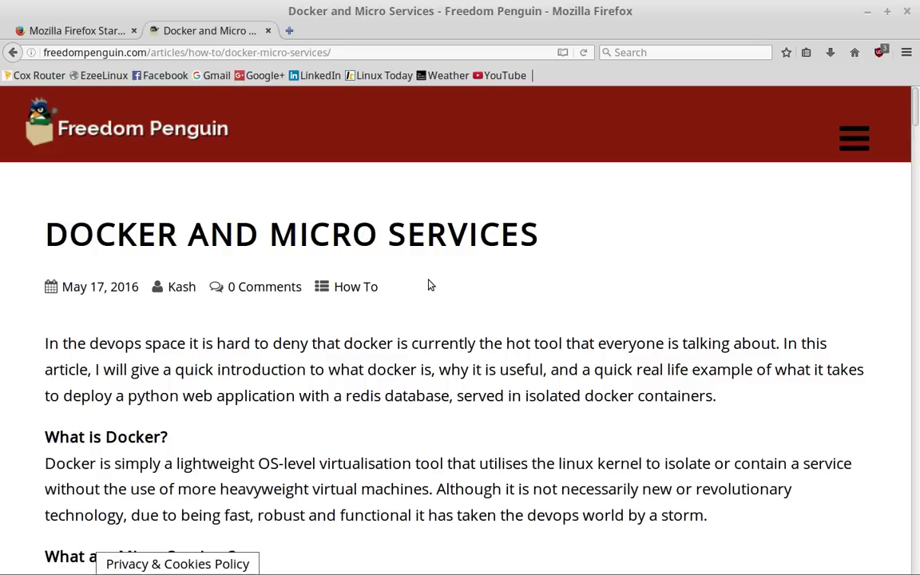
key("F5")
- Switch the article to full-screen view and back, and open and close Firefox's developer tools
key("F11")
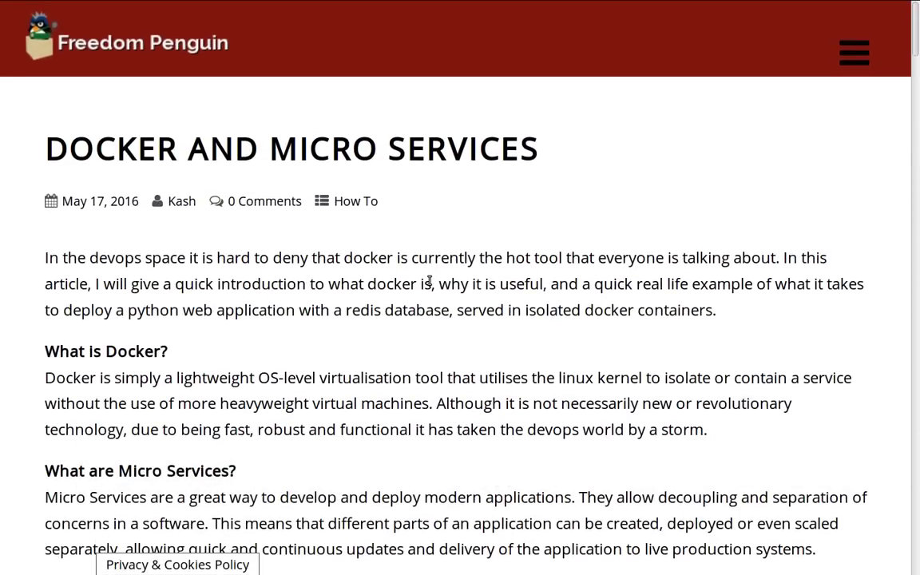
key("F11")
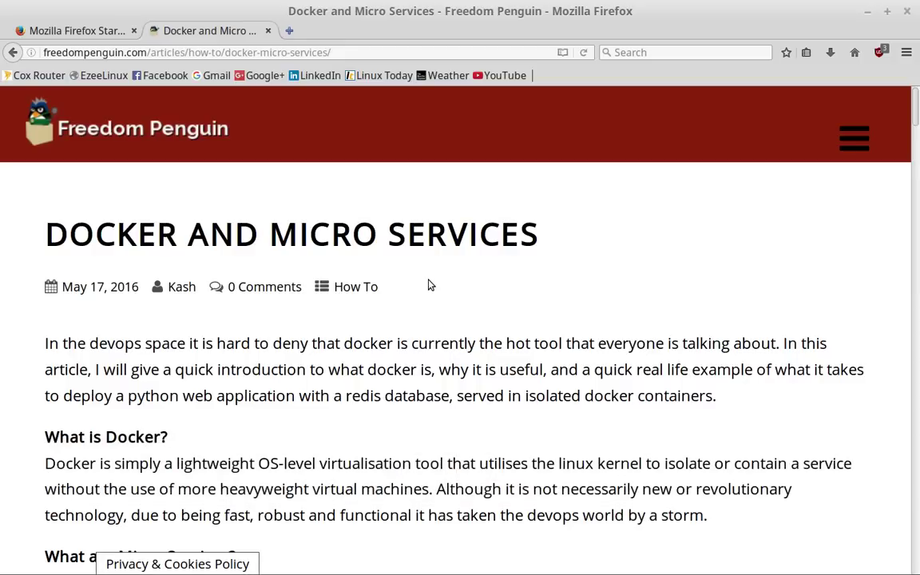
key("F12")
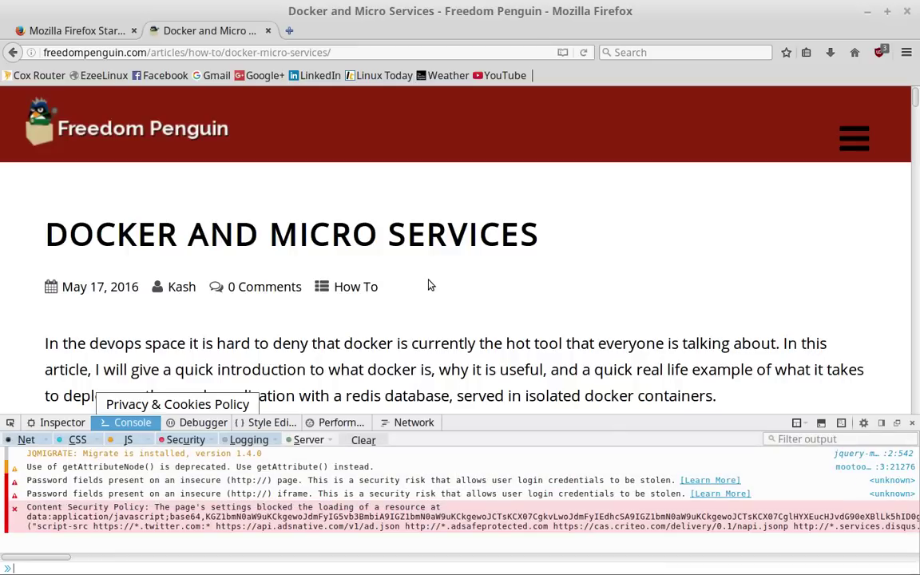
key("F12")
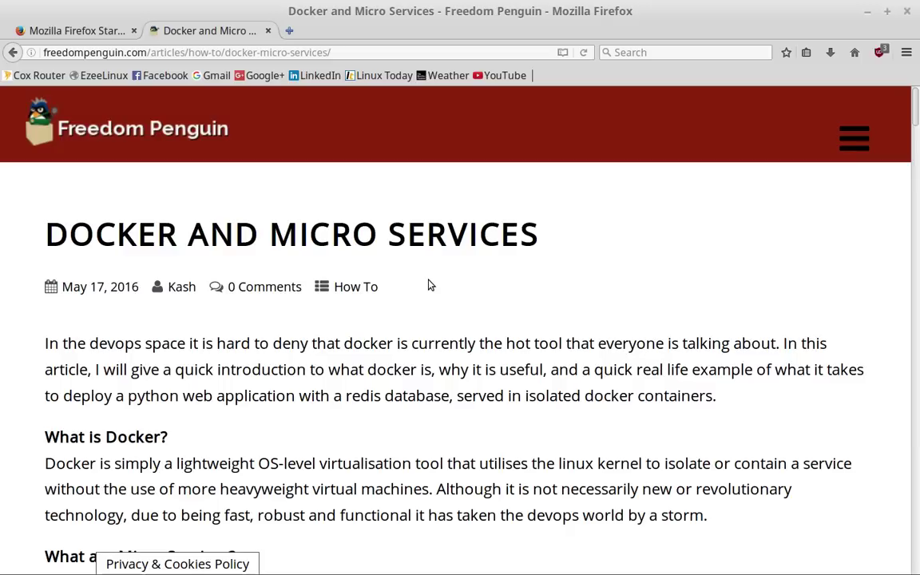
- Close the Docker article's tab and open a new empty tab
key("ctrl+w")
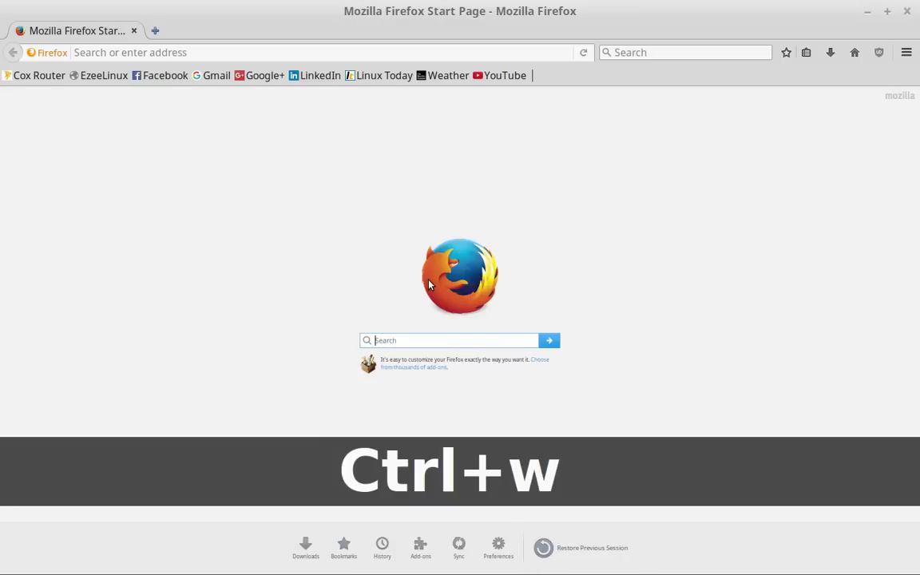
key("ctrl+t")
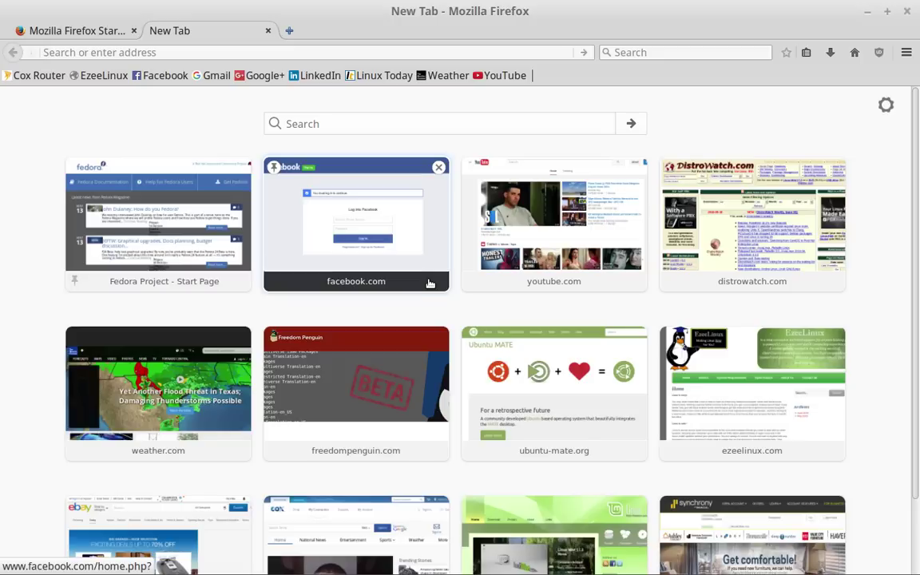
- Cycle through the open tabs back to the new tab page and switch it in and out of full-screen view, ending in full screen
key("ctrl+Tab")
key("ctrl+Tab")
key("F11")
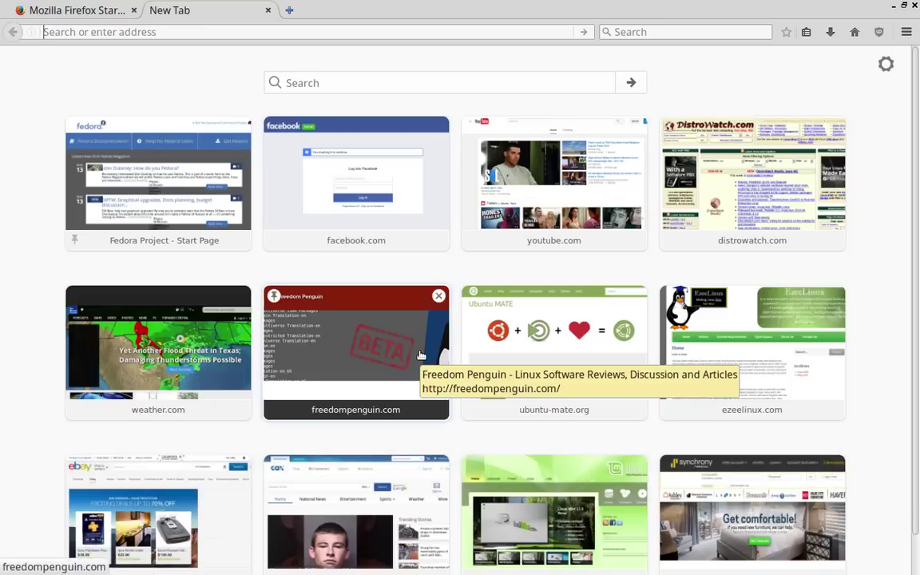
key("F11")
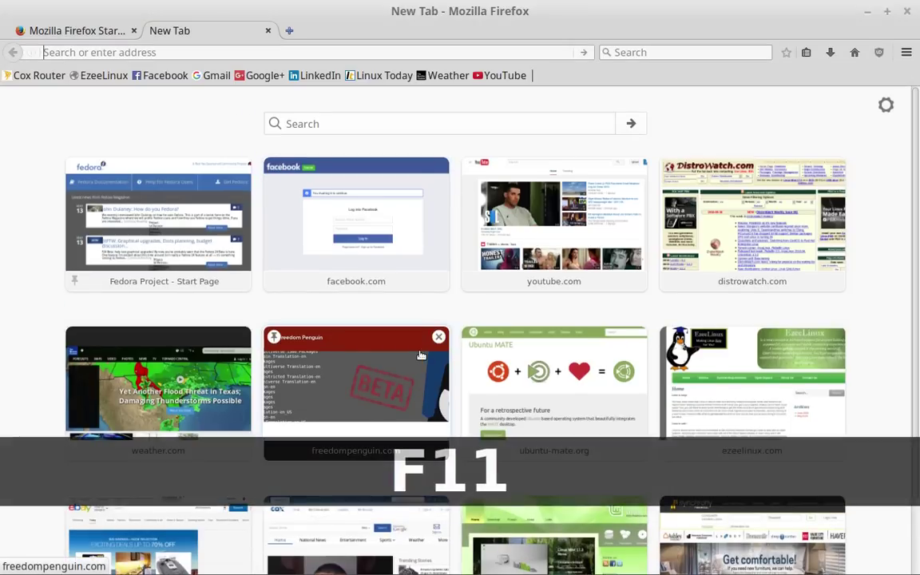
key("F11")
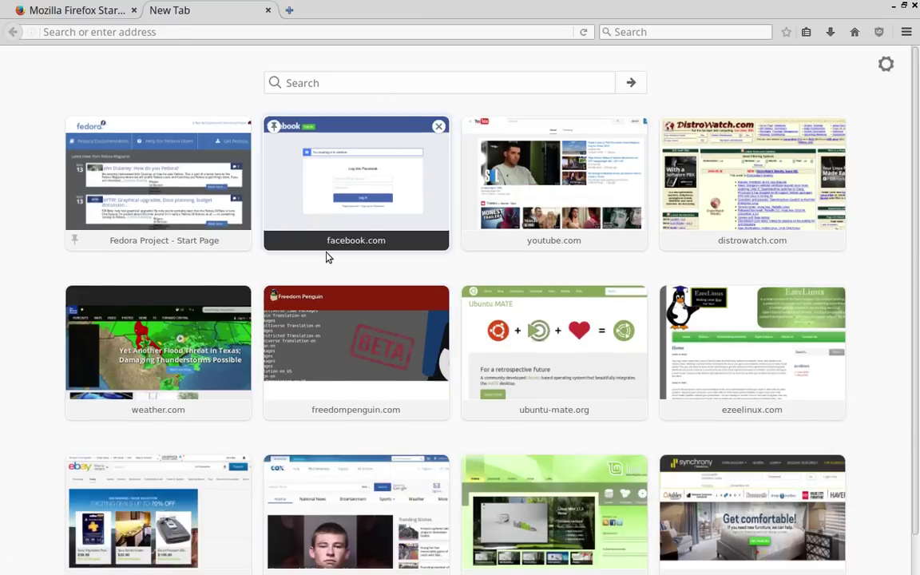
- Open freedompenguin.com from its tile, leave full-screen view, and return the site to full screen
left_click(336, 338)
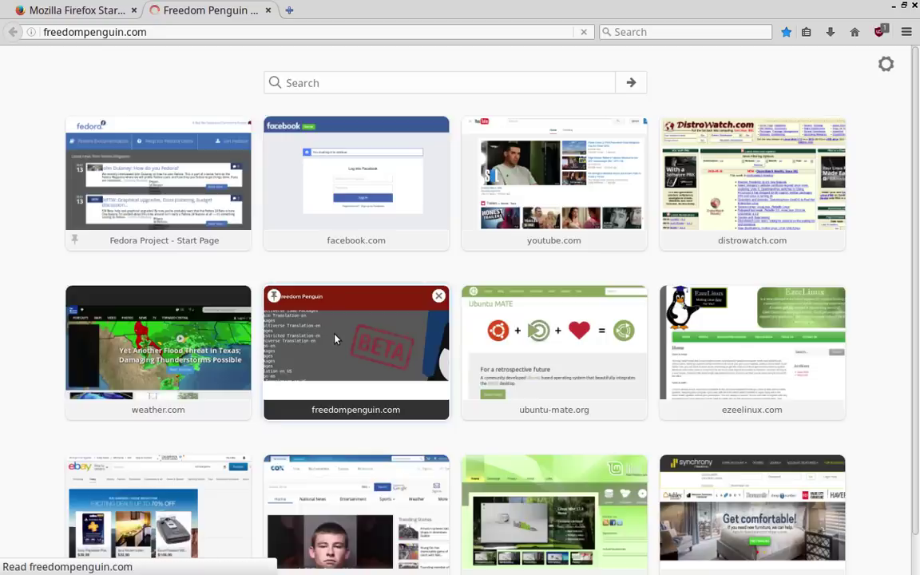
key("F11")
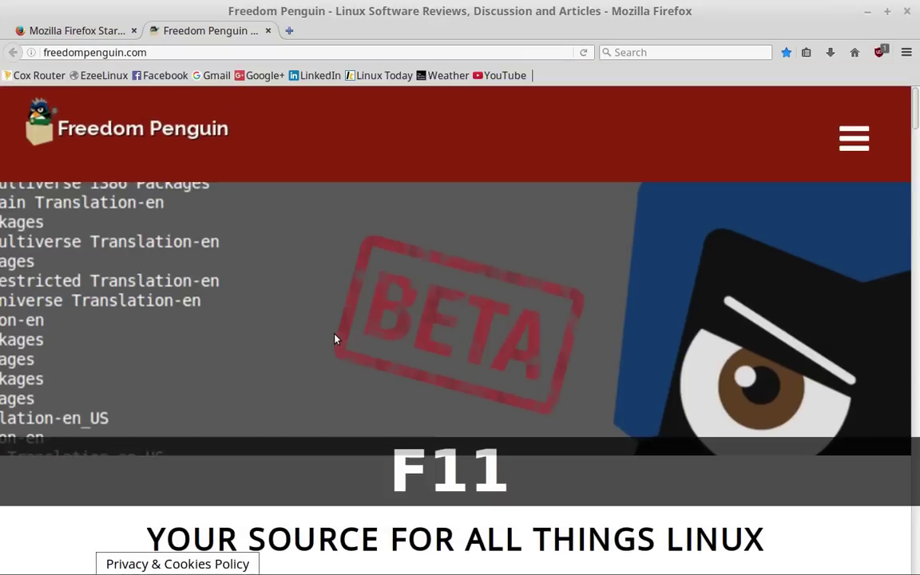
key("F11")
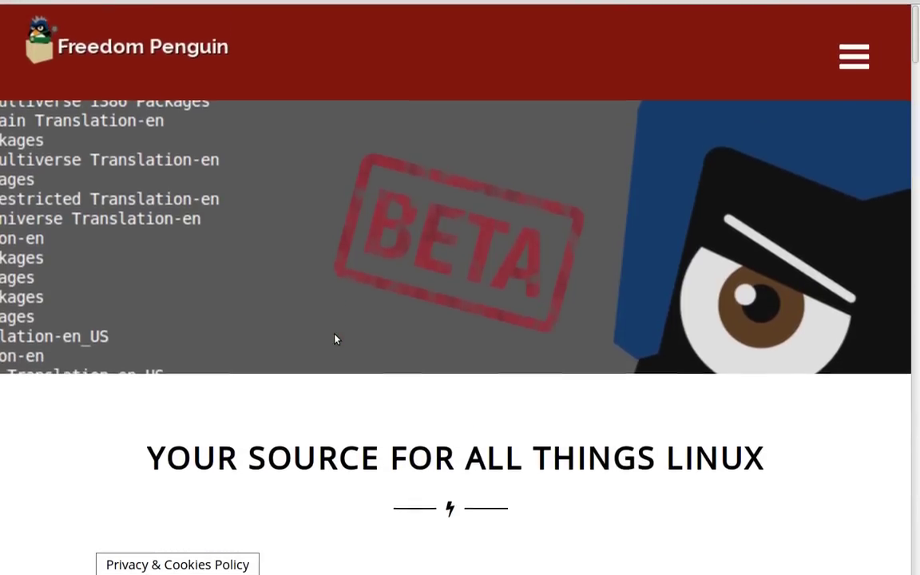
- Switch back and forth between the Freedom Penguin and Firefox start page tabs in full screen, ending on the start page in normal view
key("alt+Home")
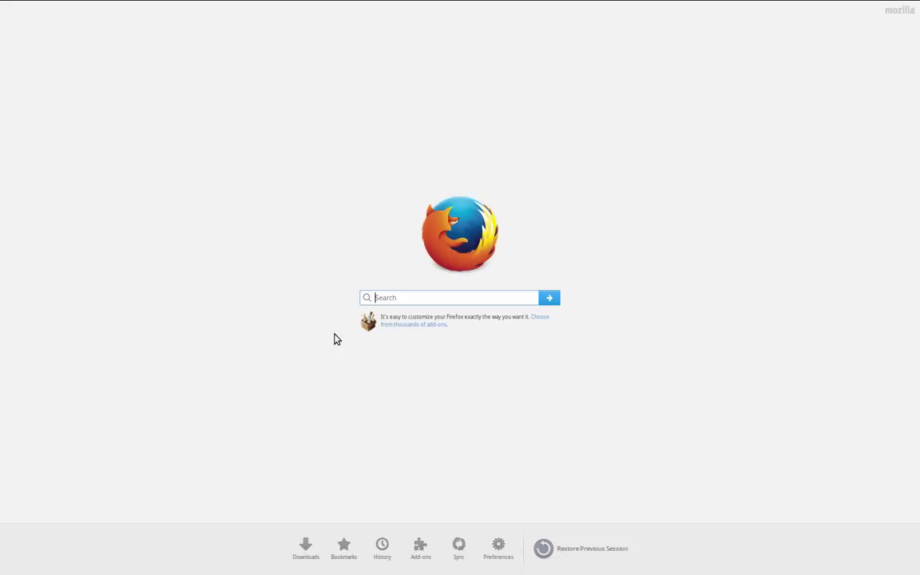
key("alt+Left")
key("alt+Right")
key("alt+Left")
key("alt+Right")
key("F11")
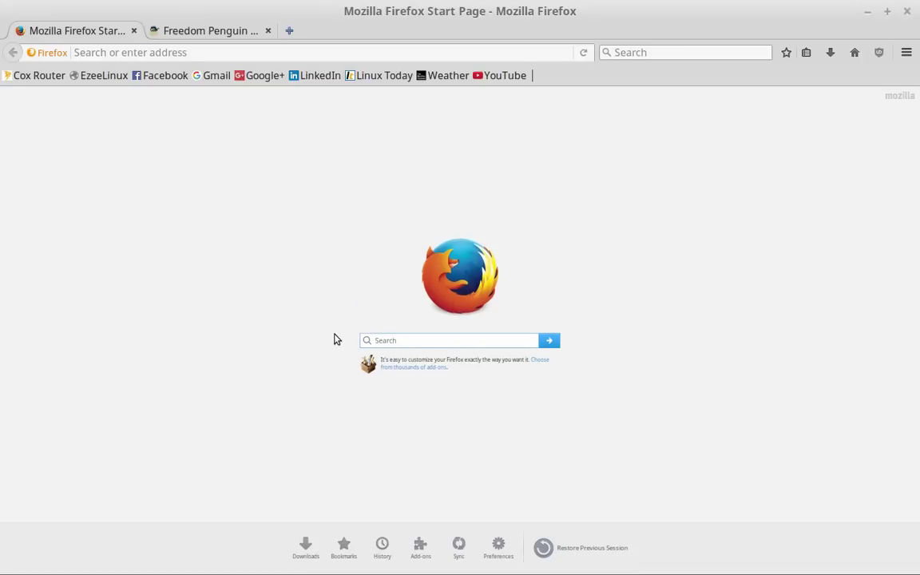
- Show the Firefox start page in full screen, reveal the hidden toolbars, and return to normal view
key("F11")
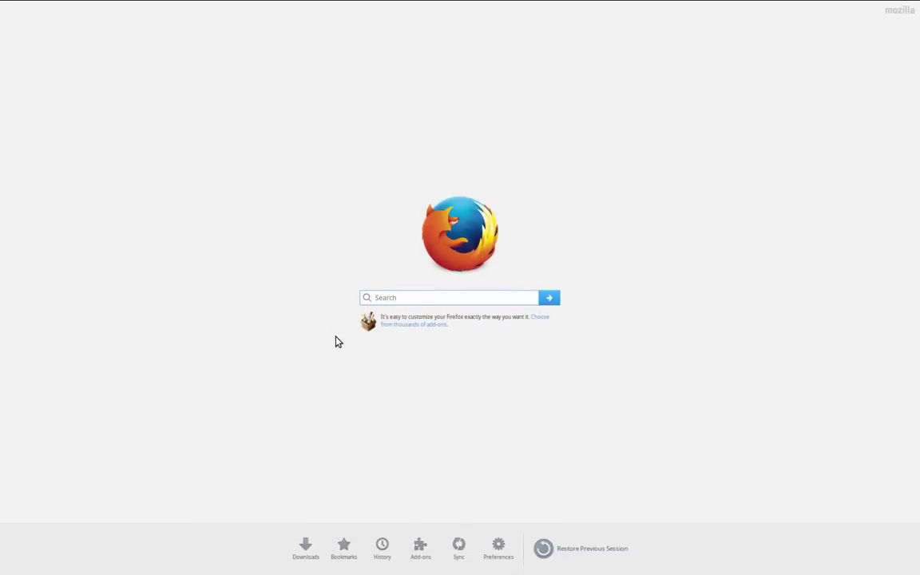
mouse_move(313, 6)
key("F11")
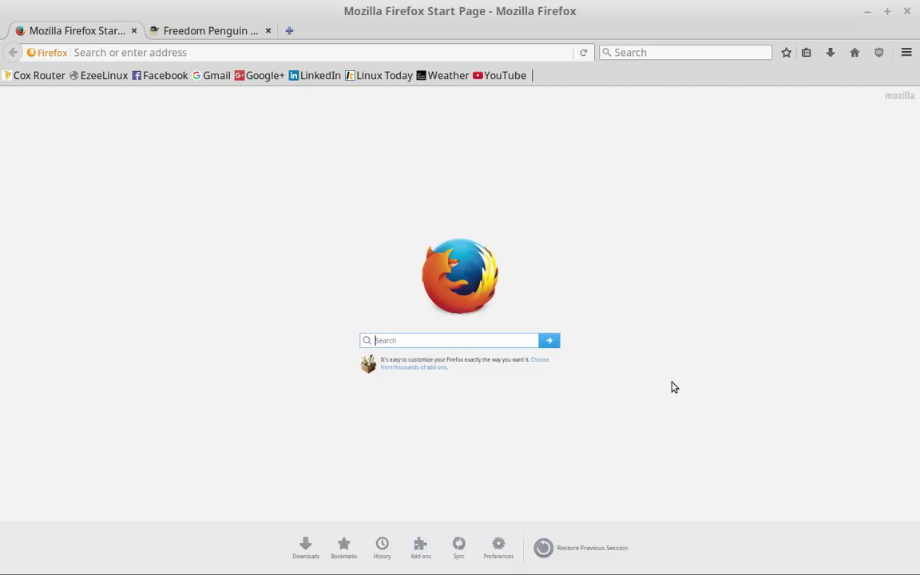
- Zoom the Firefox start page in and out repeatedly, ending zoomed in
key("ctrl+equal")
key("ctrl+equal")
key("ctrl+equal")
key("ctrl+equal")
key("ctrl+equal")
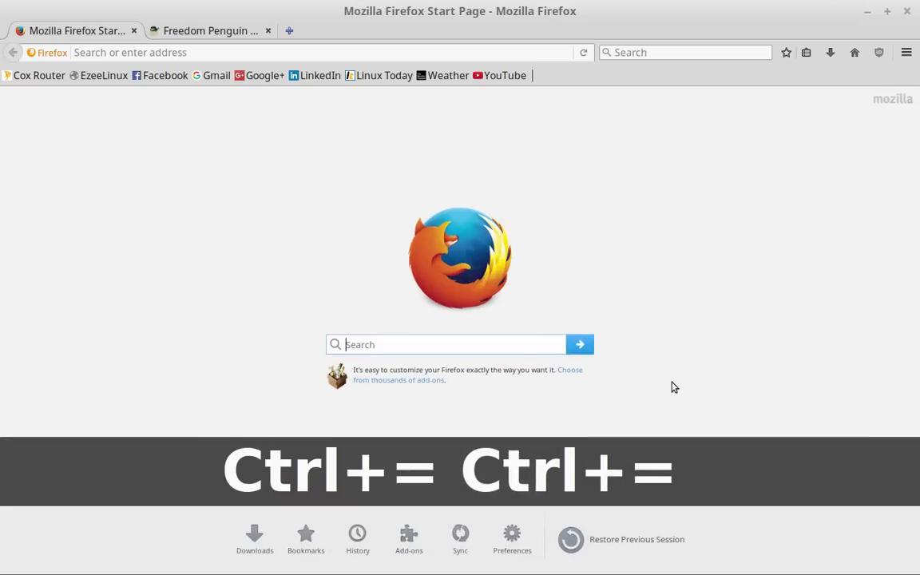
key("ctrl+minus")
key("ctrl+minus")
key("ctrl+minus")
key("ctrl+minus")
key("ctrl+minus")
key("ctrl+minus")
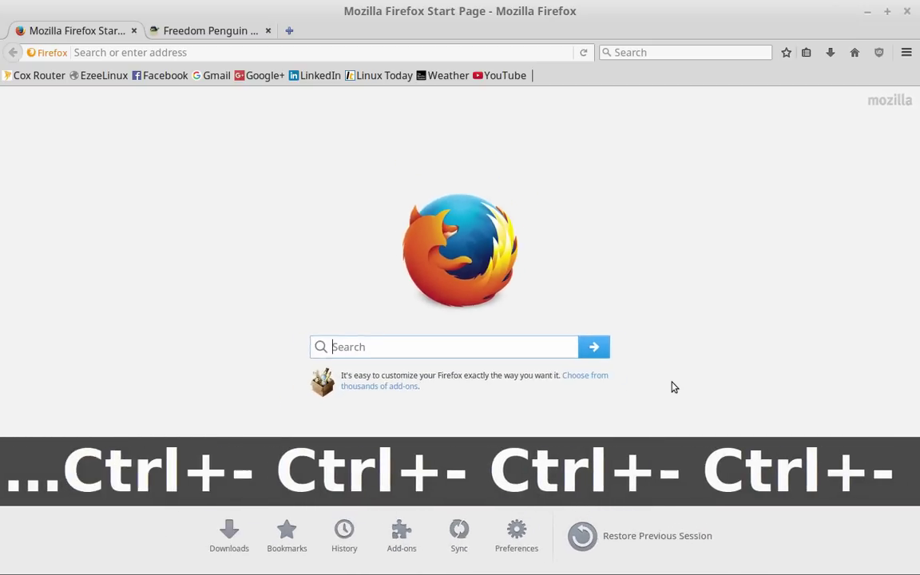
key("ctrl+equal")
key("ctrl+equal")
key("ctrl+equal")
key("ctrl+equal")
key("ctrl+equal")
key("ctrl+equal")
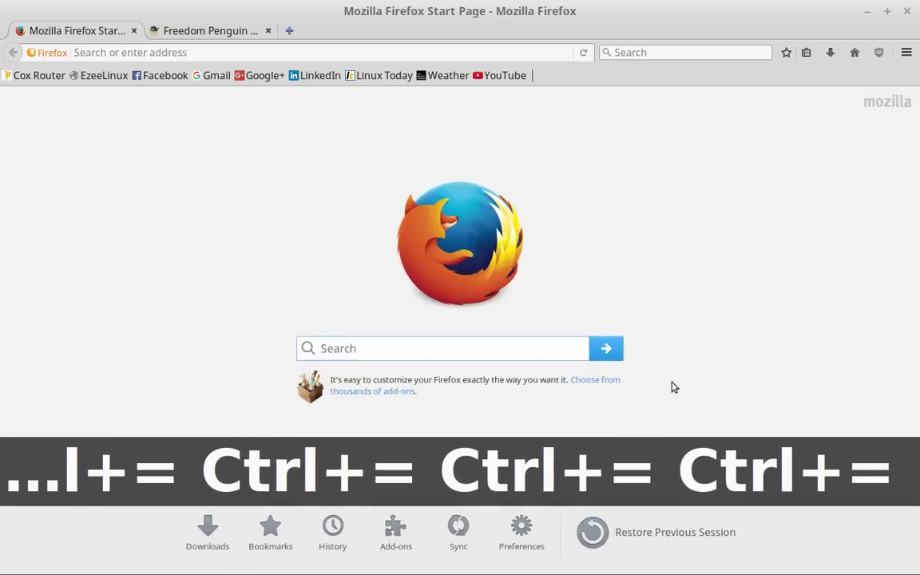
key("ctrl+minus")
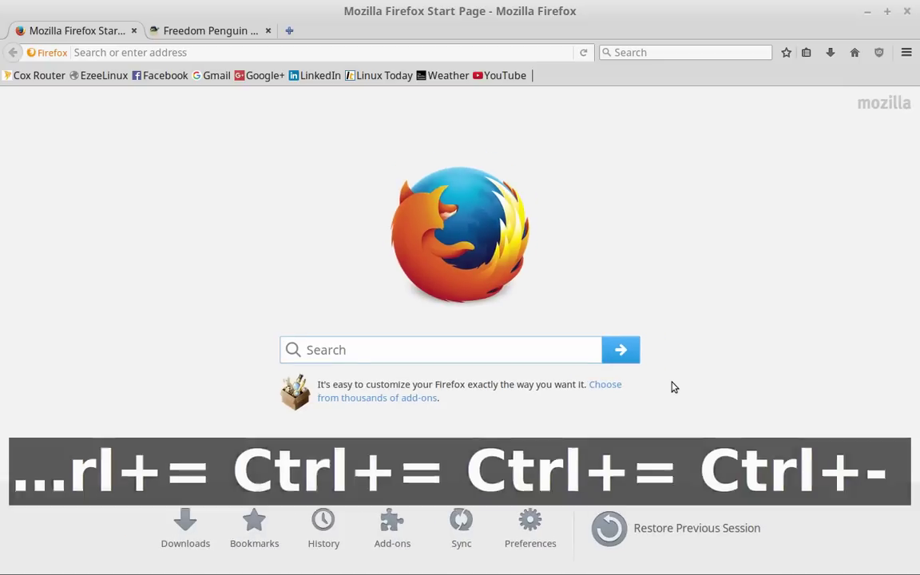
key("ctrl+minus")
key("ctrl+minus")
key("ctrl+minus")
key("ctrl+equal")
key("ctrl+equal")
key("ctrl+equal")
key("ctrl+equal")
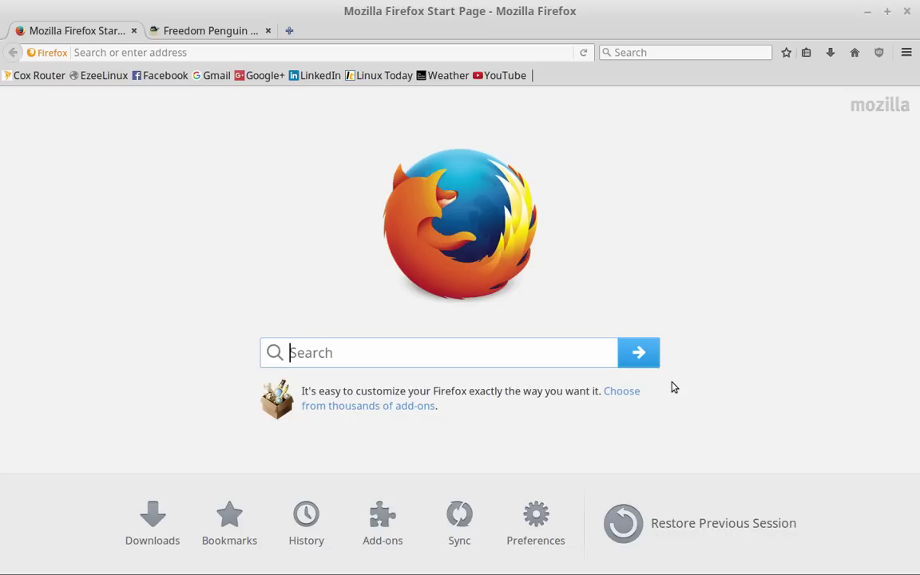
- Enlarge the start page until it needs a scroll bar, and vary the zoom back to a moderately enlarged view
scroll(671, 387, "down", 4)
scroll(671, 387, "up", 5)
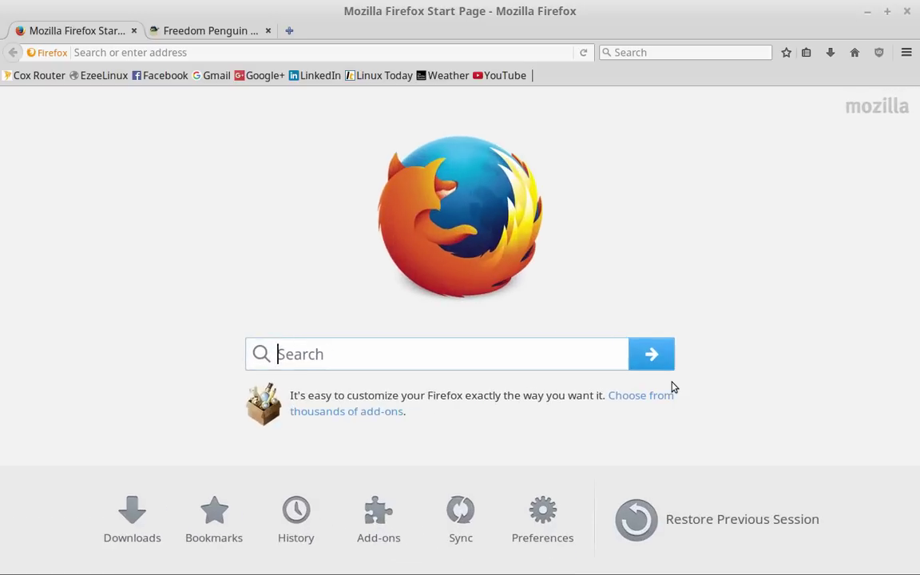
scroll(671, 388, "up", 2)
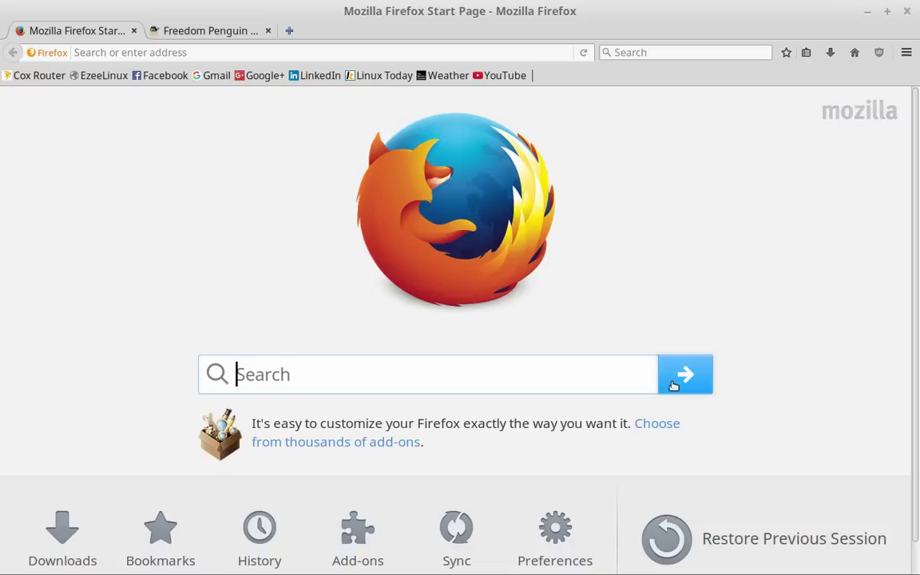
scroll(549, 497, "down", 1)
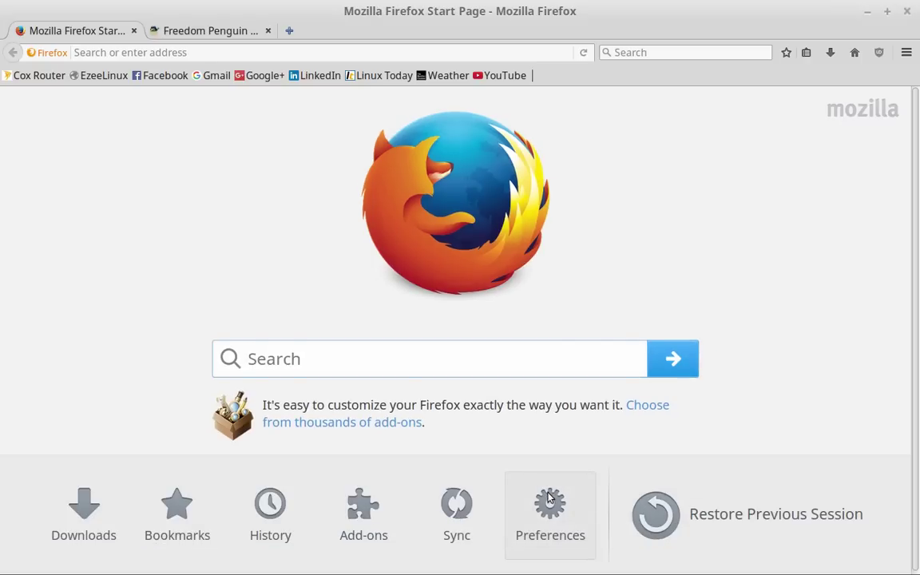
key("ctrl+minus")
key("ctrl+minus")
key("ctrl+minus")
key("ctrl+minus")
key("ctrl+equal")
key("ctrl+equal")
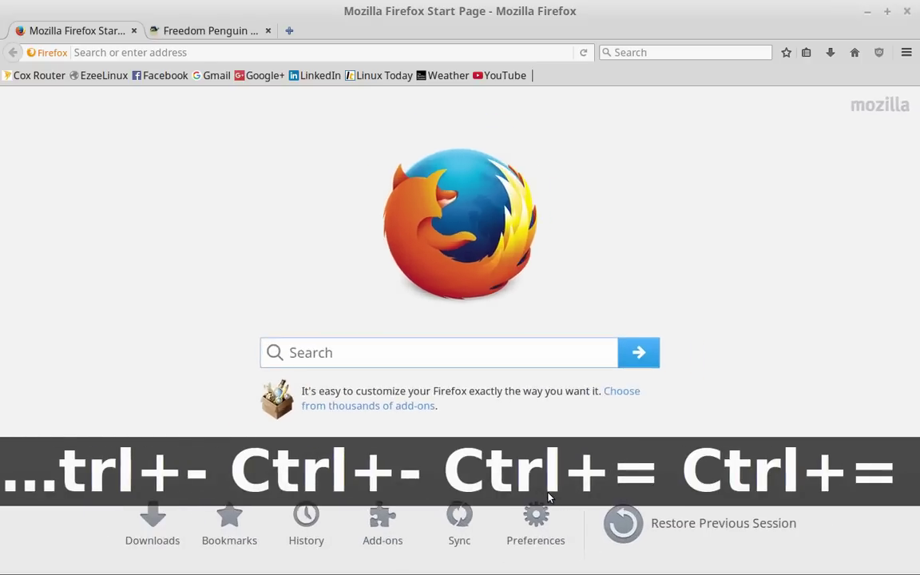
key("ctrl+equal")
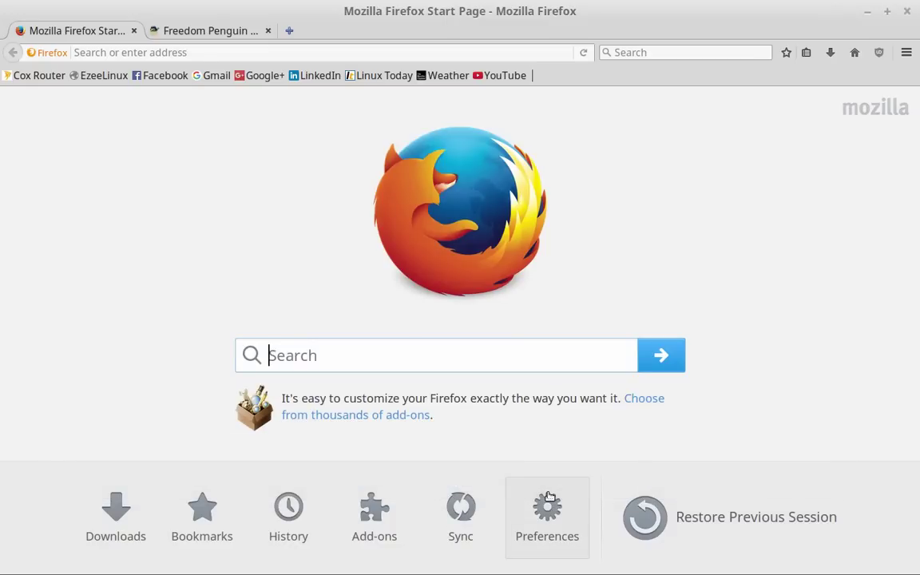
key("ctrl+minus")
key("ctrl+minus")
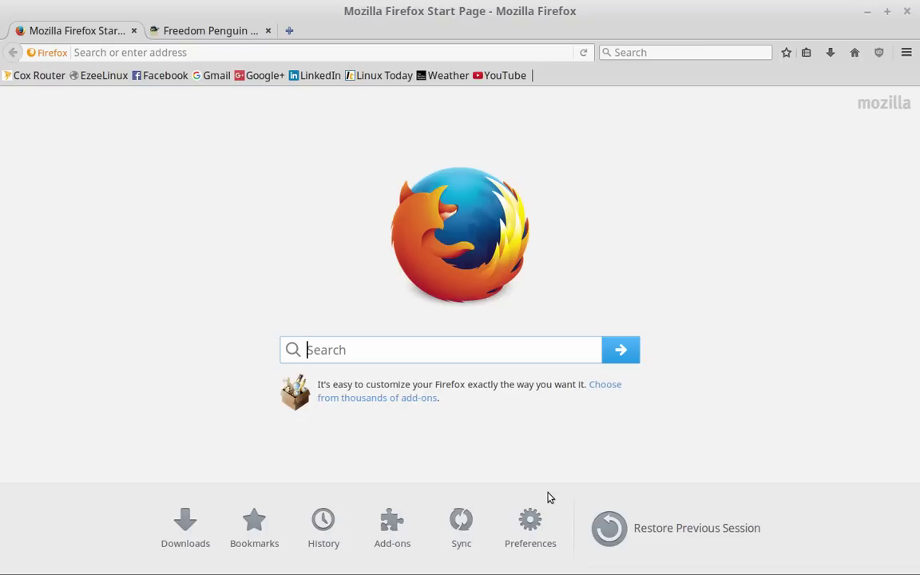
- Close the start page tab and the remaining Freedom Penguin tab so that Firefox quits
key("ctrl+w")
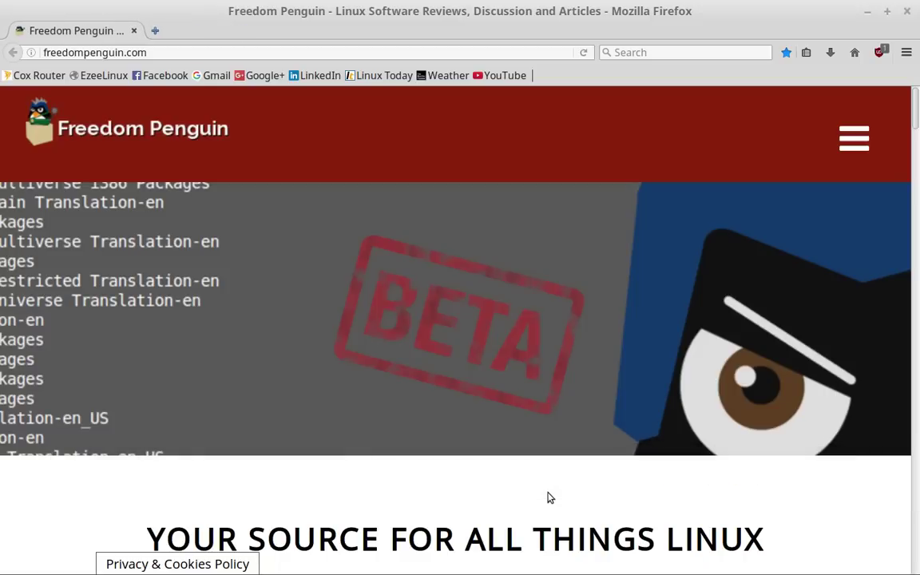
key("ctrl+w")
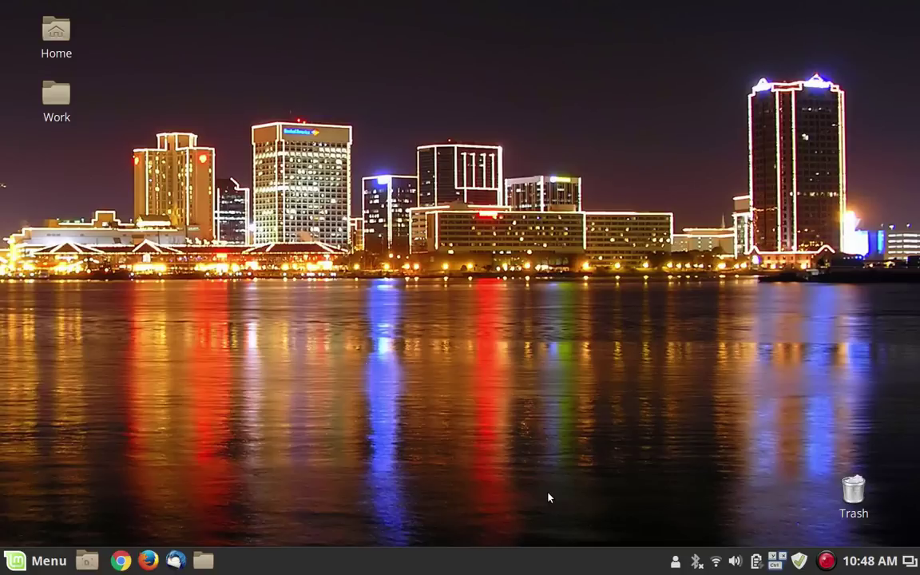
- Find the Keyboard settings among the applications, open them, and show the keyboard shortcuts
key("super")
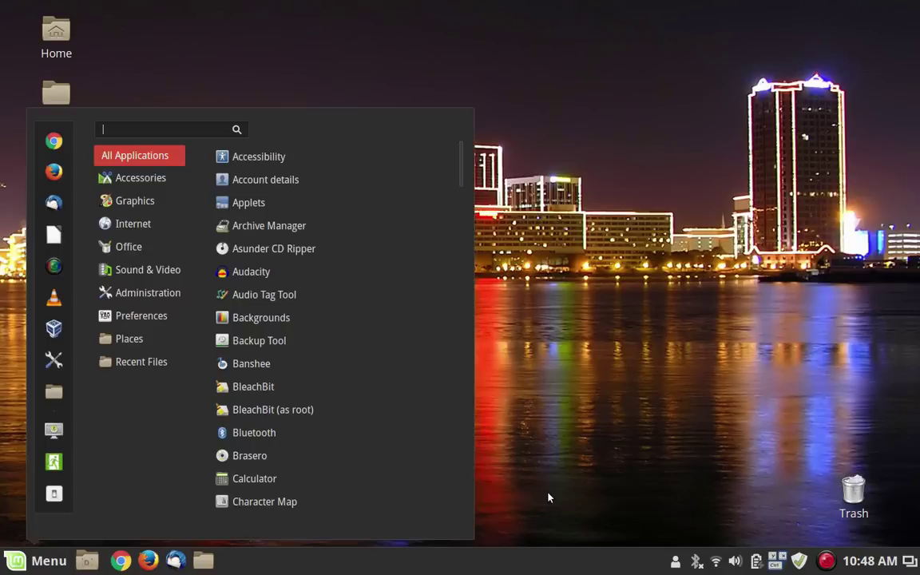
type("ke")
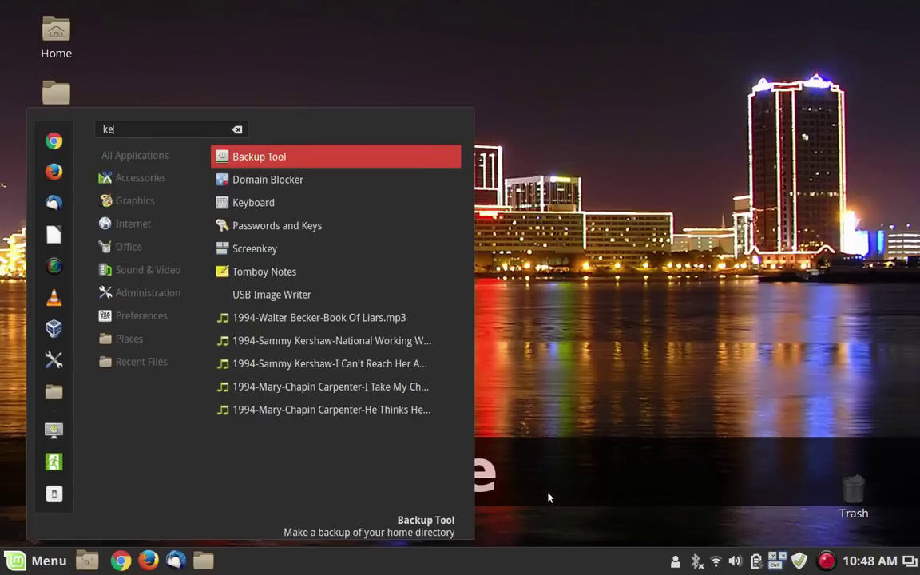
type("yboar")
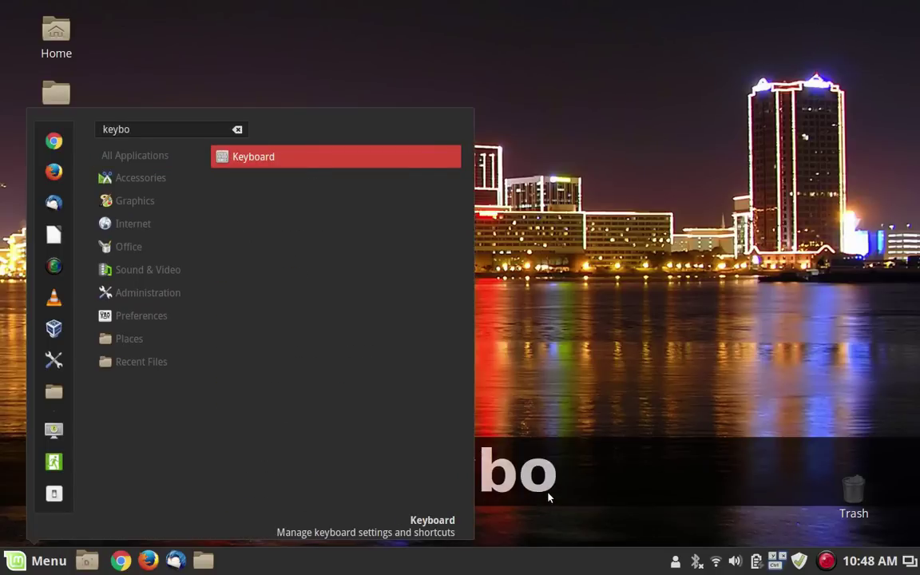
key("Return")
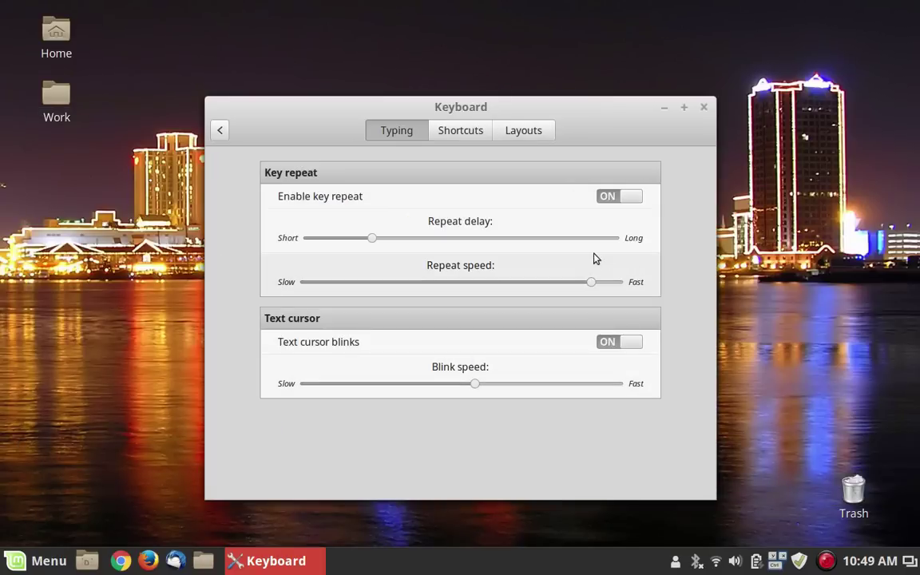
left_click(452, 134)
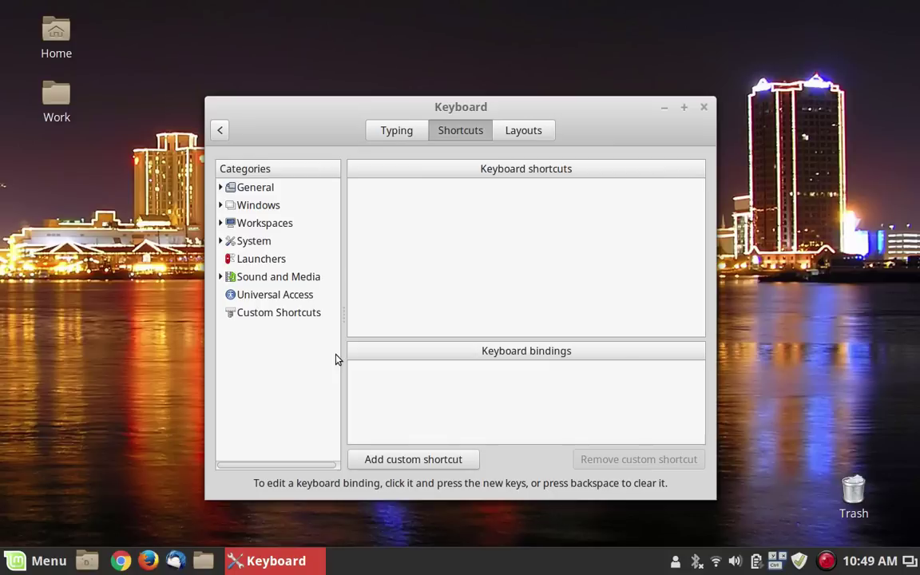
- Look through the shortcut categories from Windows, Workspaces, System and Launchers down to Custom Shortcuts
left_click(295, 205)
left_click(285, 223)
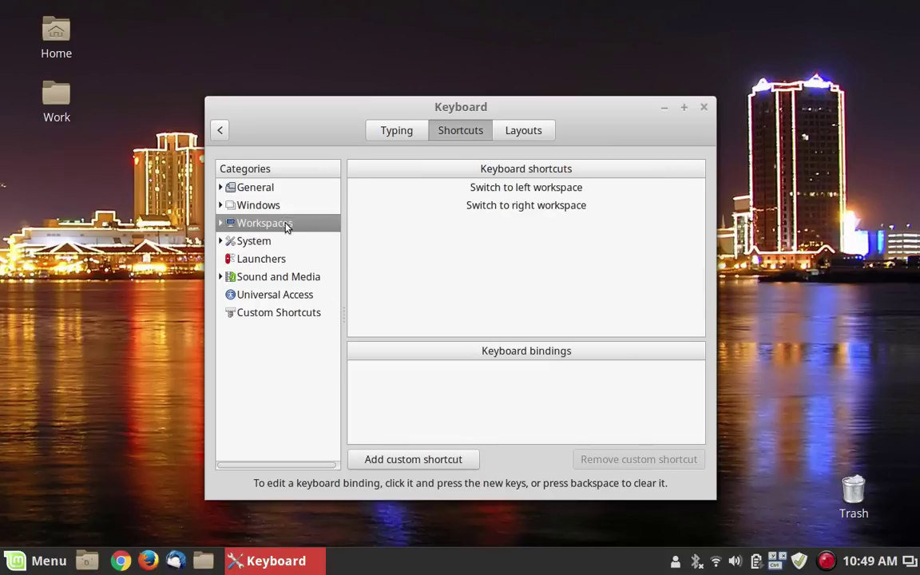
left_click(286, 241)
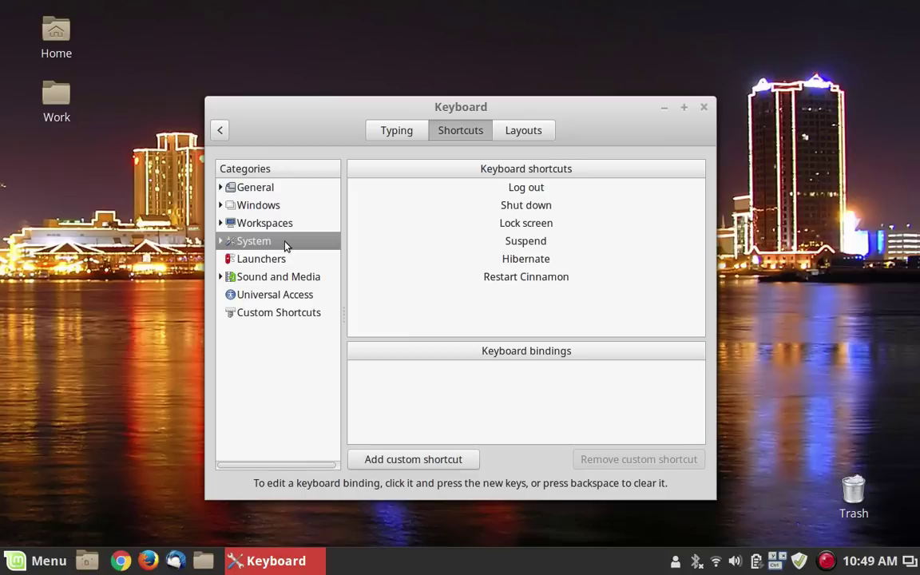
key("Down")
key("Down")
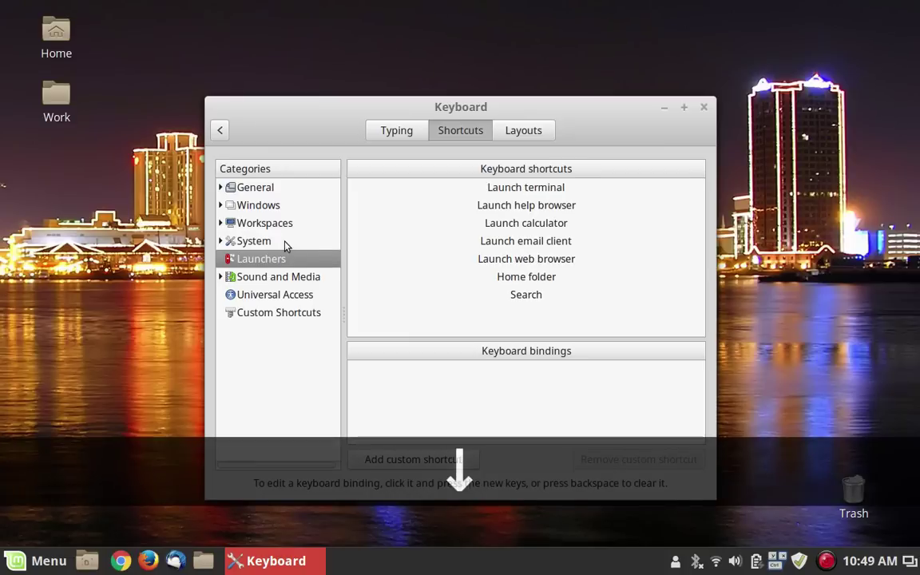
key("Down")
key("Down")
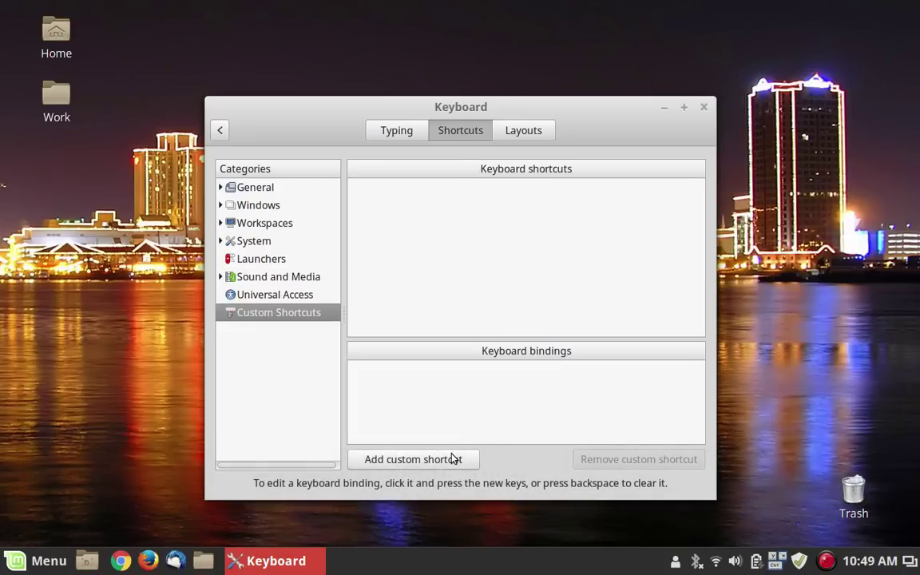
left_click(431, 466)
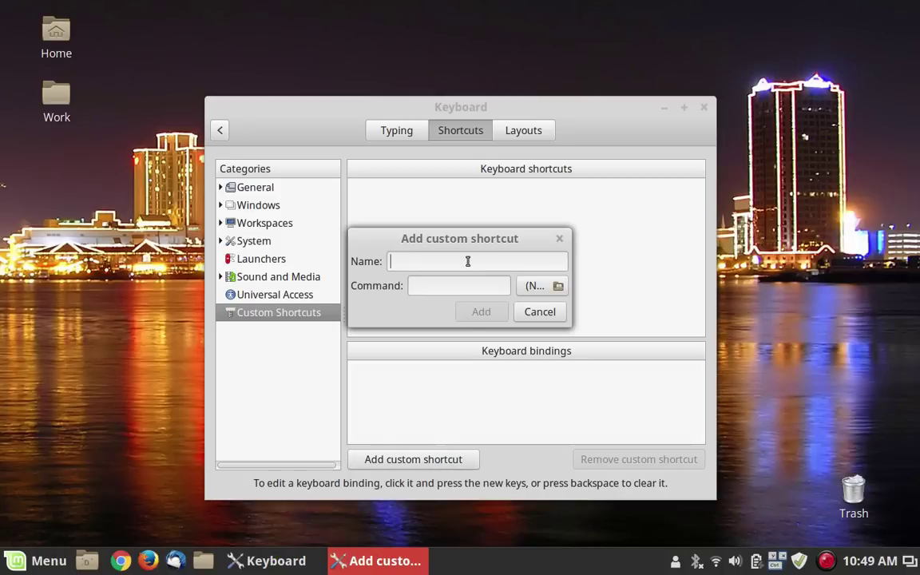
type("Y")
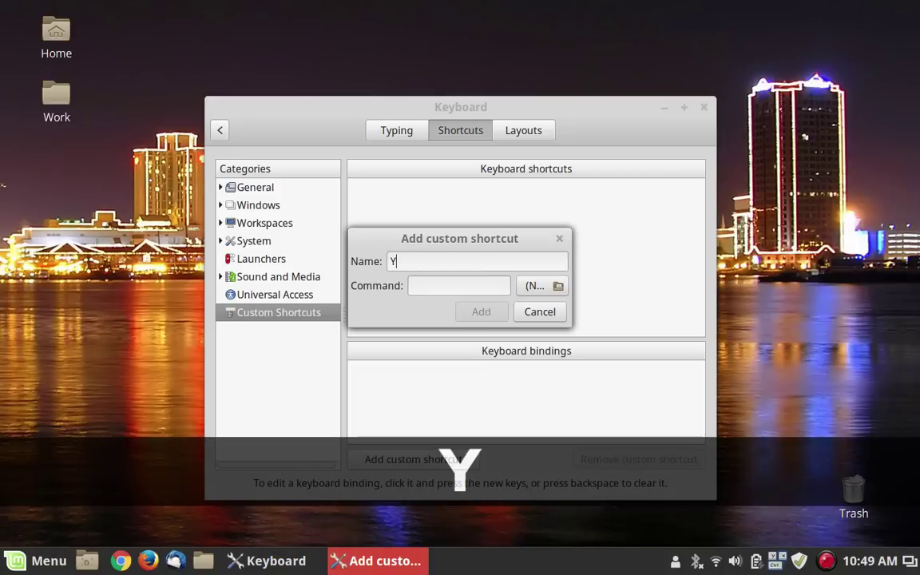
type("ouTube")
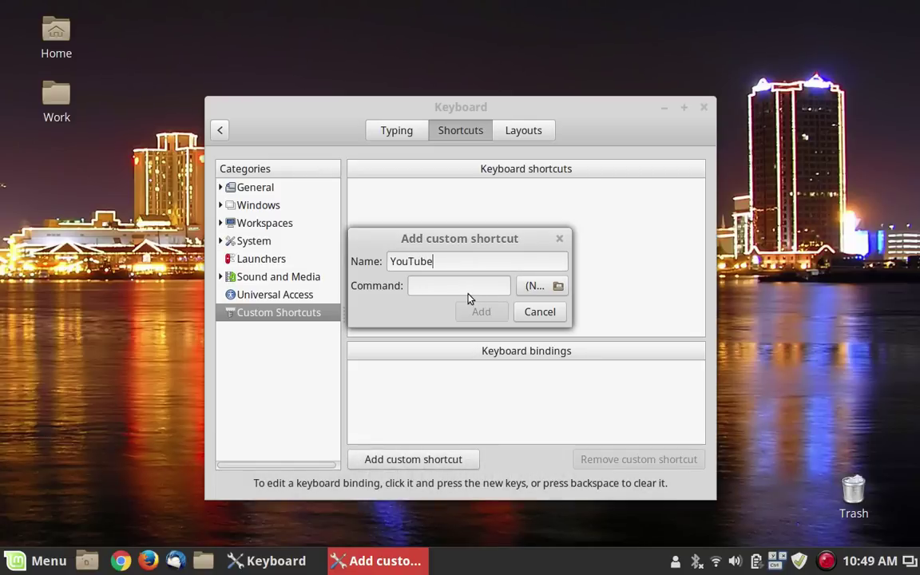
left_click(468, 285)
type("firefox")
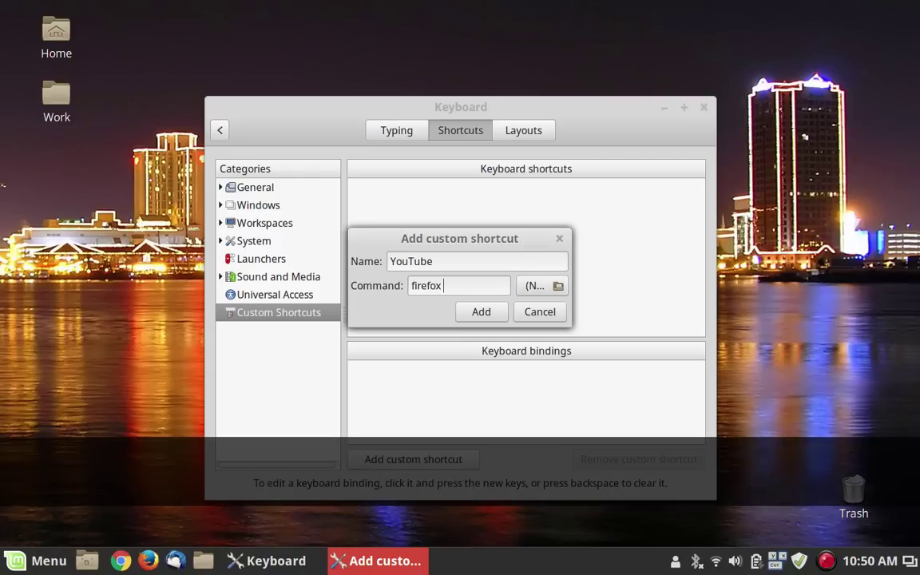
type(" www.youtube")
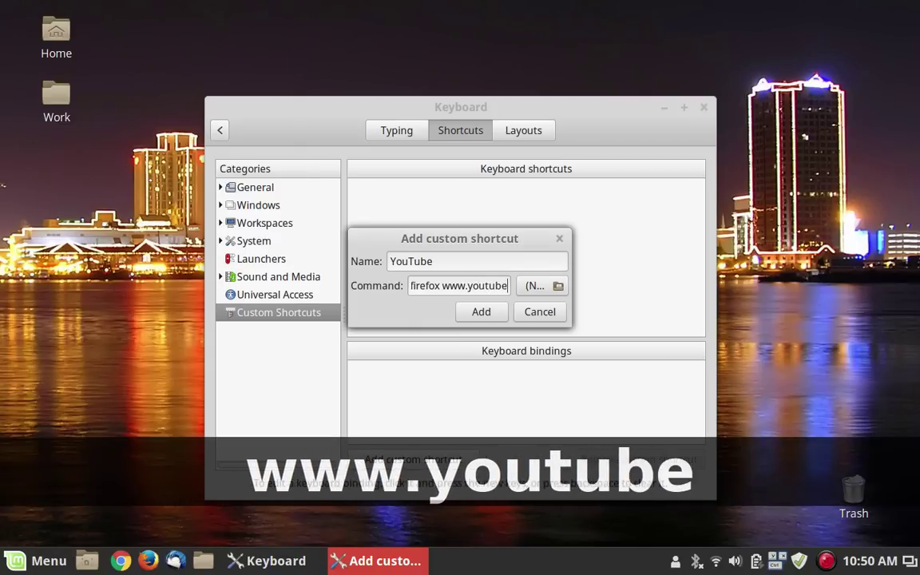
type(".com")
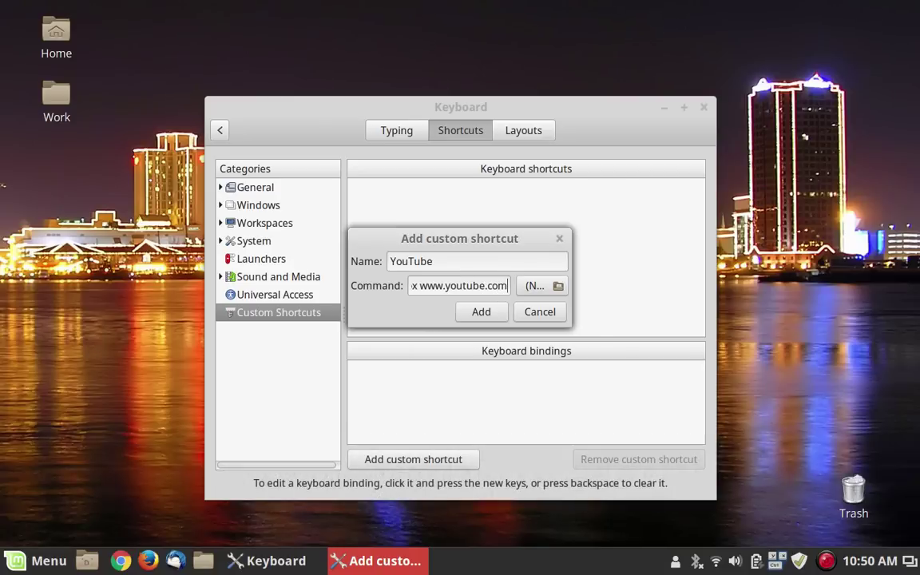
key("Return")
left_click(482, 313)
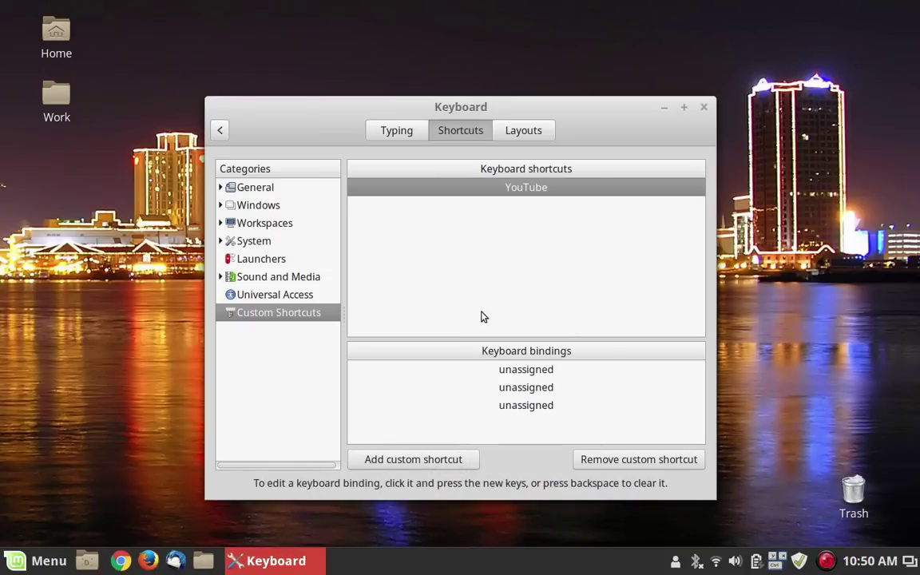
- Assign Alt+U as the second keyboard binding of the YouTube shortcut and close the Keyboard settings
left_click(536, 371)
left_click(536, 370)
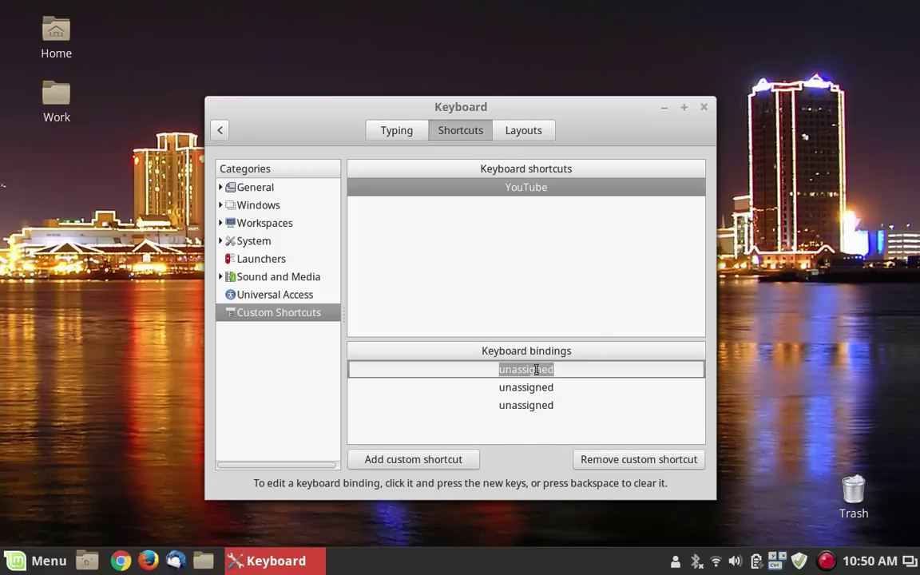
double_click(537, 370)
left_click(540, 391)
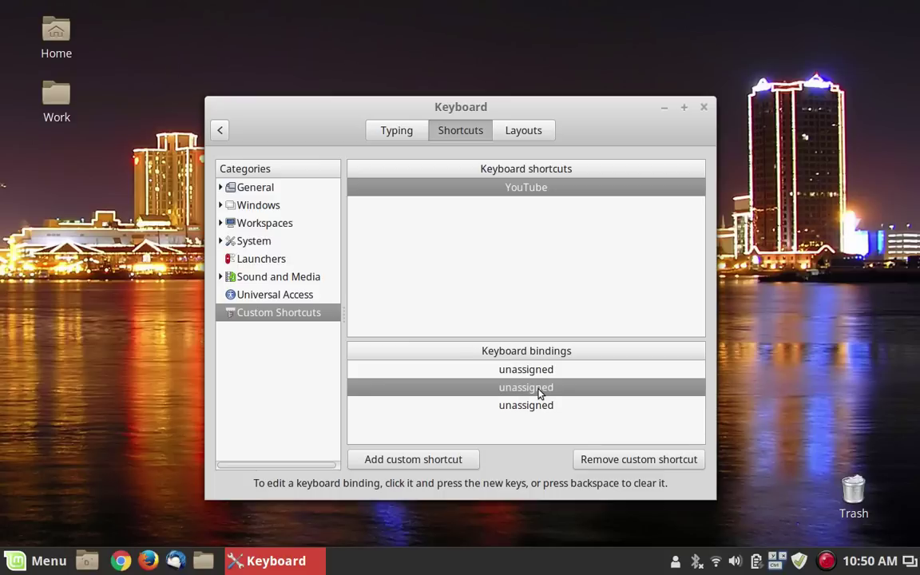
left_click(539, 389)
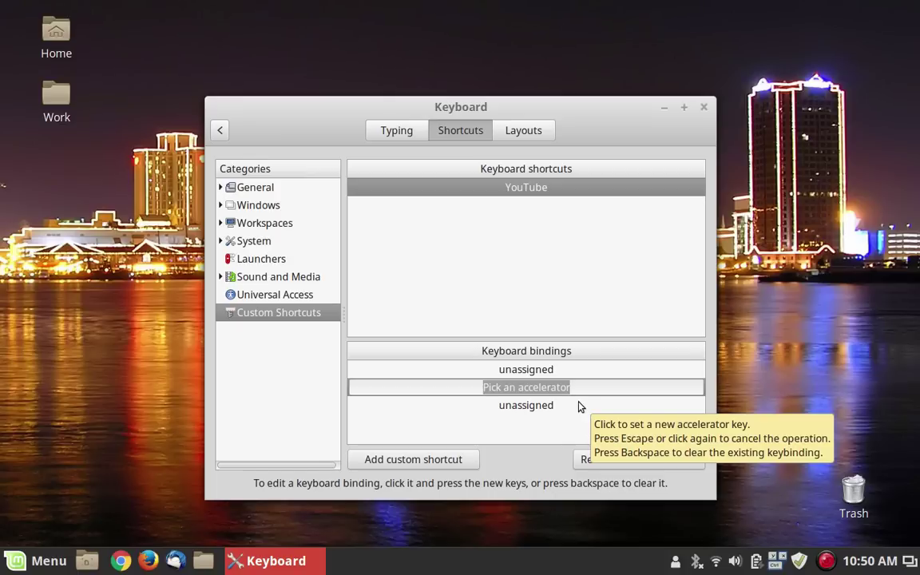
key("alt+u")
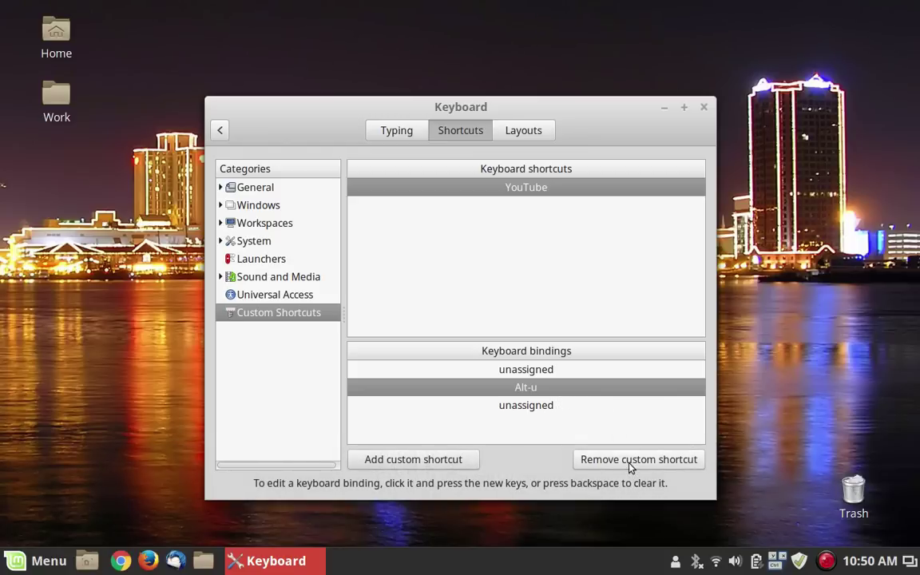
left_click(703, 107)
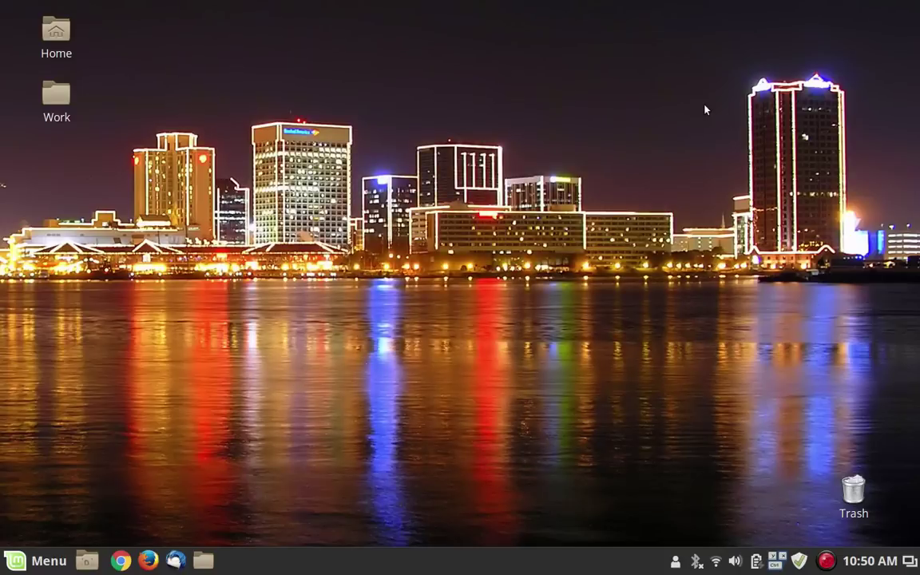
- Test the new YouTube shortcut by launching the site with its assigned binding, and close Firefox
key("alt+u")
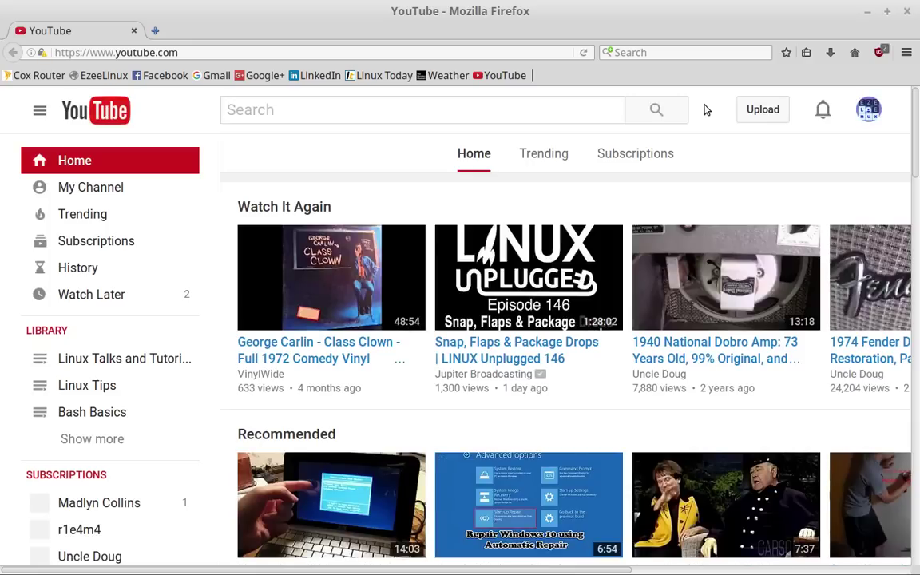
key("alt+F4")
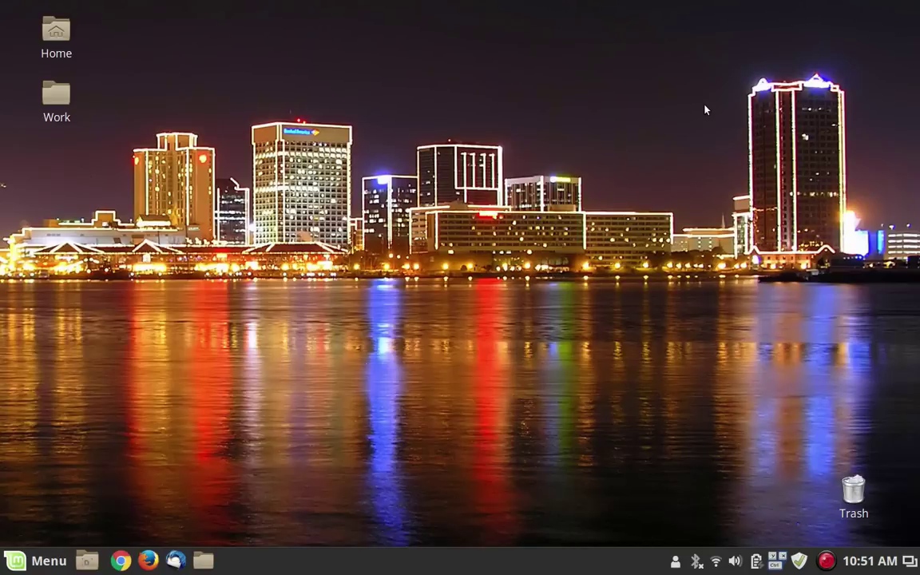
- Go to the workspace holding the minimized SimpleScreenRecorder and restore its window
key("ctrl+alt+Left")
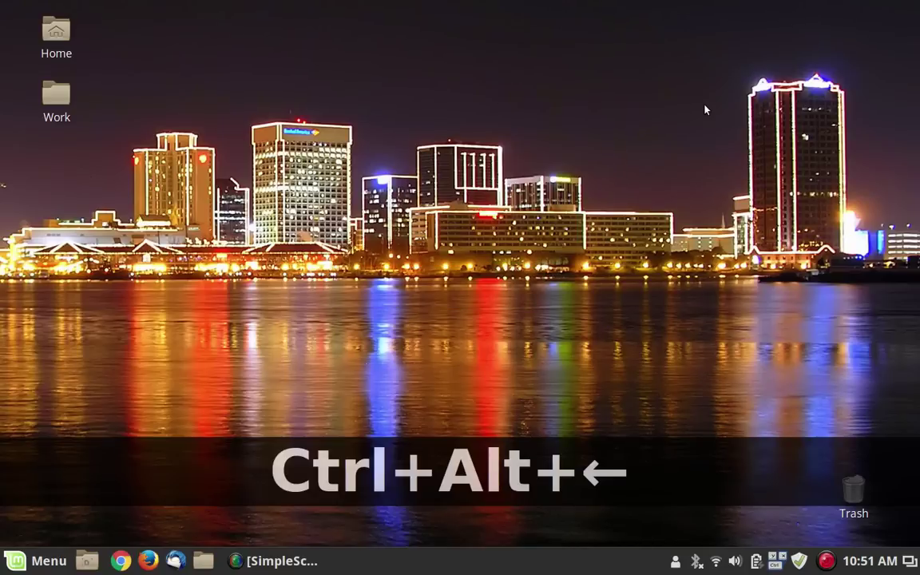
key("ctrl+alt+Left")
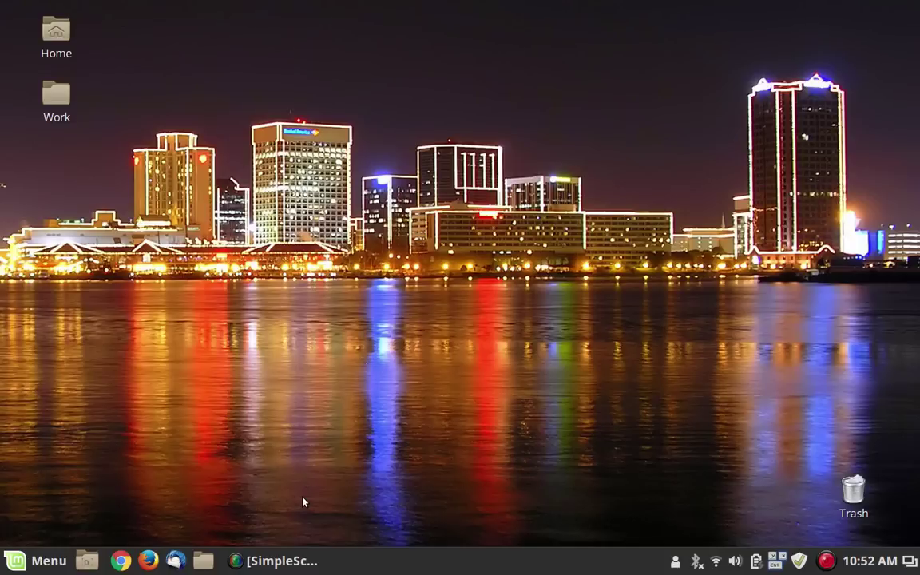
left_click(275, 564)
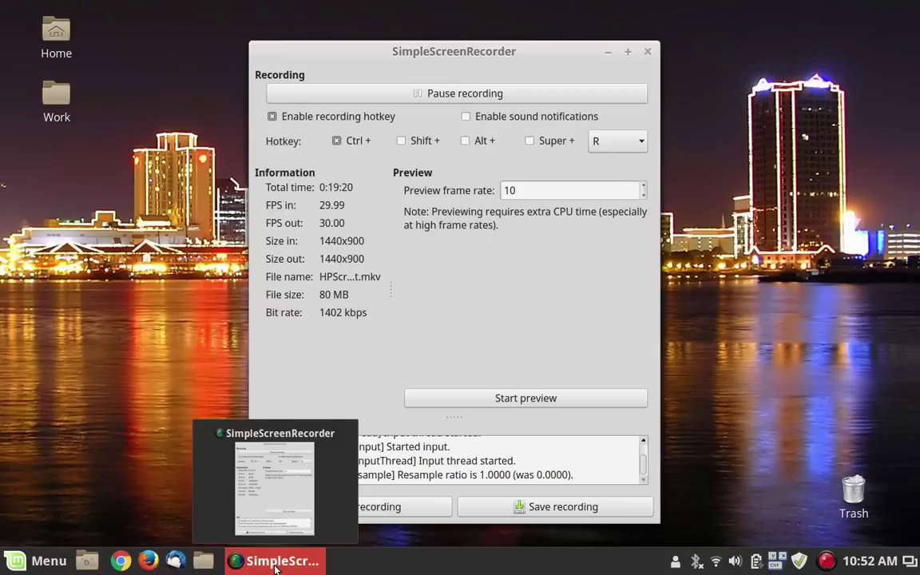